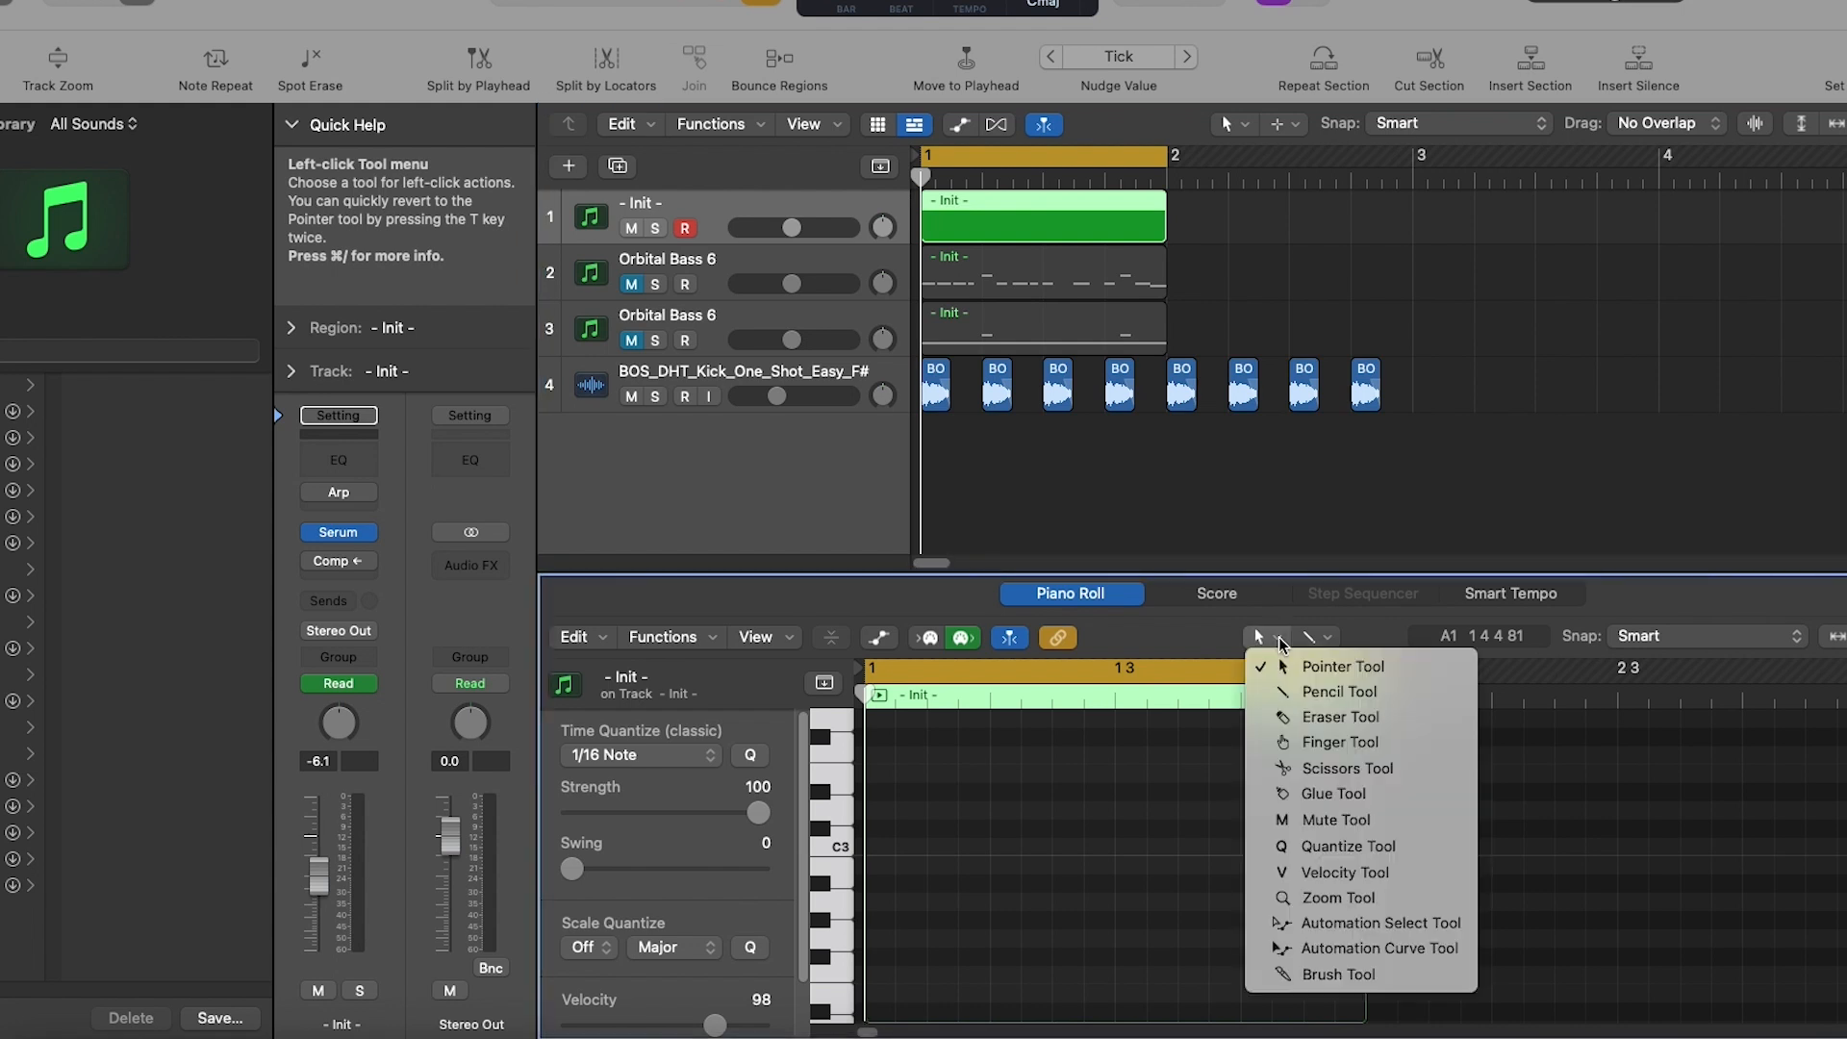
- Use the Pencil tool to draw a one-bar bass pattern in the empty region on the Init track
click(1301, 694)
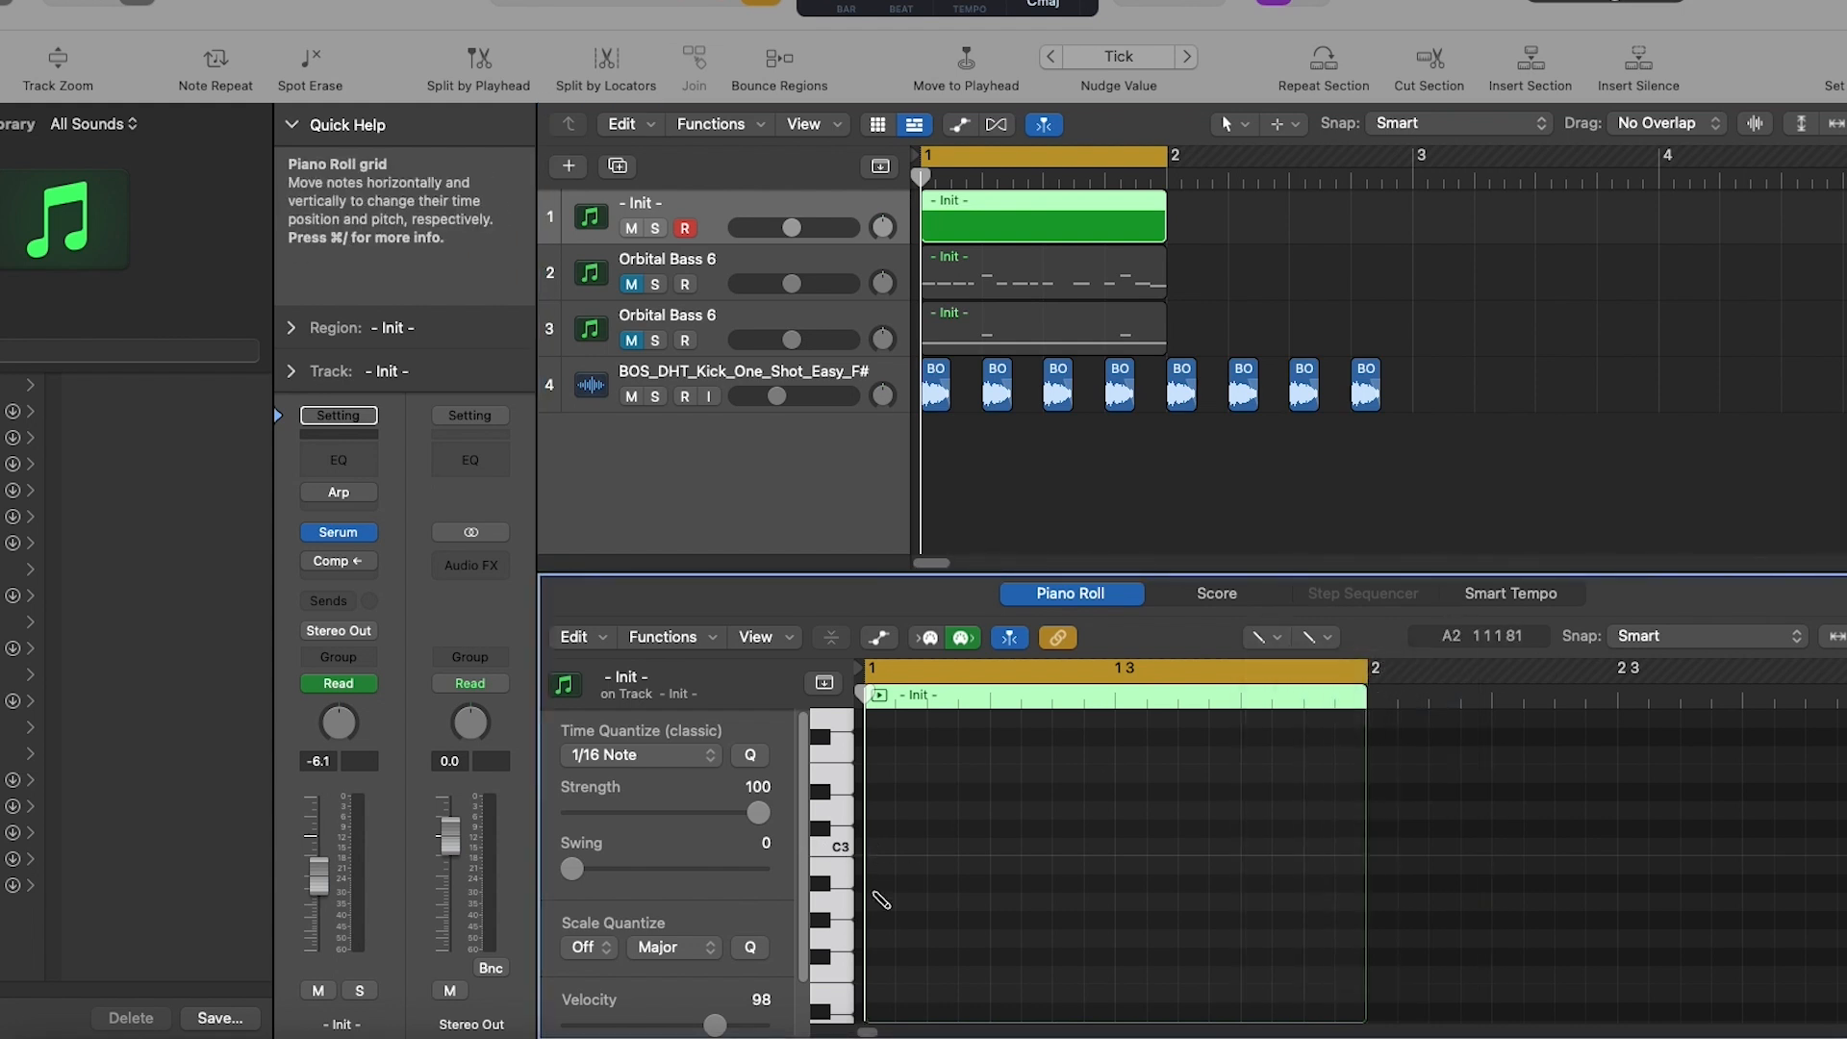
click(877, 938)
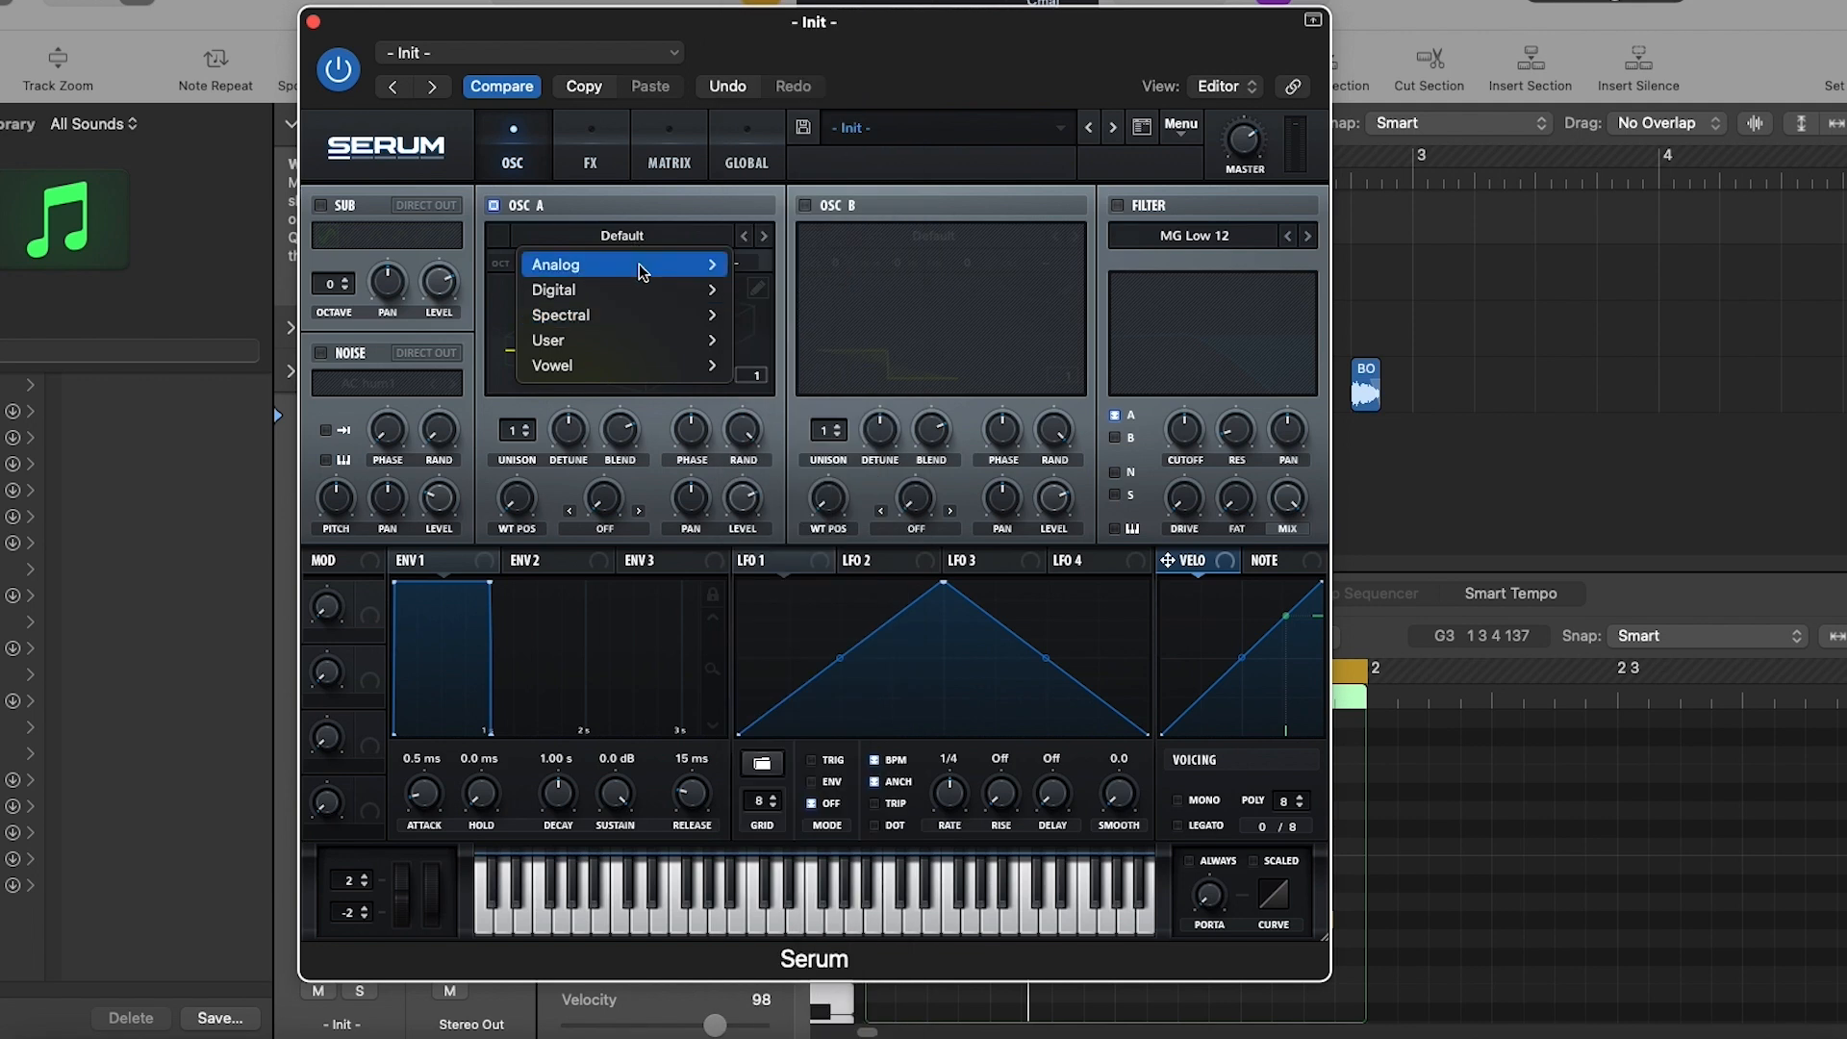
- Load the analog Basic_Mdc wavetable into Serum's oscillator A
mouse_move(641, 272)
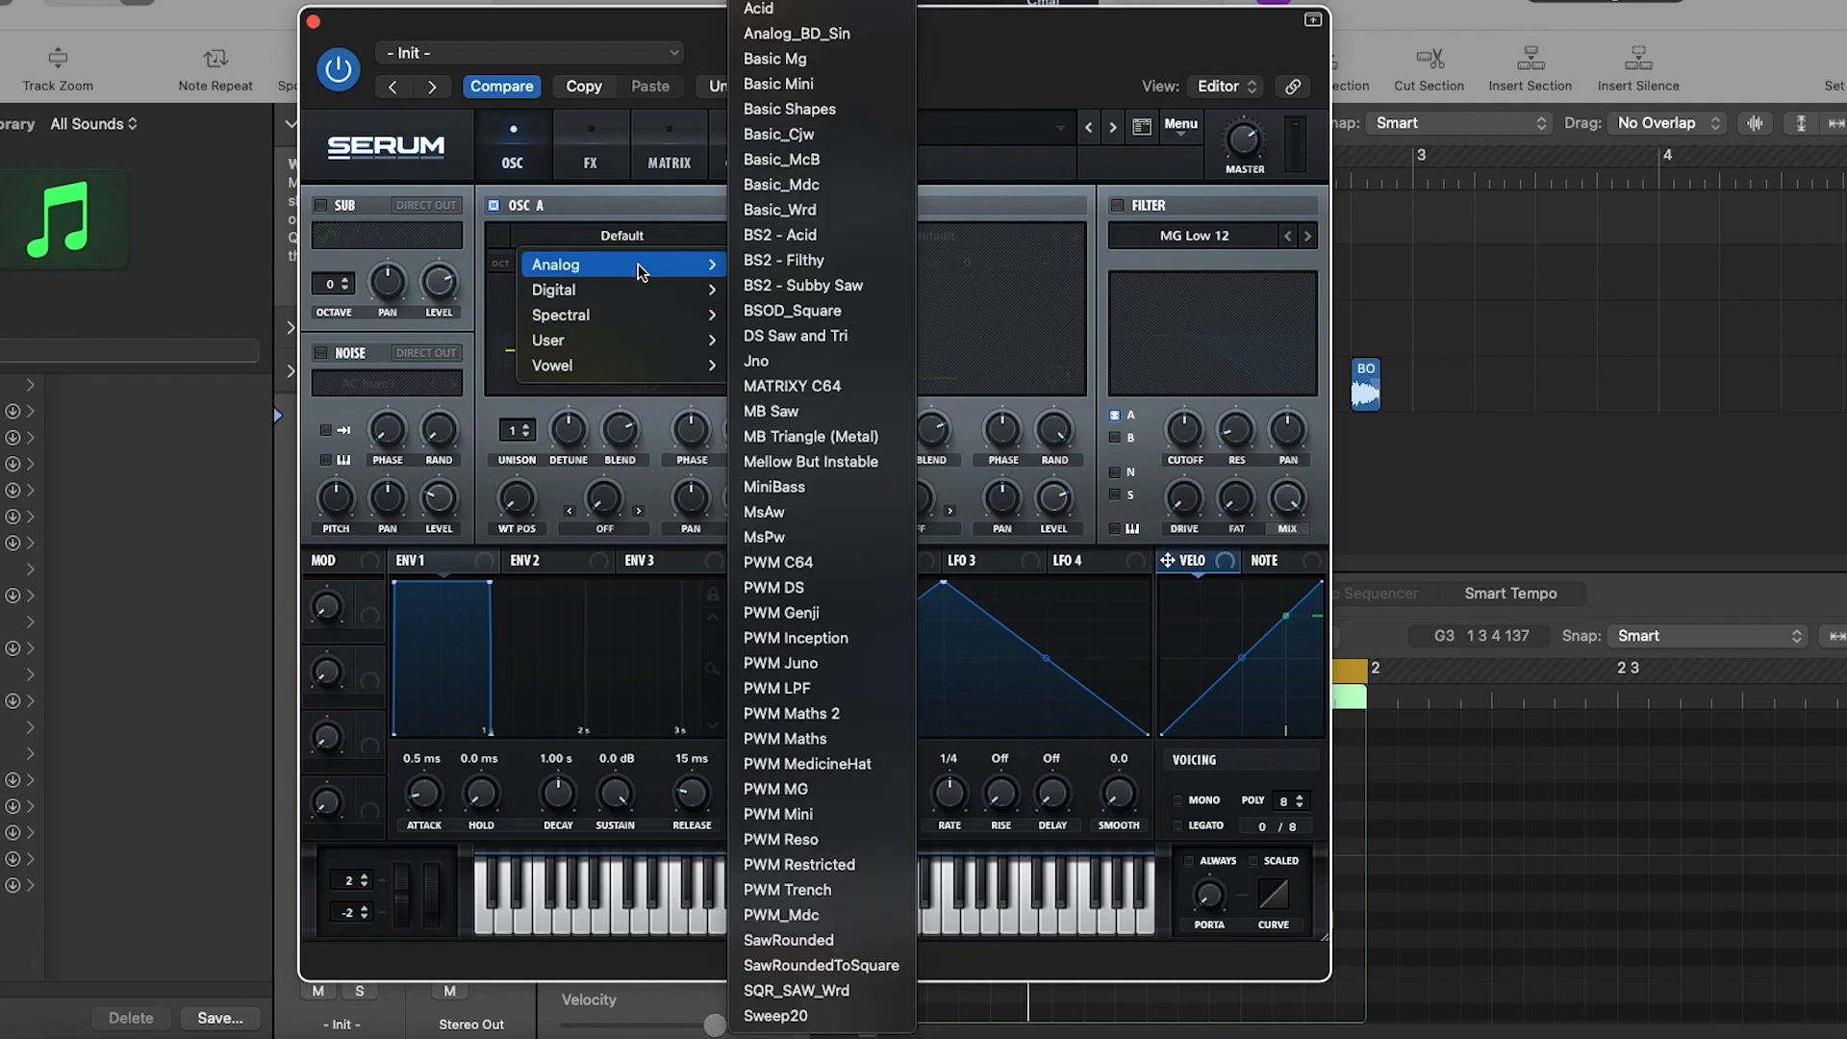
click(782, 184)
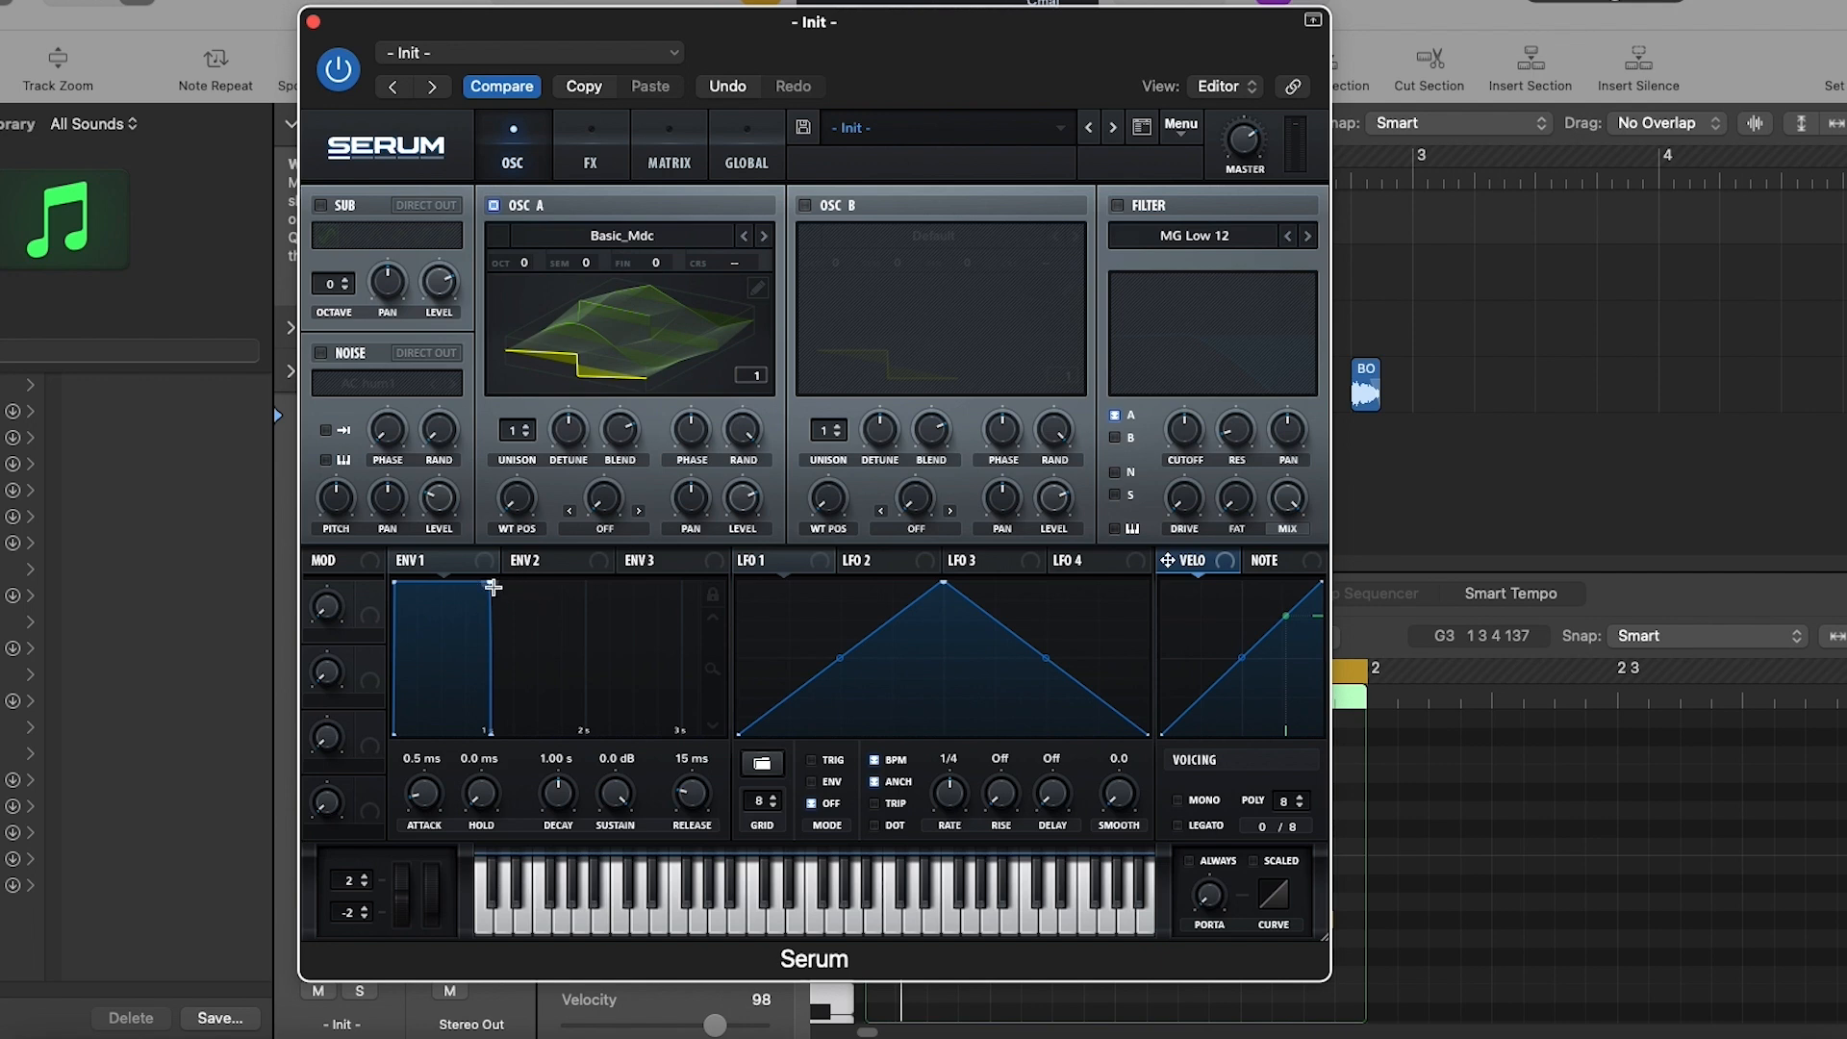
- Set envelope 1 to a 234 ms decay with sustain fully down, and lower oscillator A by one octave
drag(563, 793, 582, 905)
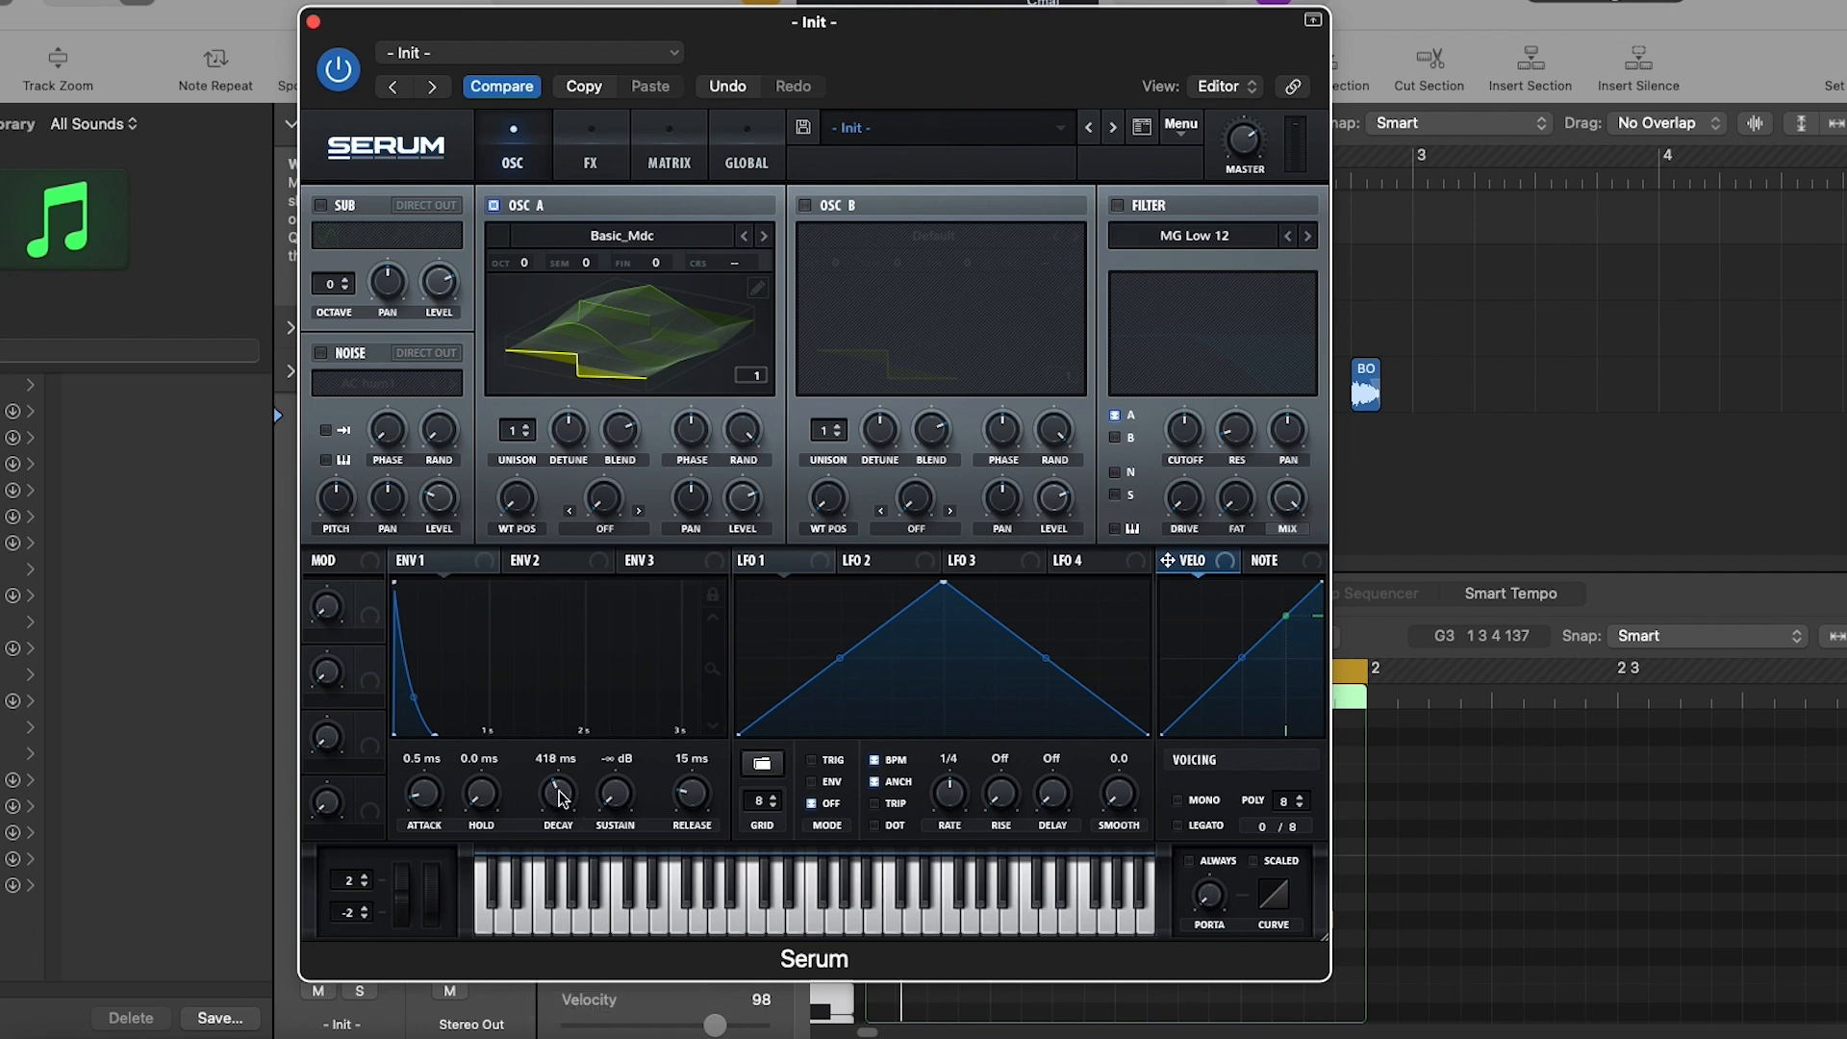
drag(556, 793, 556, 803)
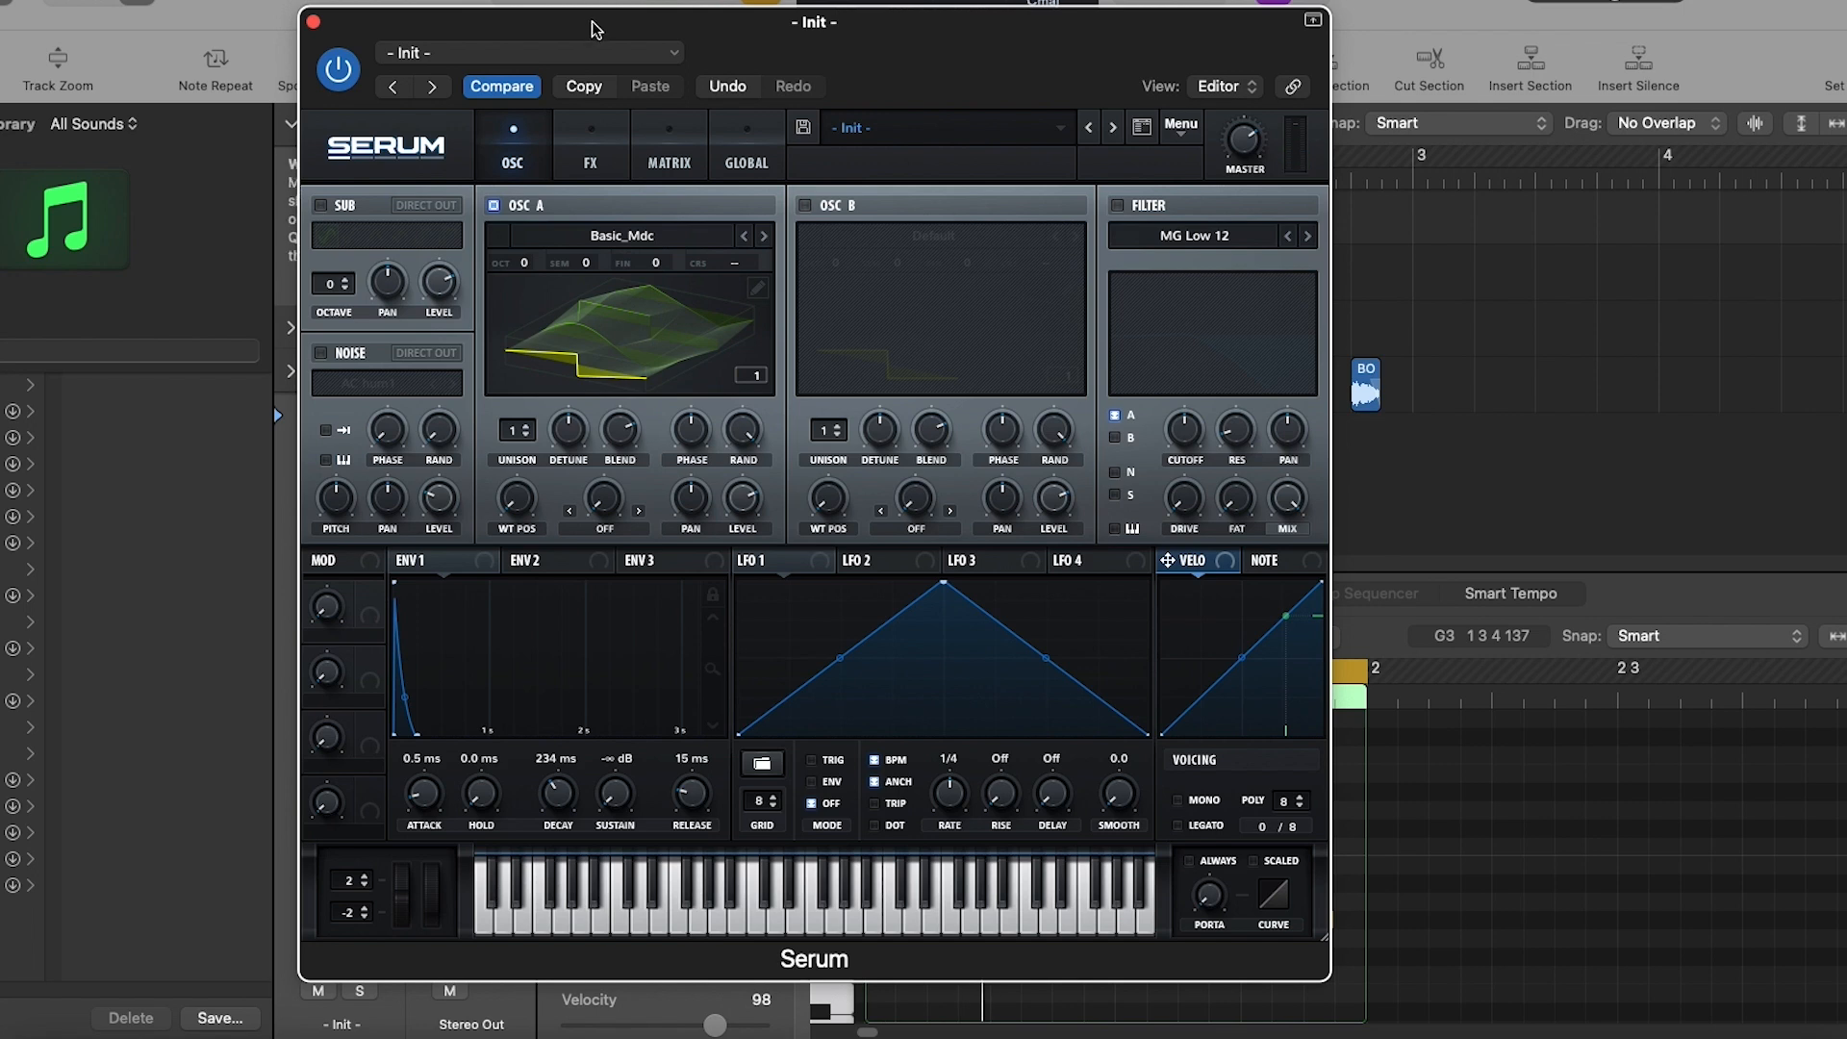
drag(596, 27, 584, 27)
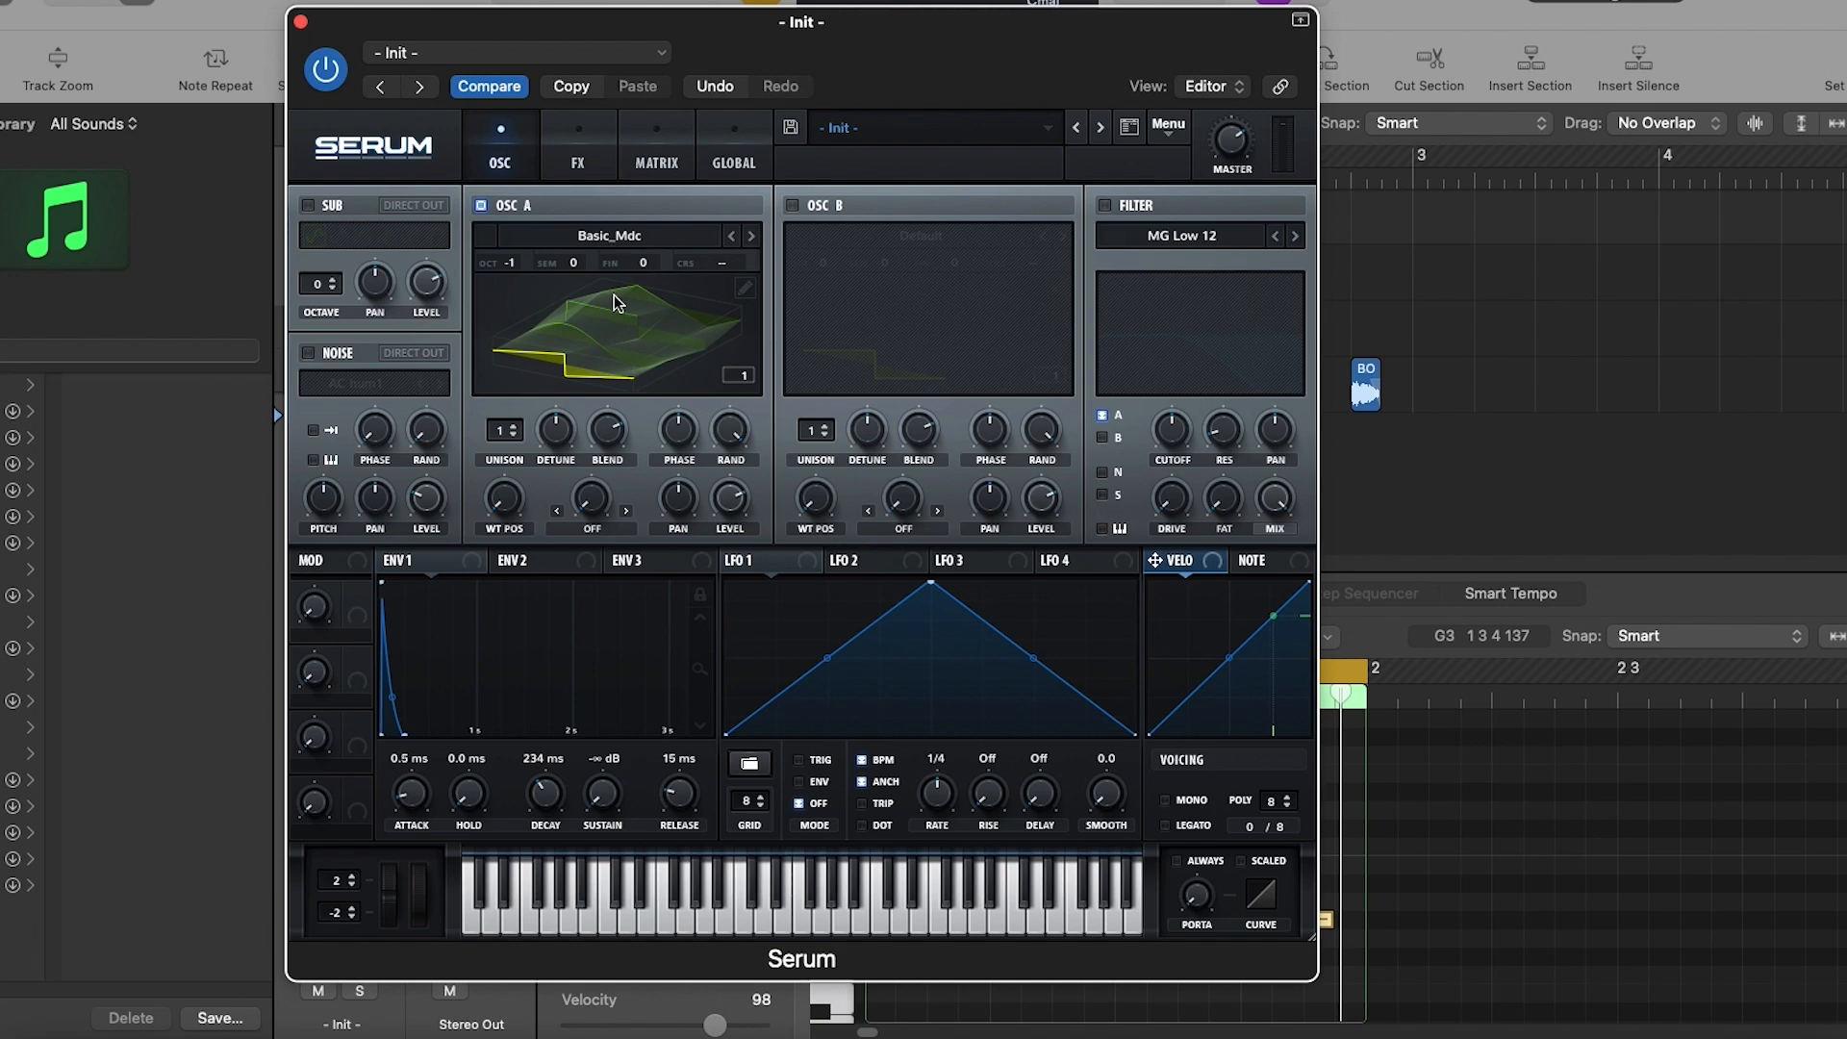
- Shape envelope 2 with a 385 ms decay and 26.72% sustain, and assign it to oscillator A's wavetable position
click(551, 361)
click(560, 339)
click(524, 563)
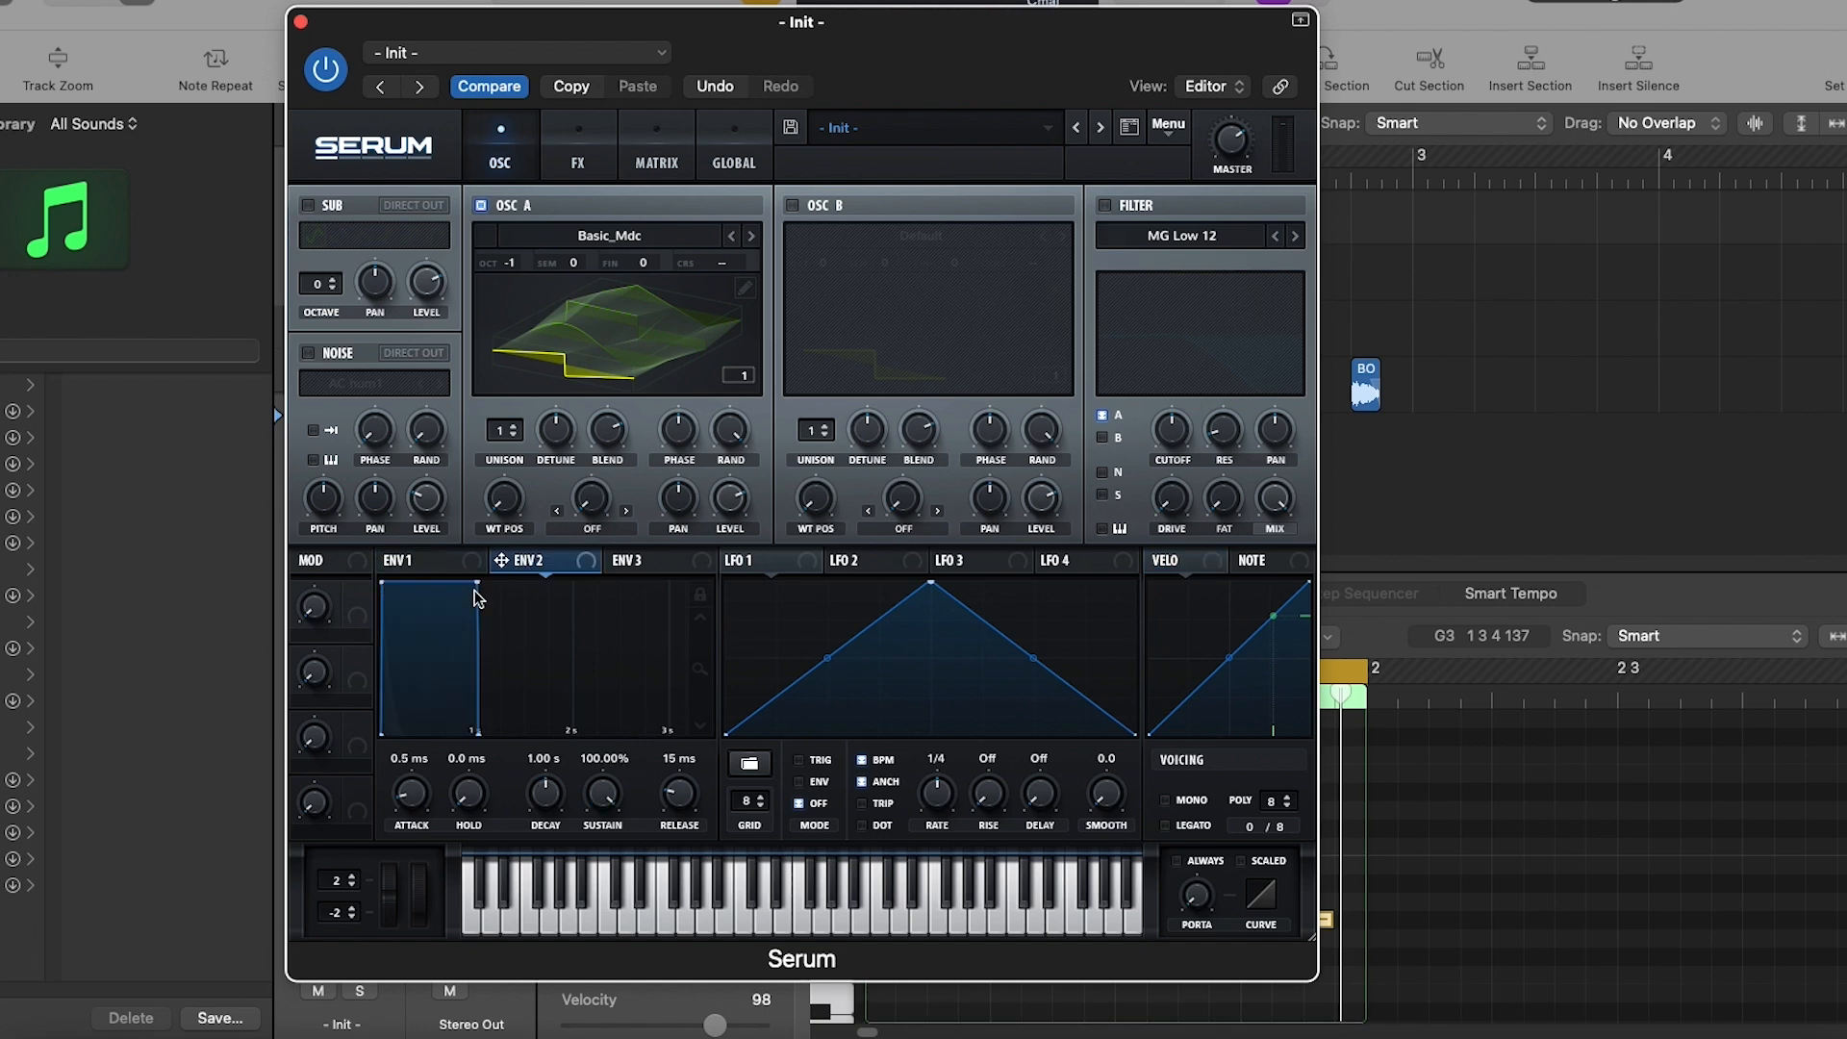
drag(550, 790, 613, 992)
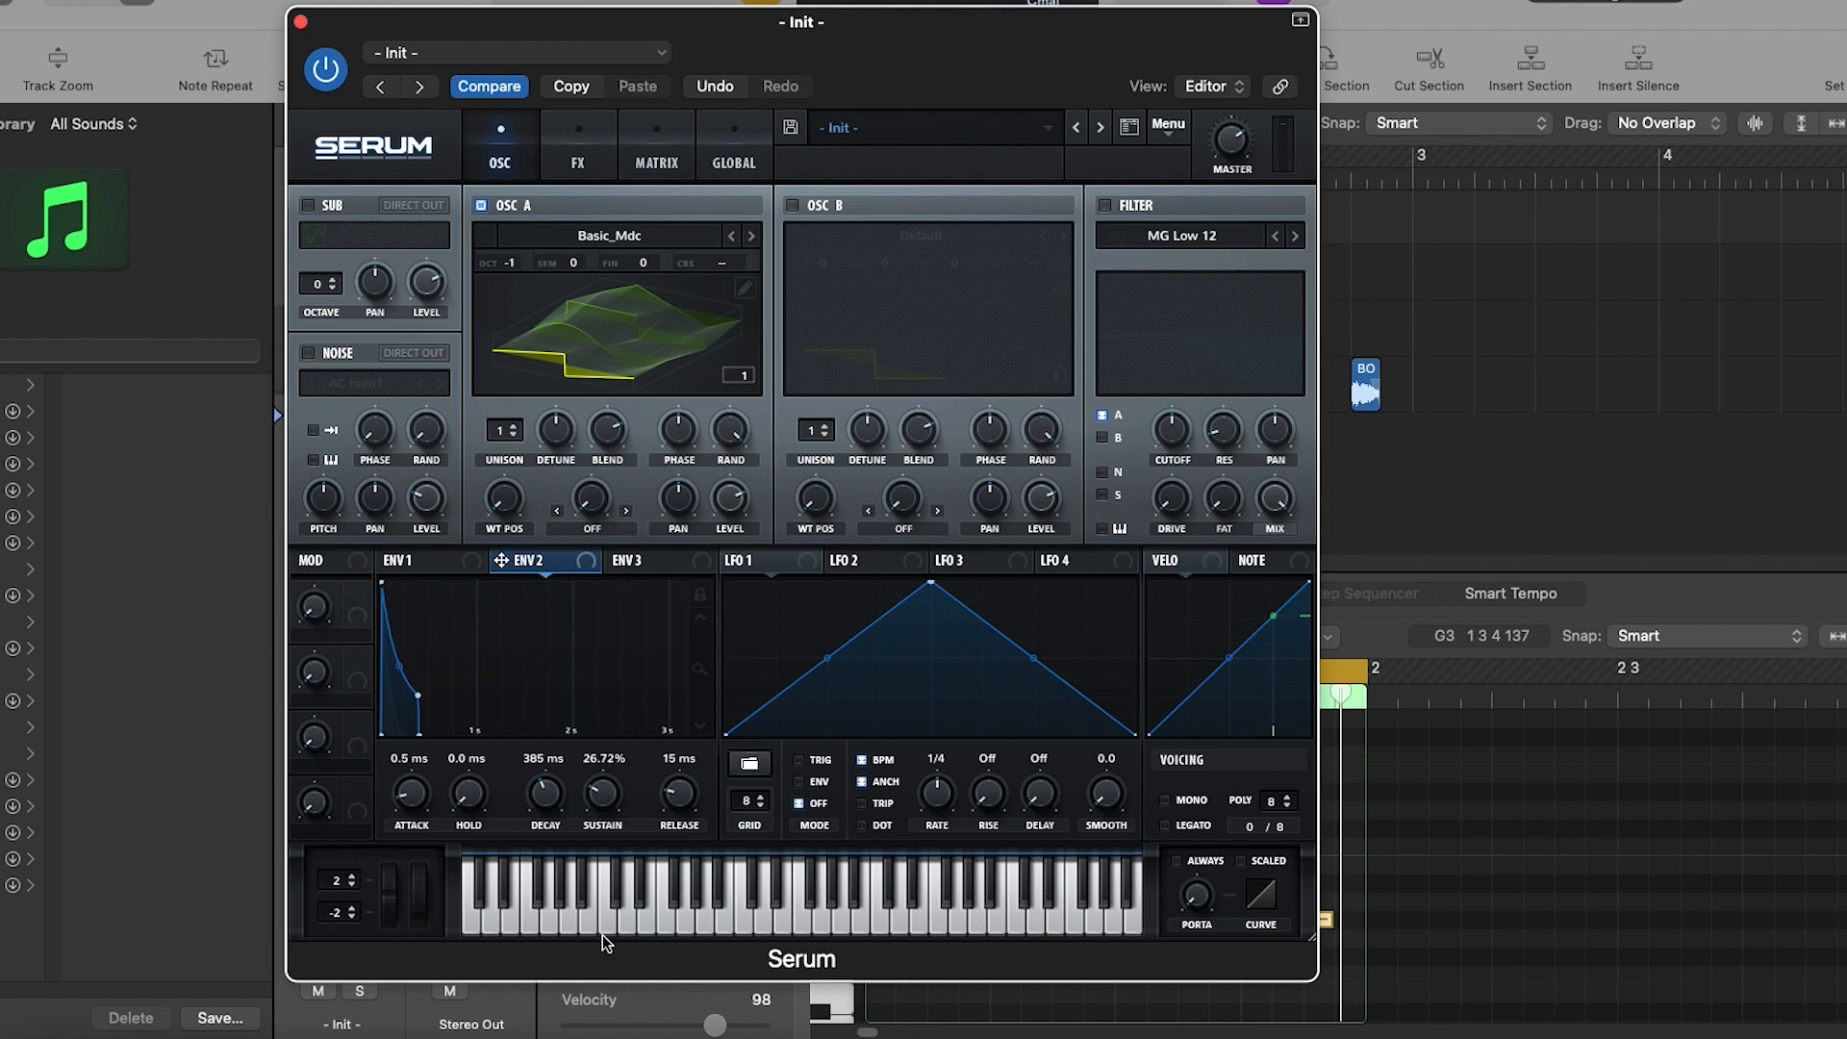
drag(589, 567, 512, 449)
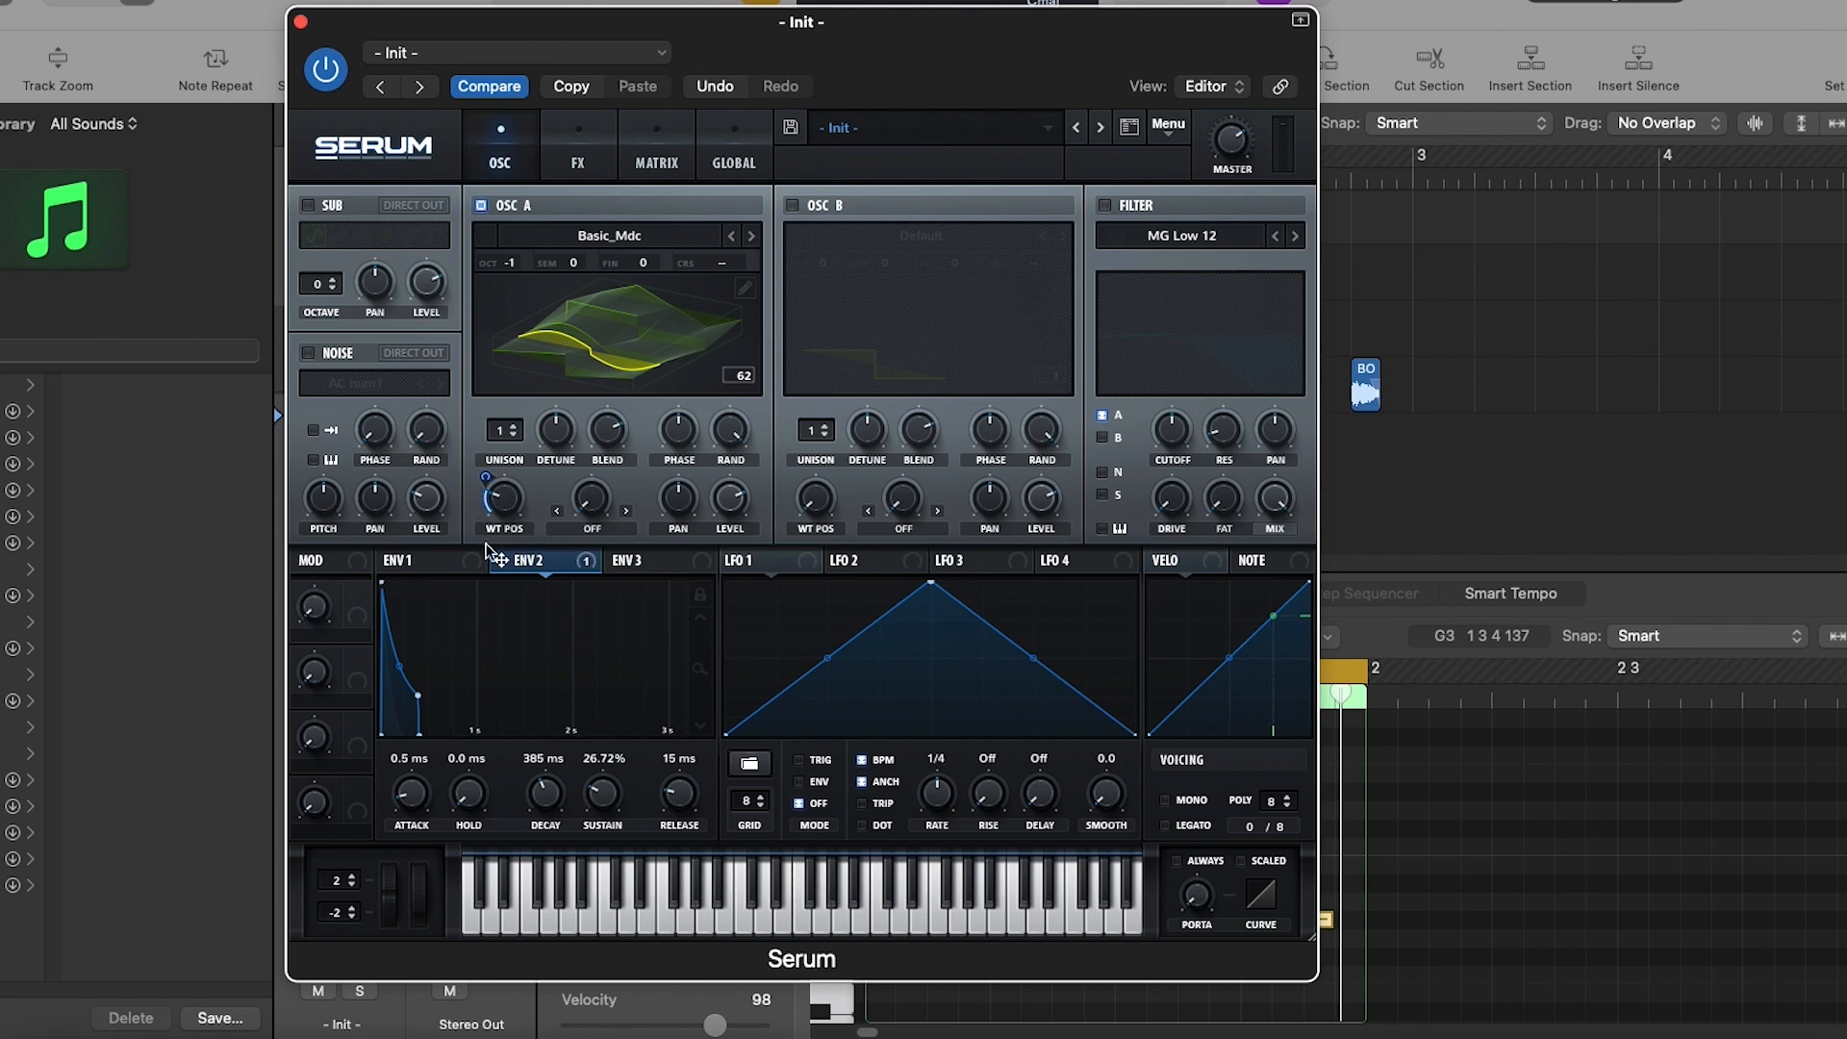
click(616, 2)
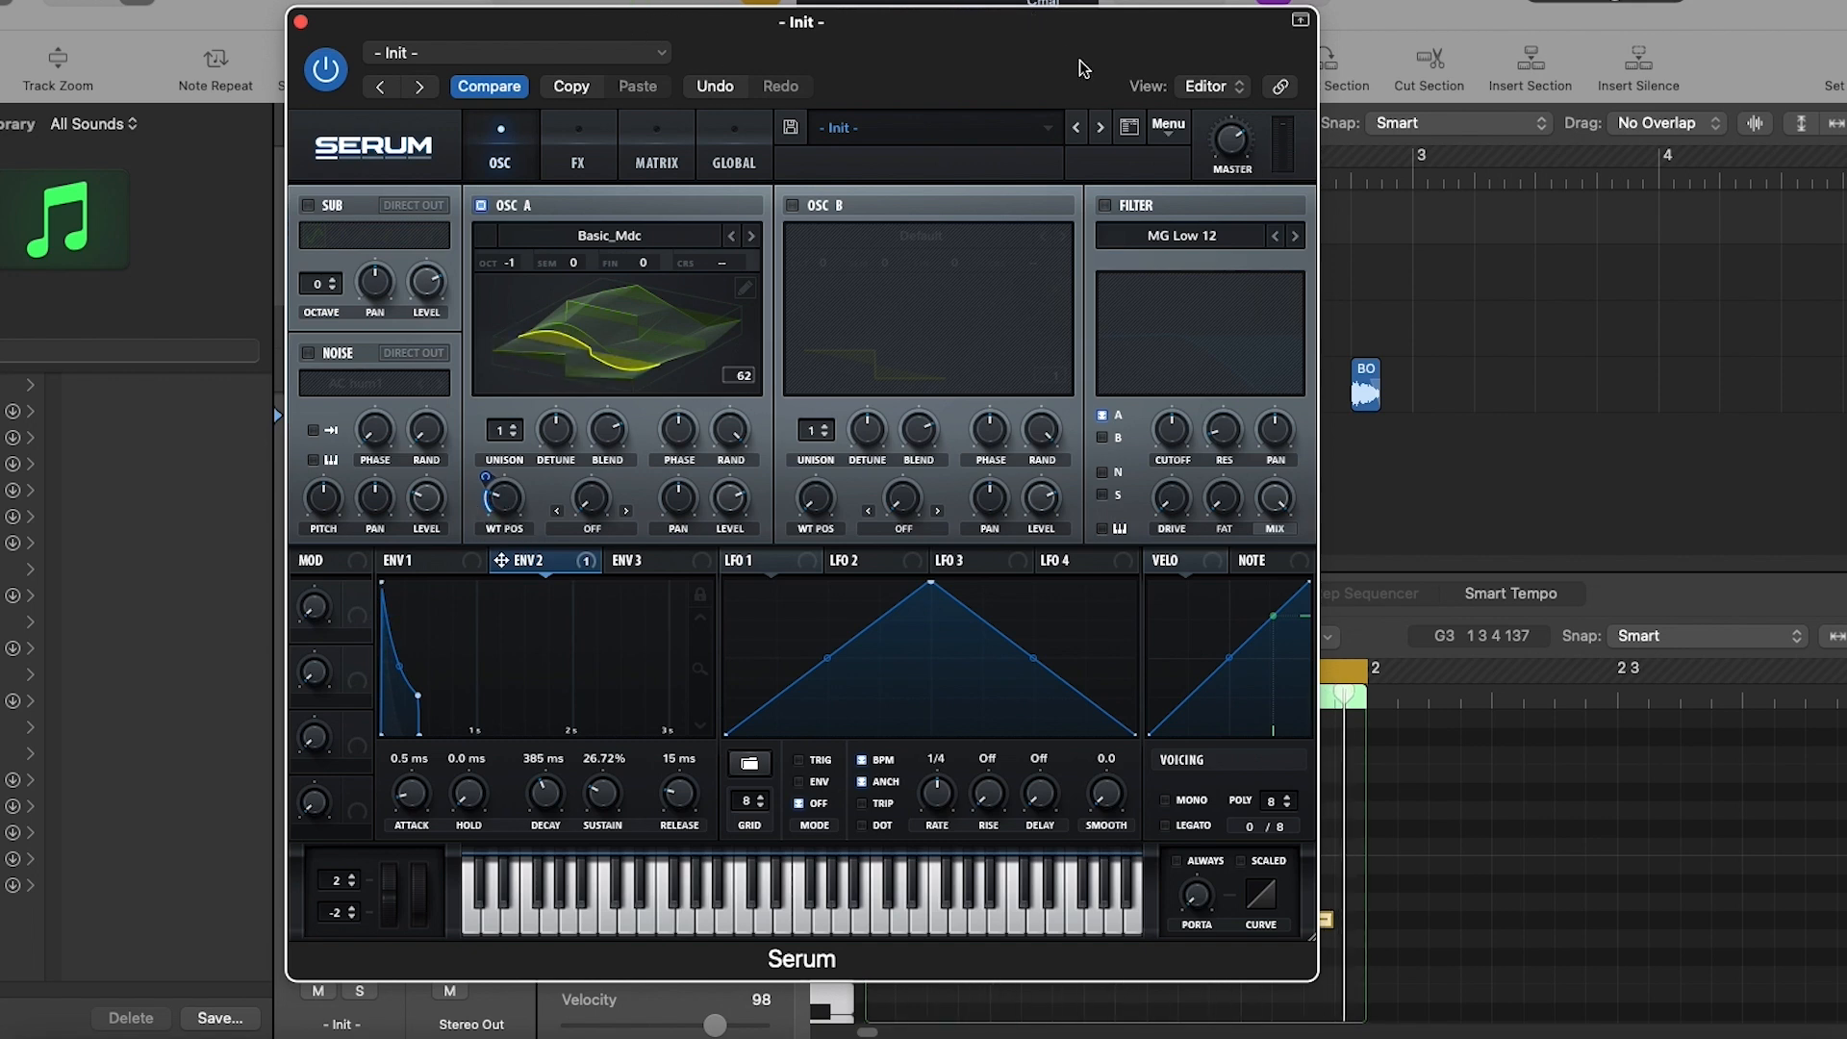
- Enable the filter with the MG Low 24 type and assign envelope 2 to its lowered cutoff
click(1104, 205)
click(1176, 235)
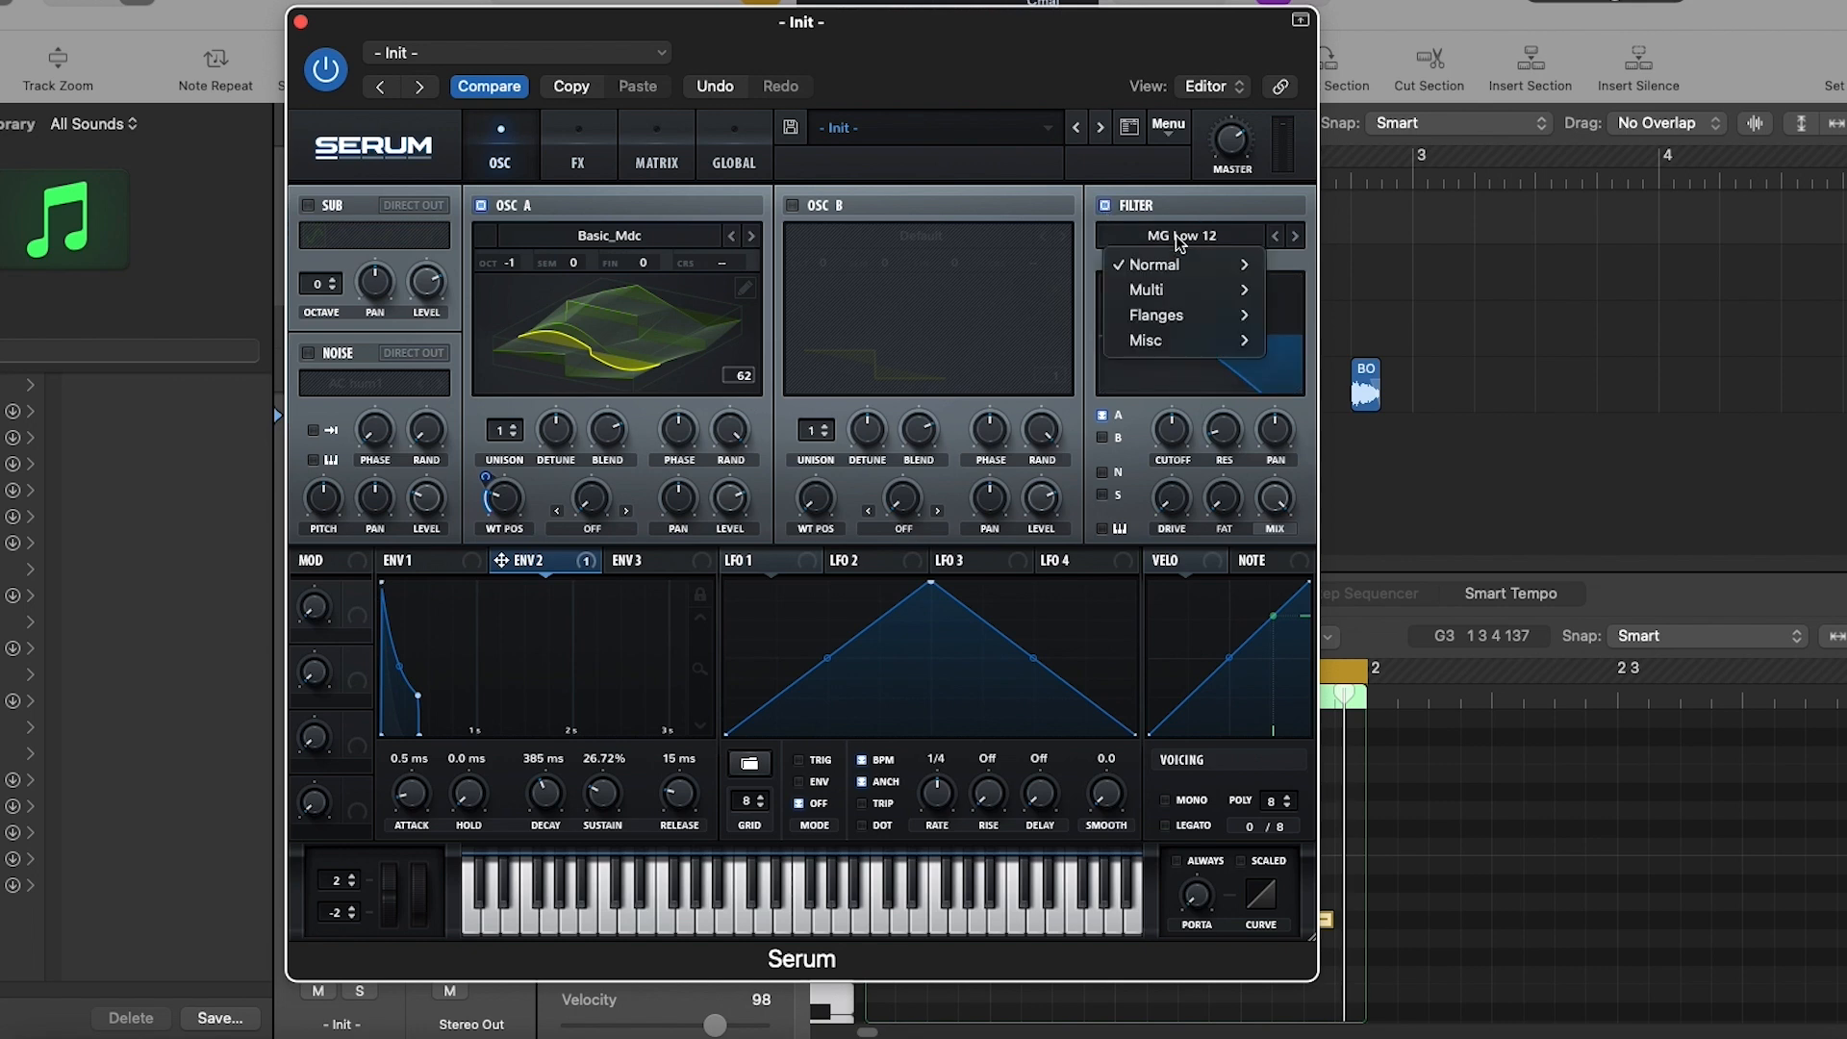
mouse_move(1182, 264)
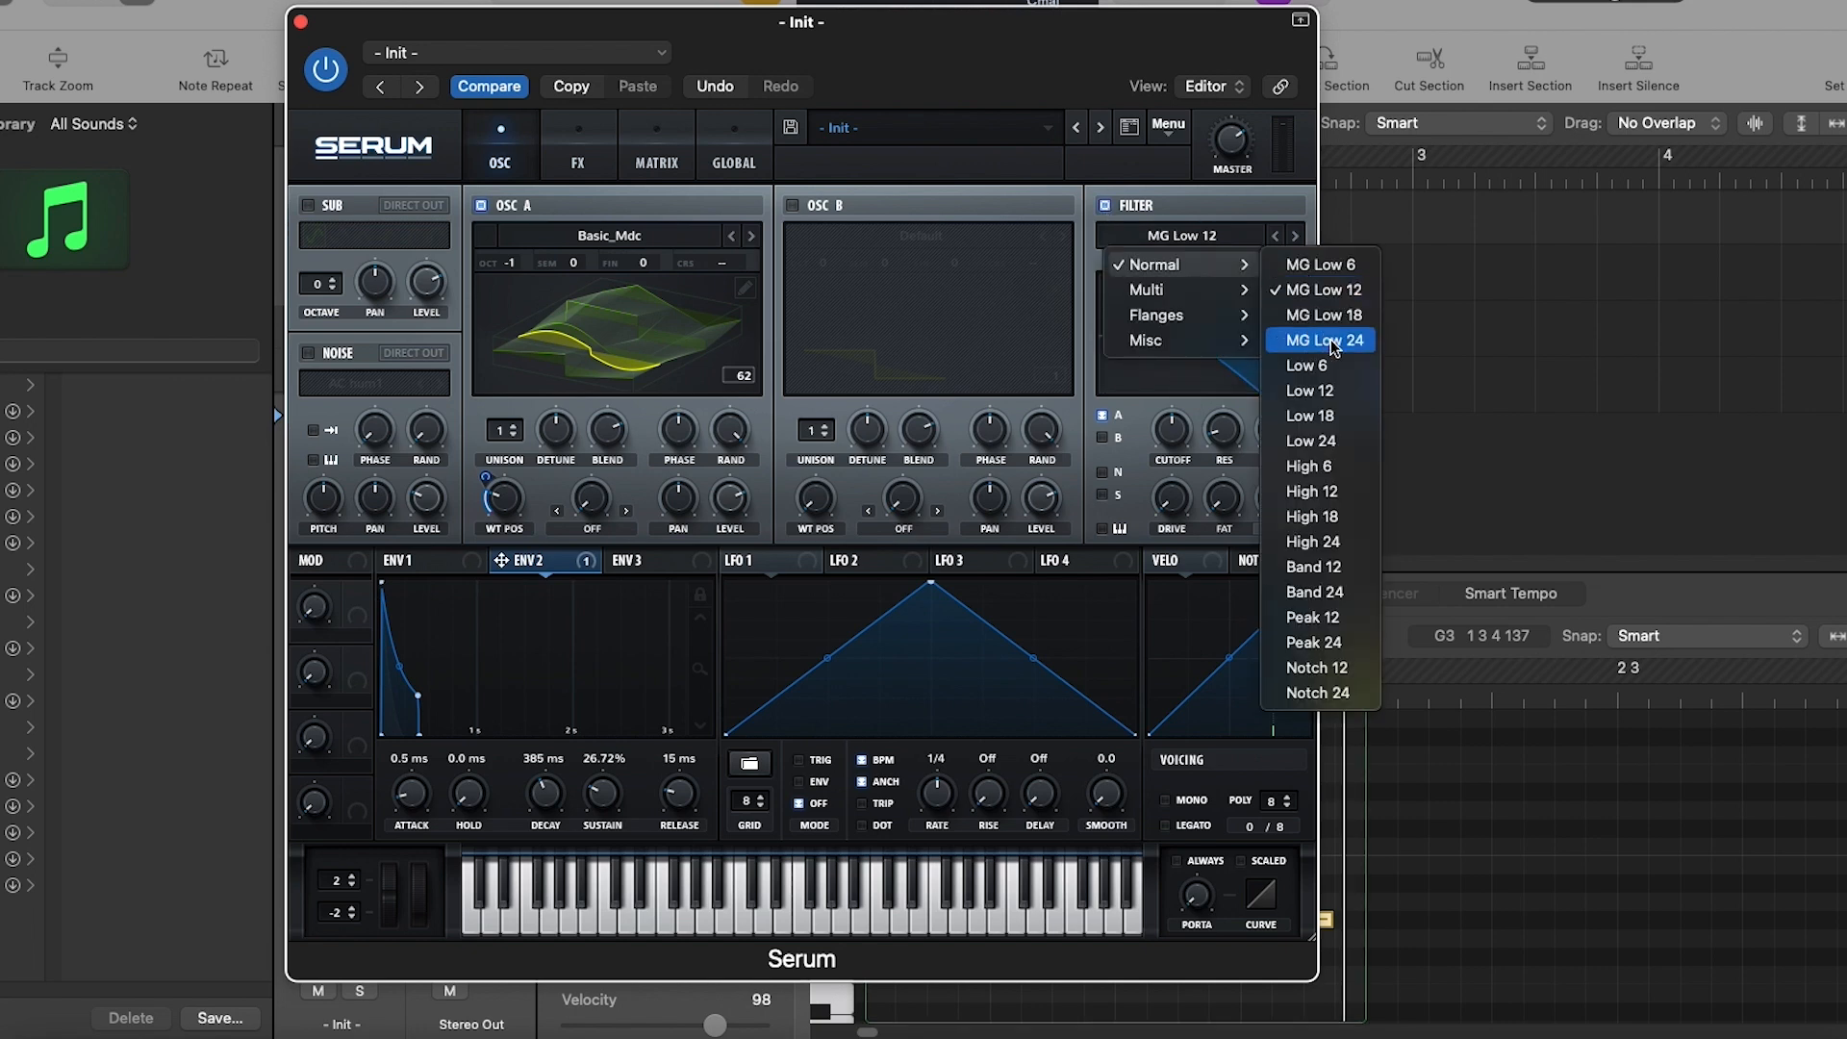
click(1332, 342)
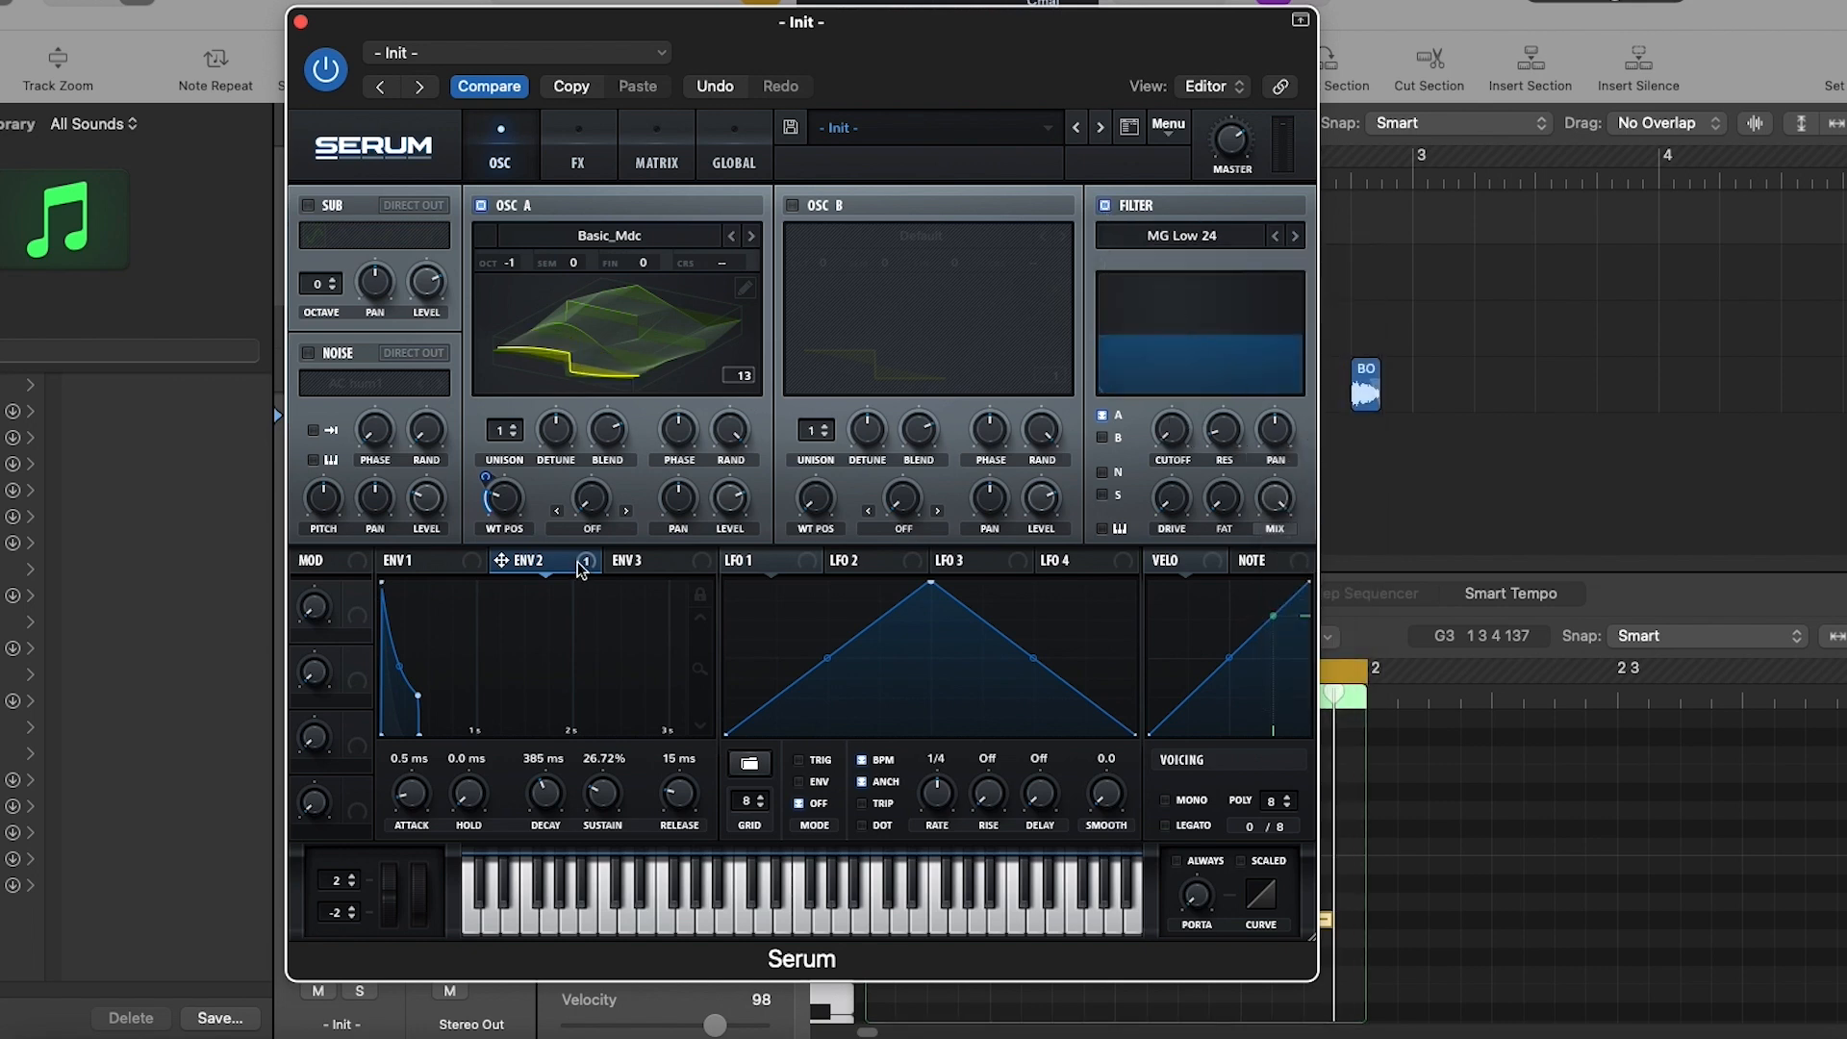
mouse_move(584, 568)
mouse_down()
mouse_move(1150, 442)
mouse_move(1170, 432)
mouse_move(1177, 355)
mouse_move(1150, 478)
mouse_up()
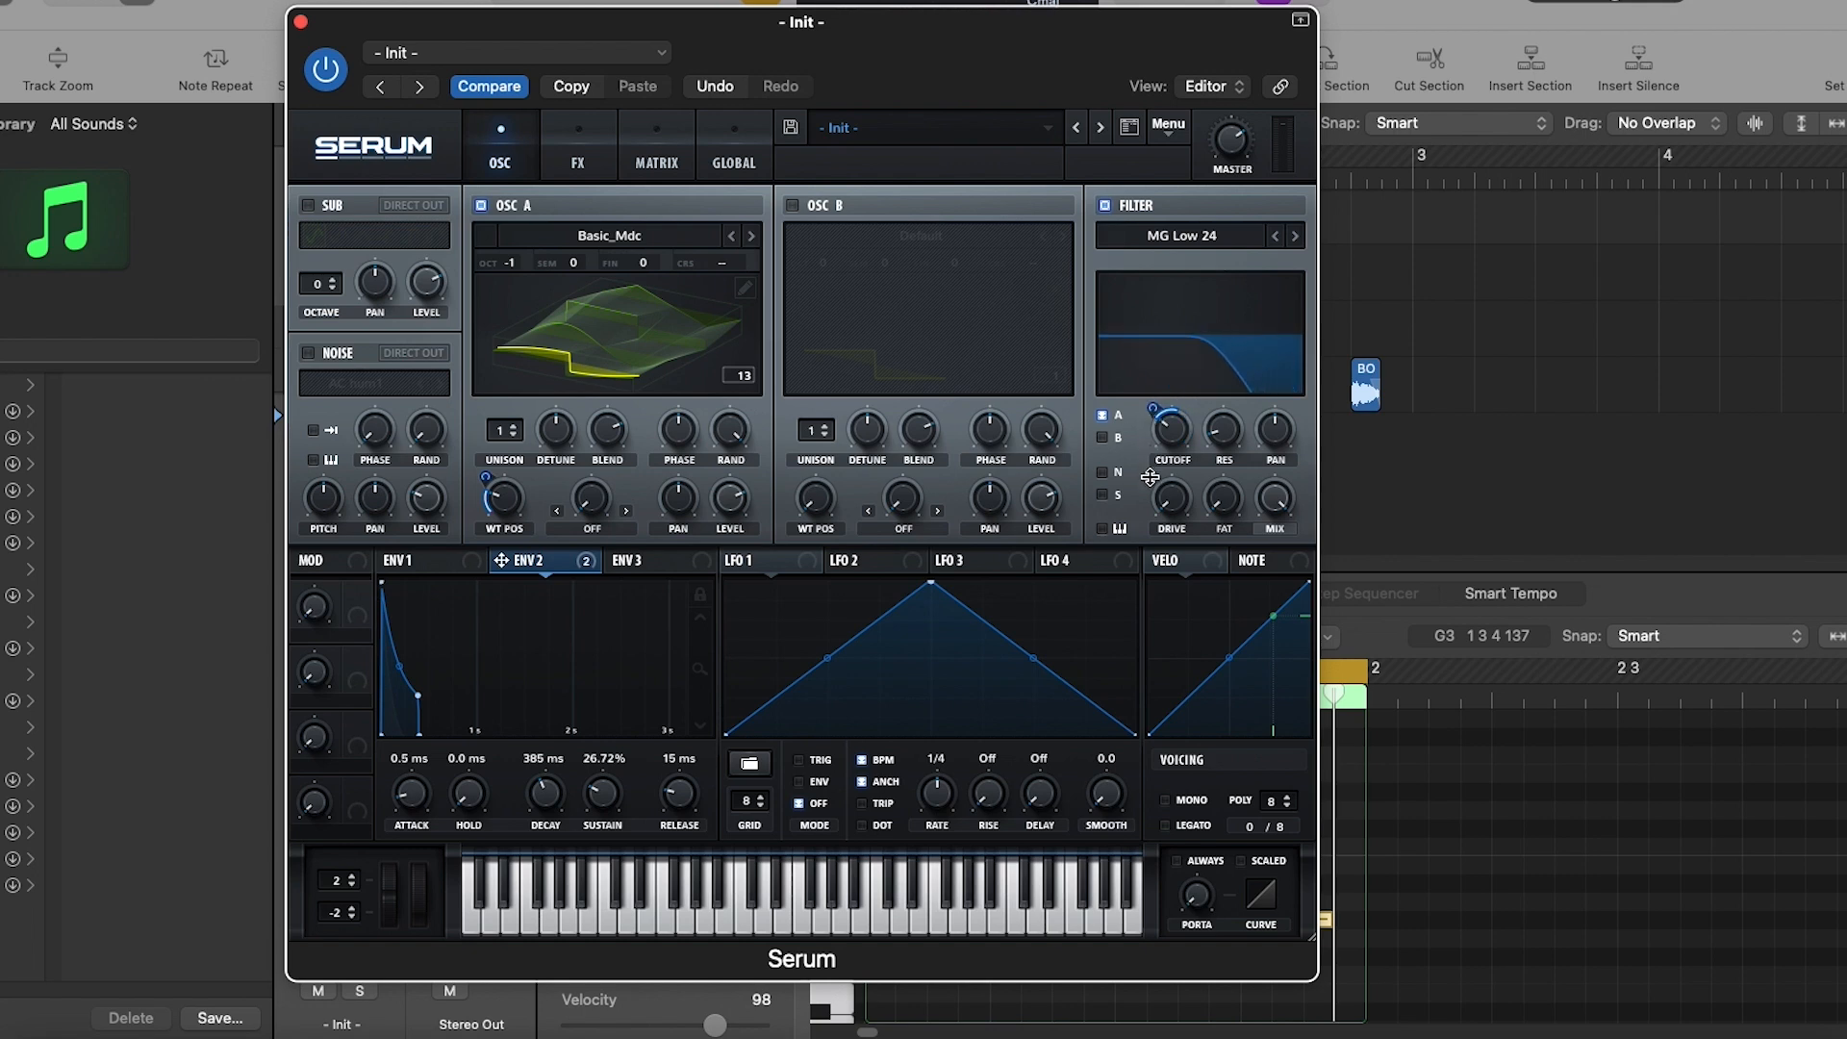
- Add a distortion effect in Stomp Box mode and raise its drive
click(539, 173)
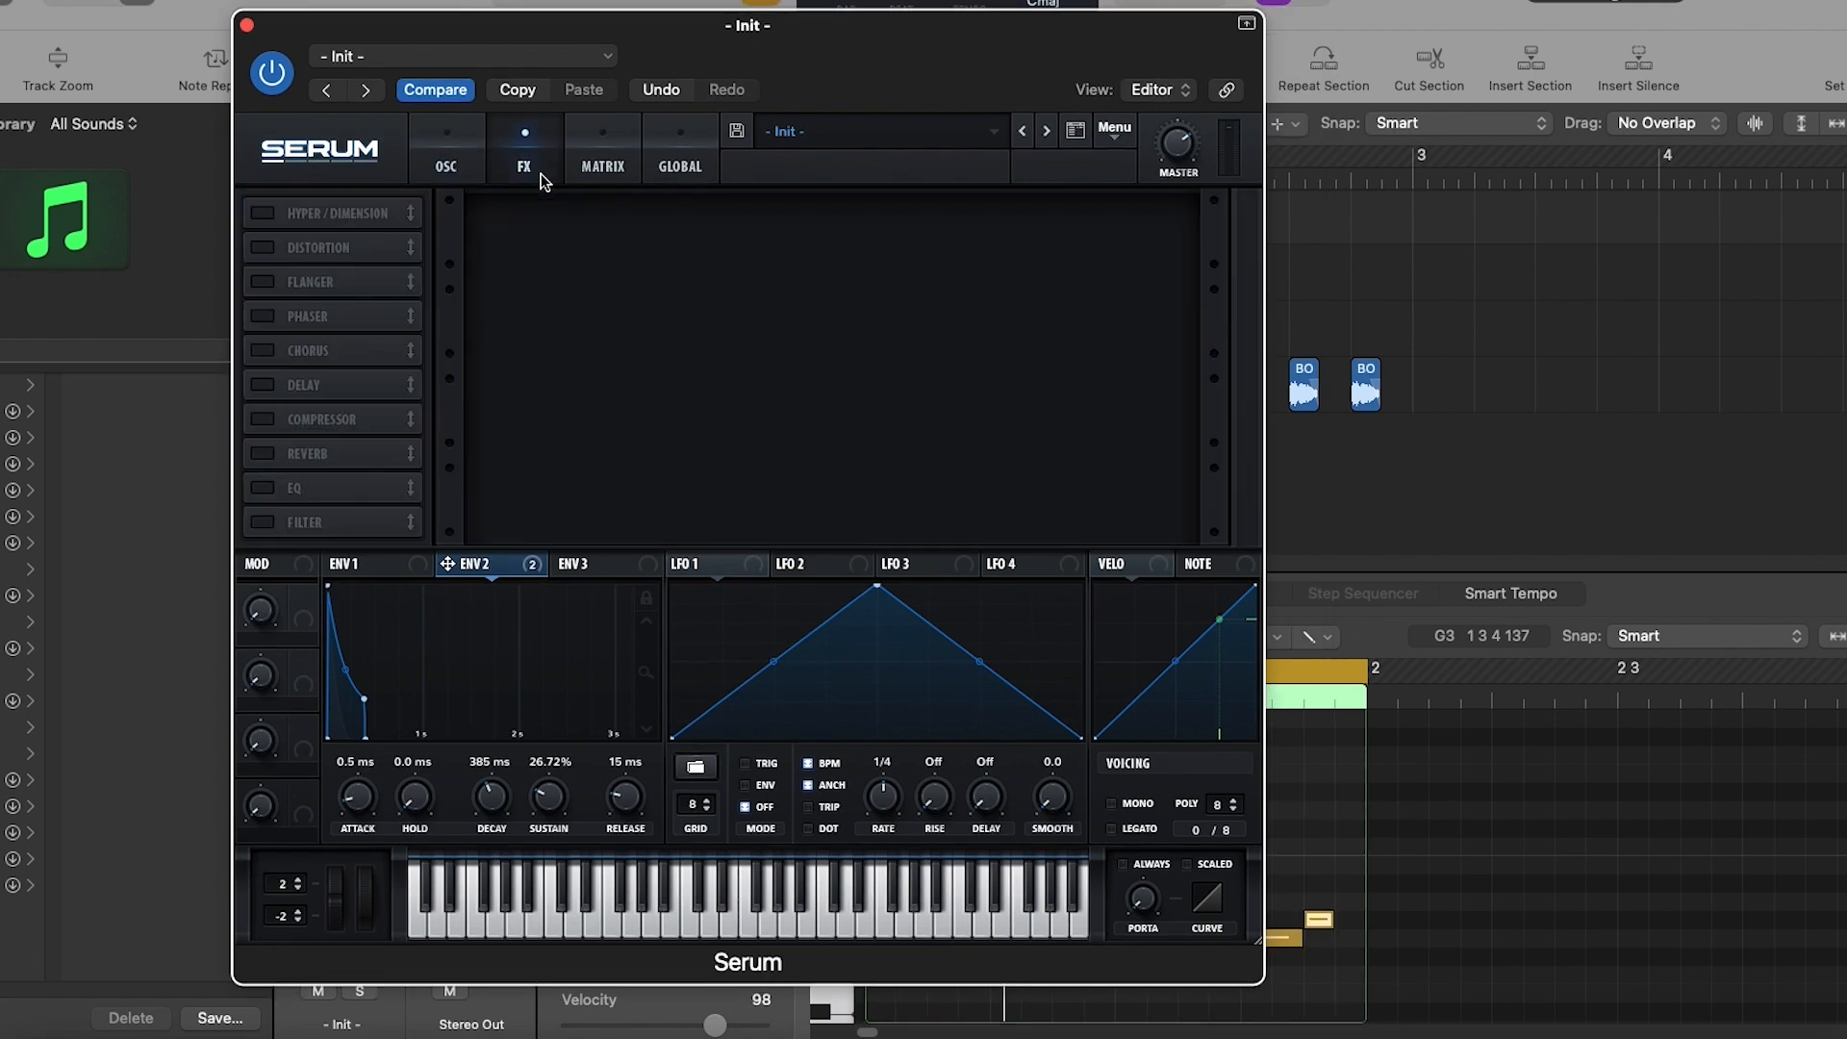
click(262, 248)
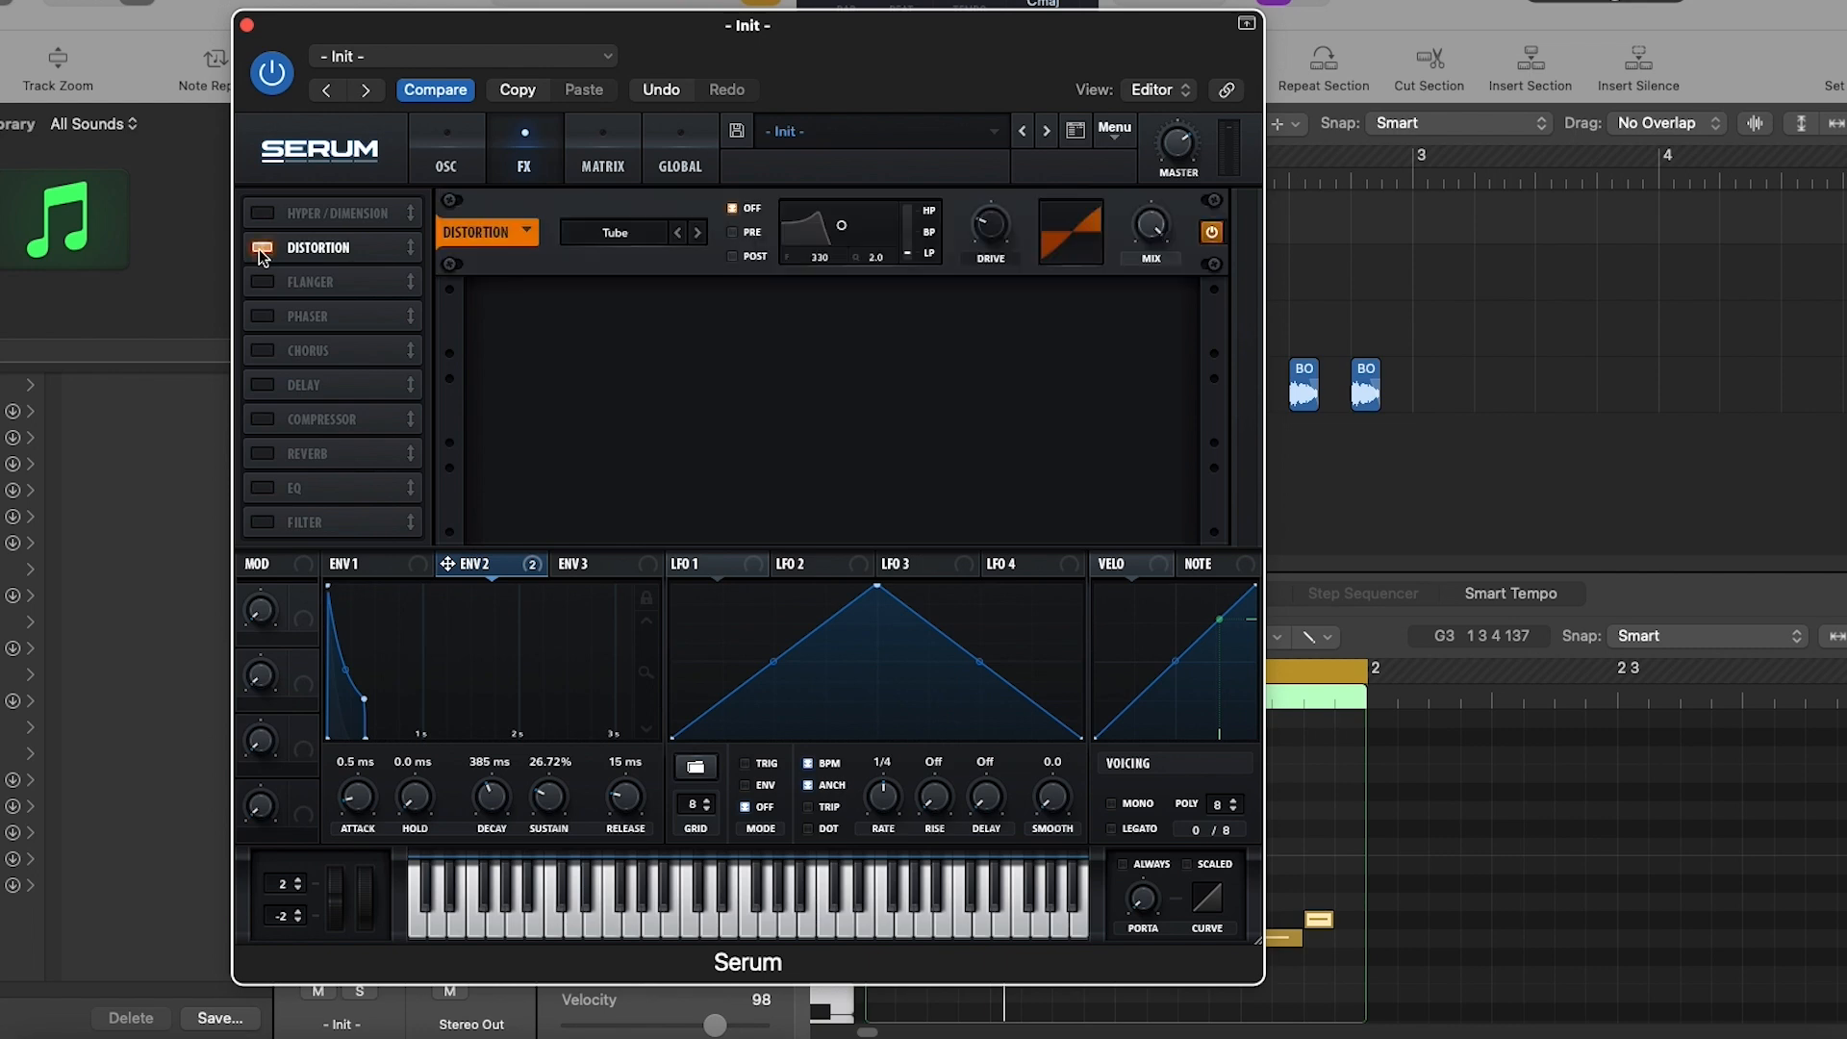
click(614, 231)
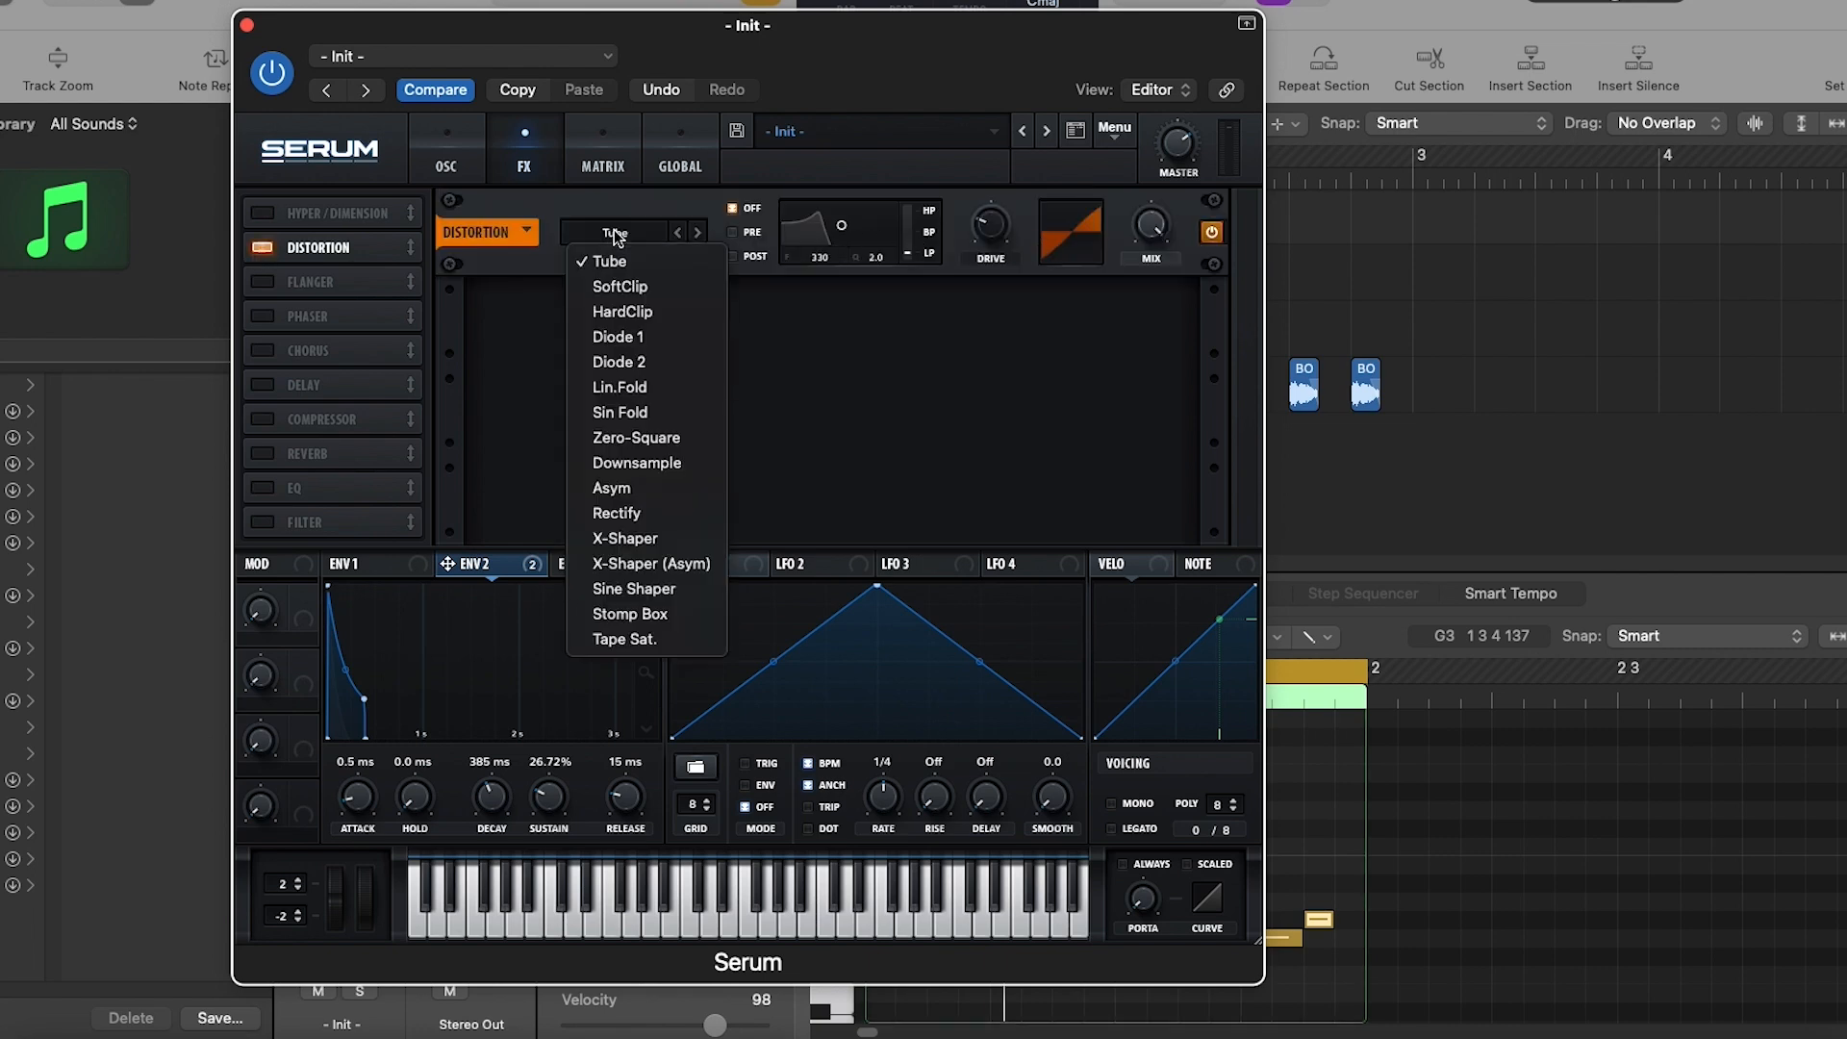
click(664, 614)
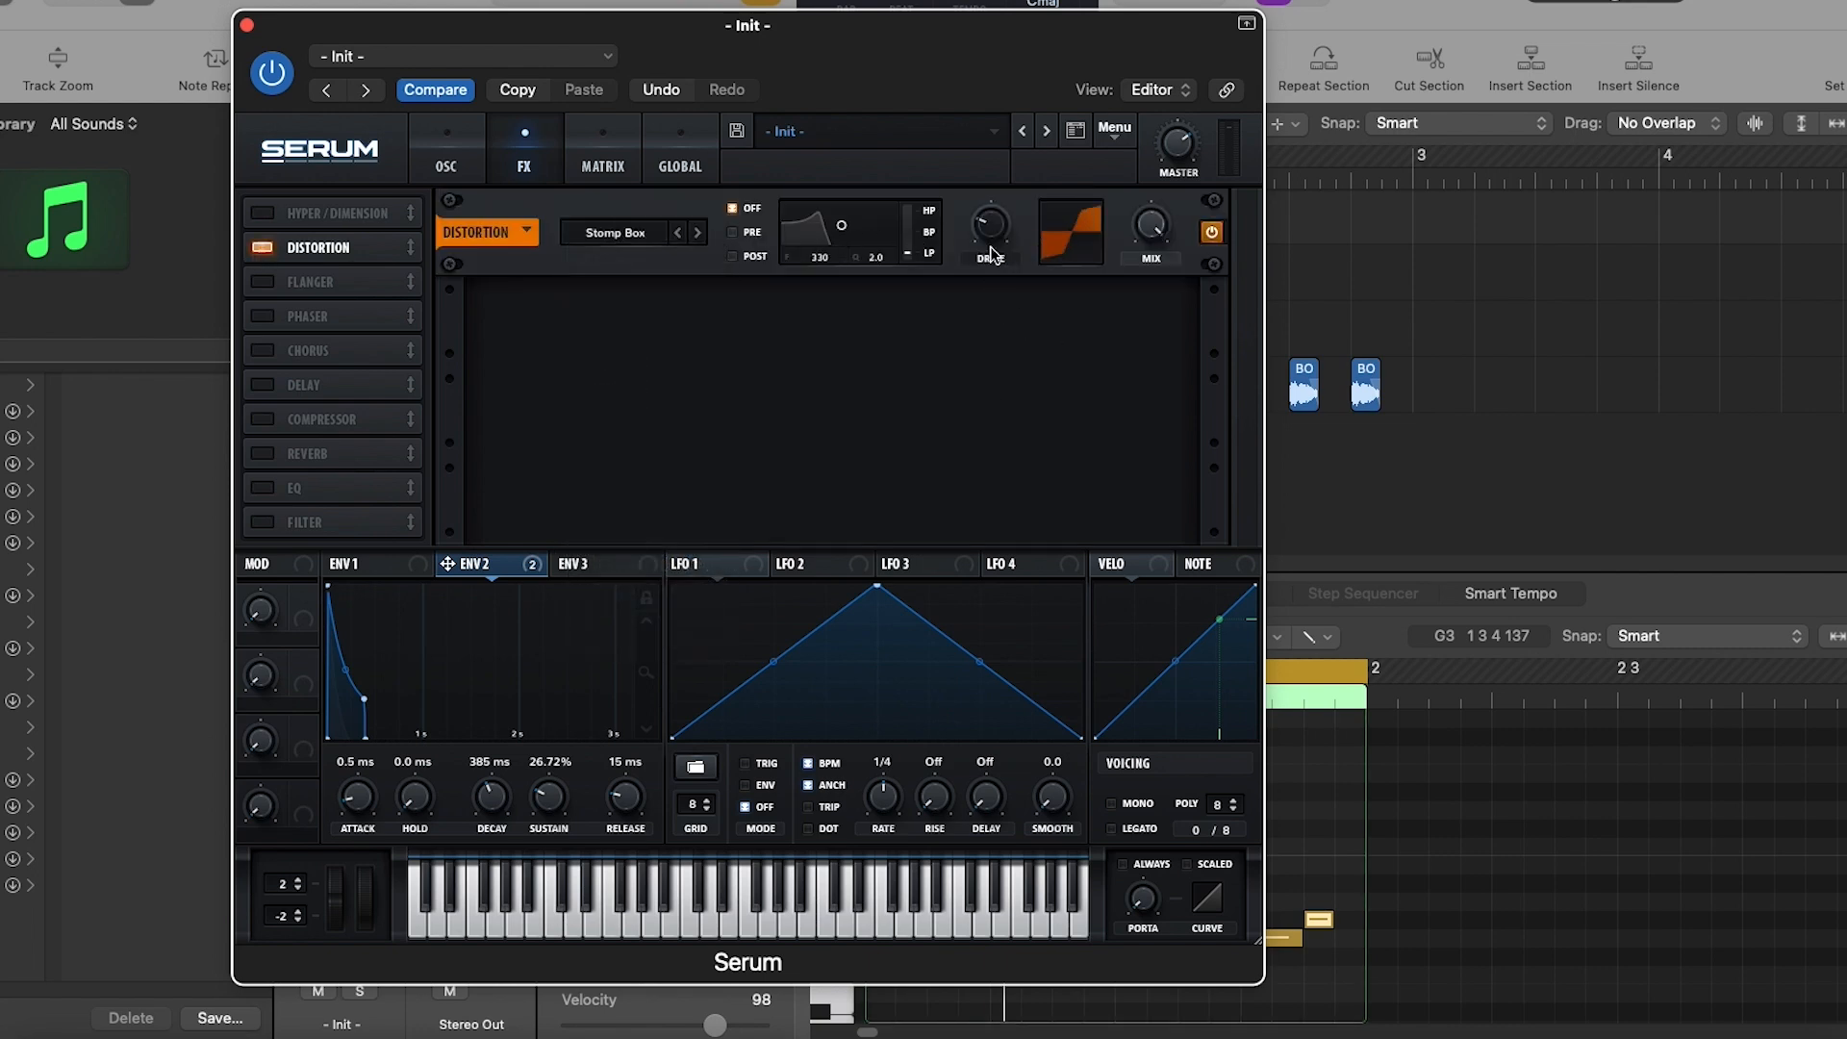
drag(1007, 183, 1020, 156)
- Enable the noise oscillator with the elastic 2 sample and route it through the filter
click(456, 176)
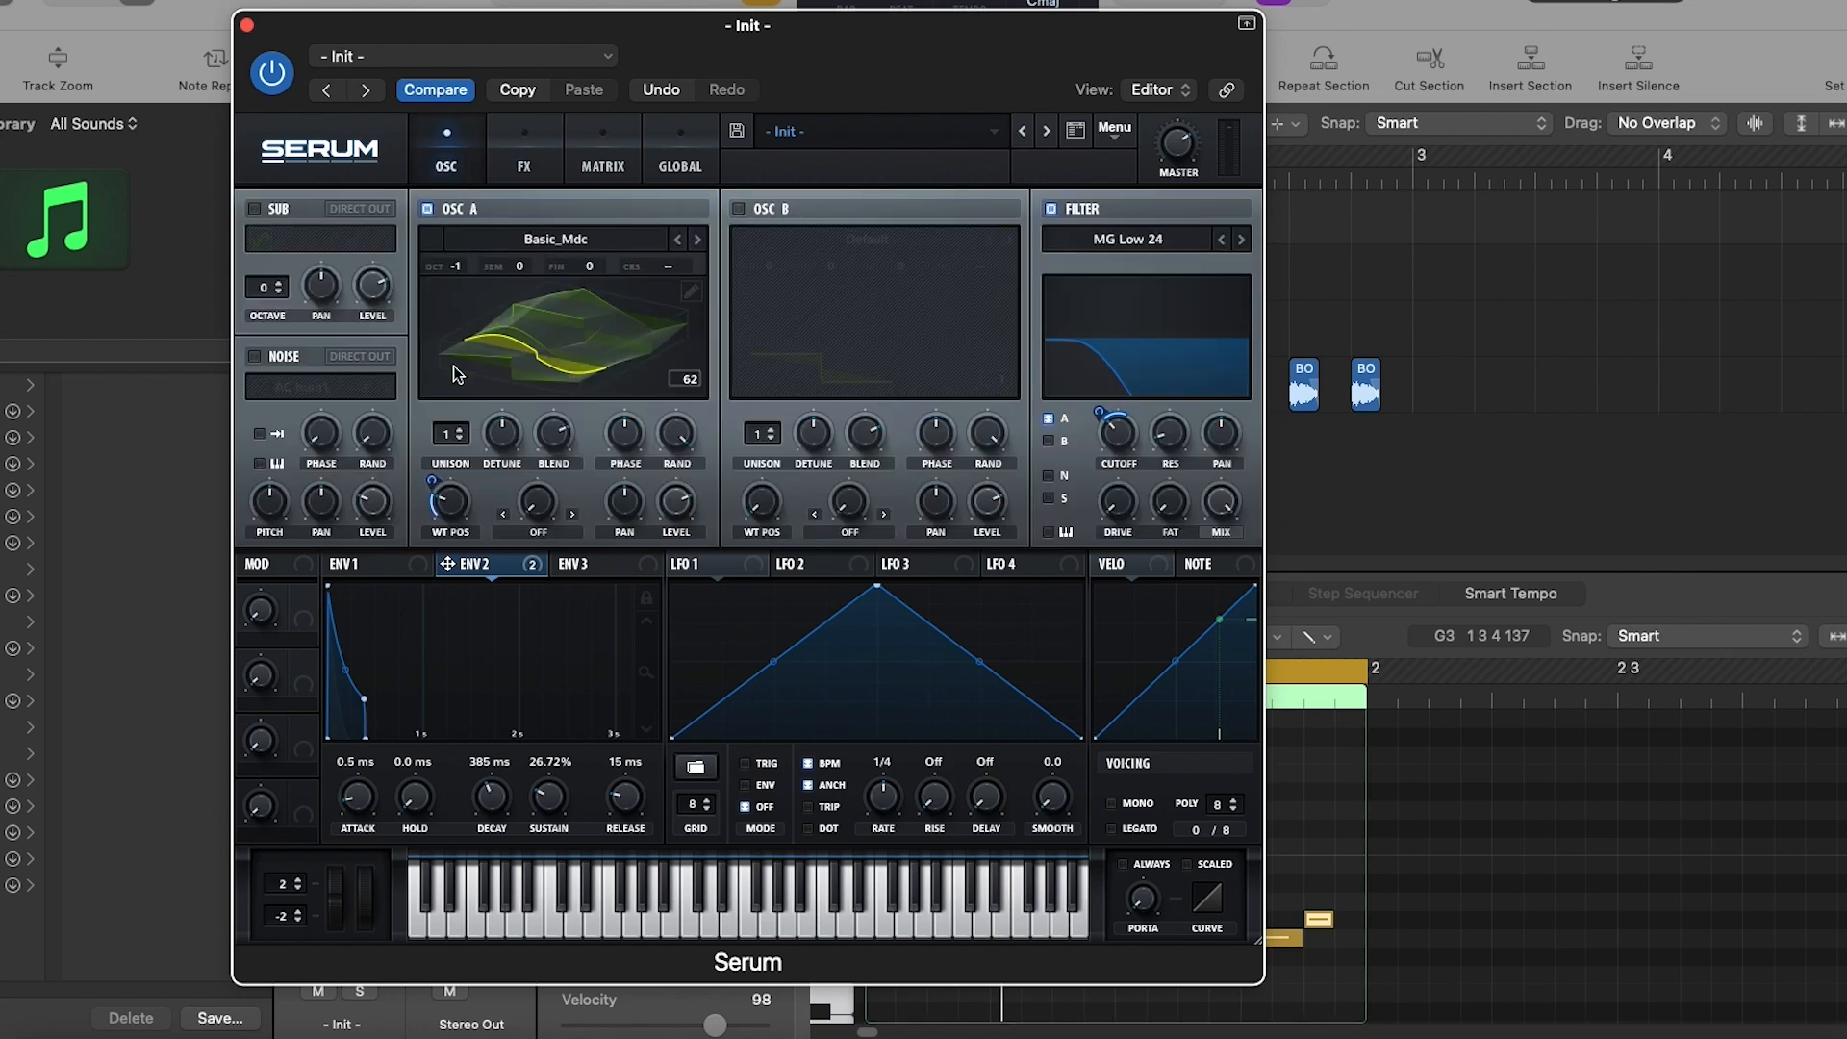
click(256, 357)
click(303, 389)
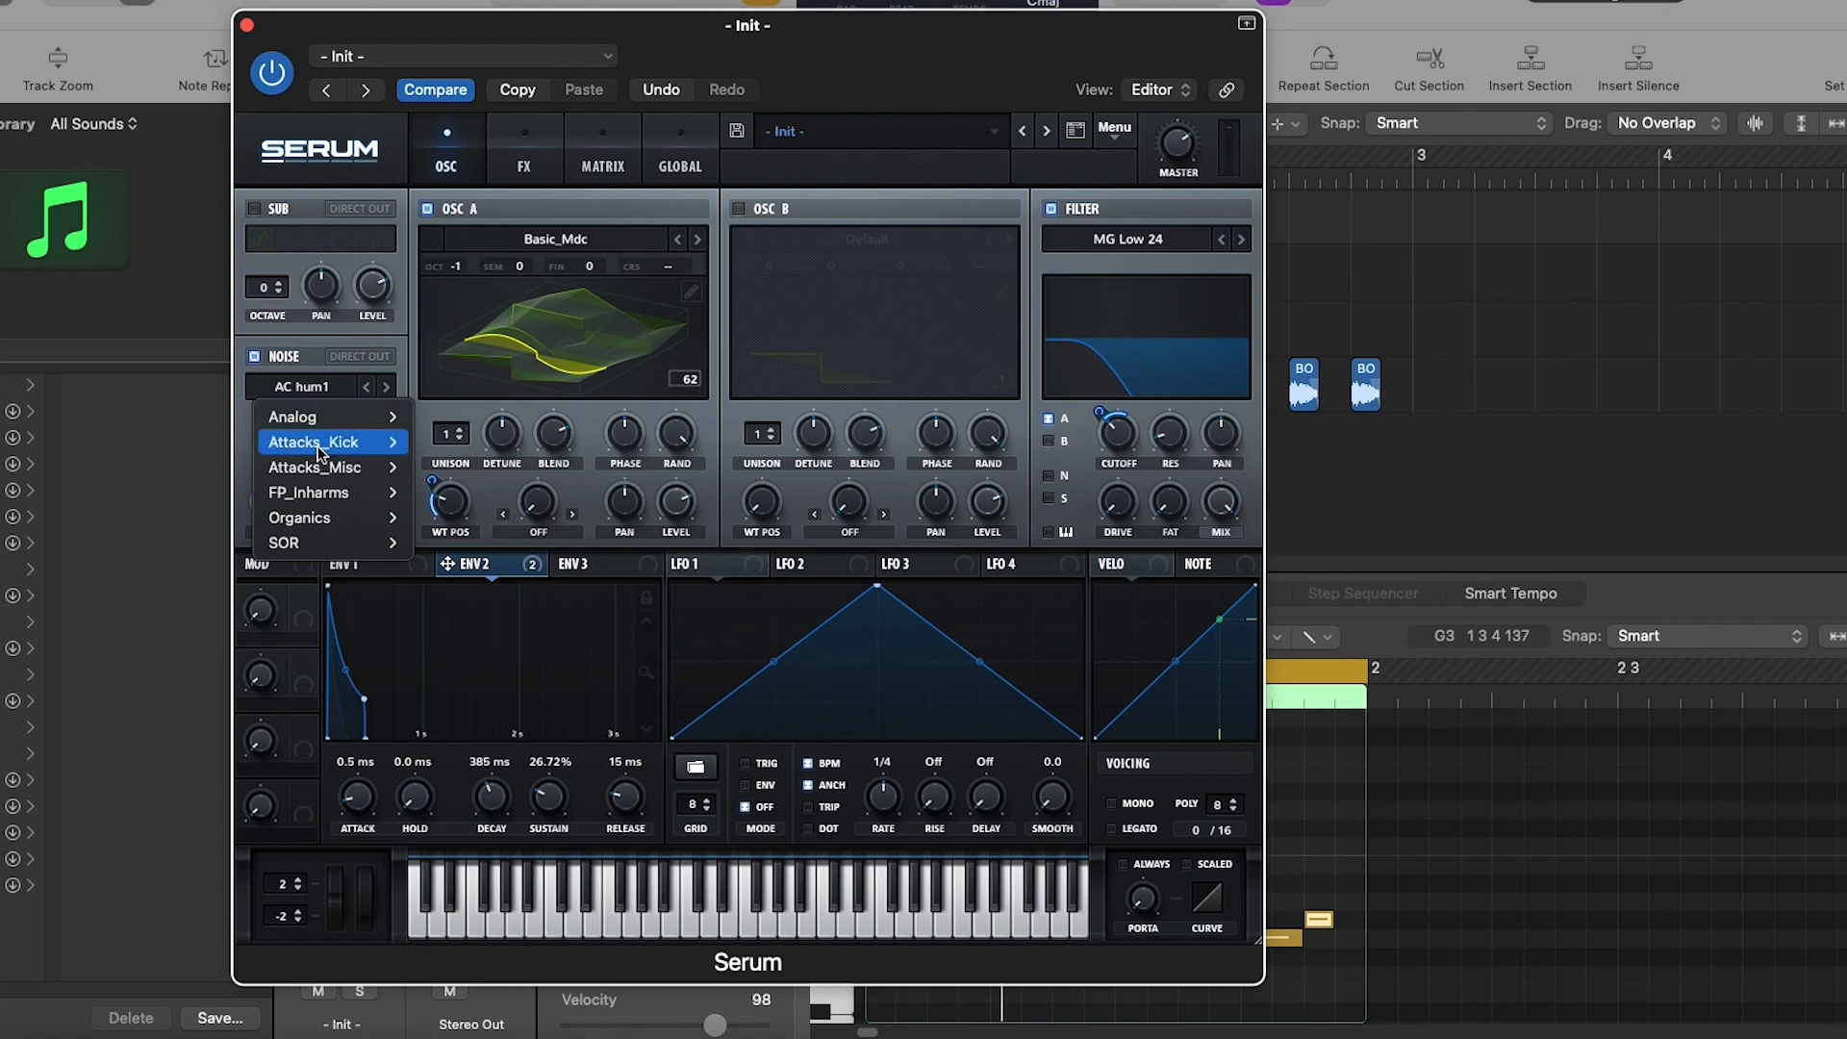
mouse_move(339, 466)
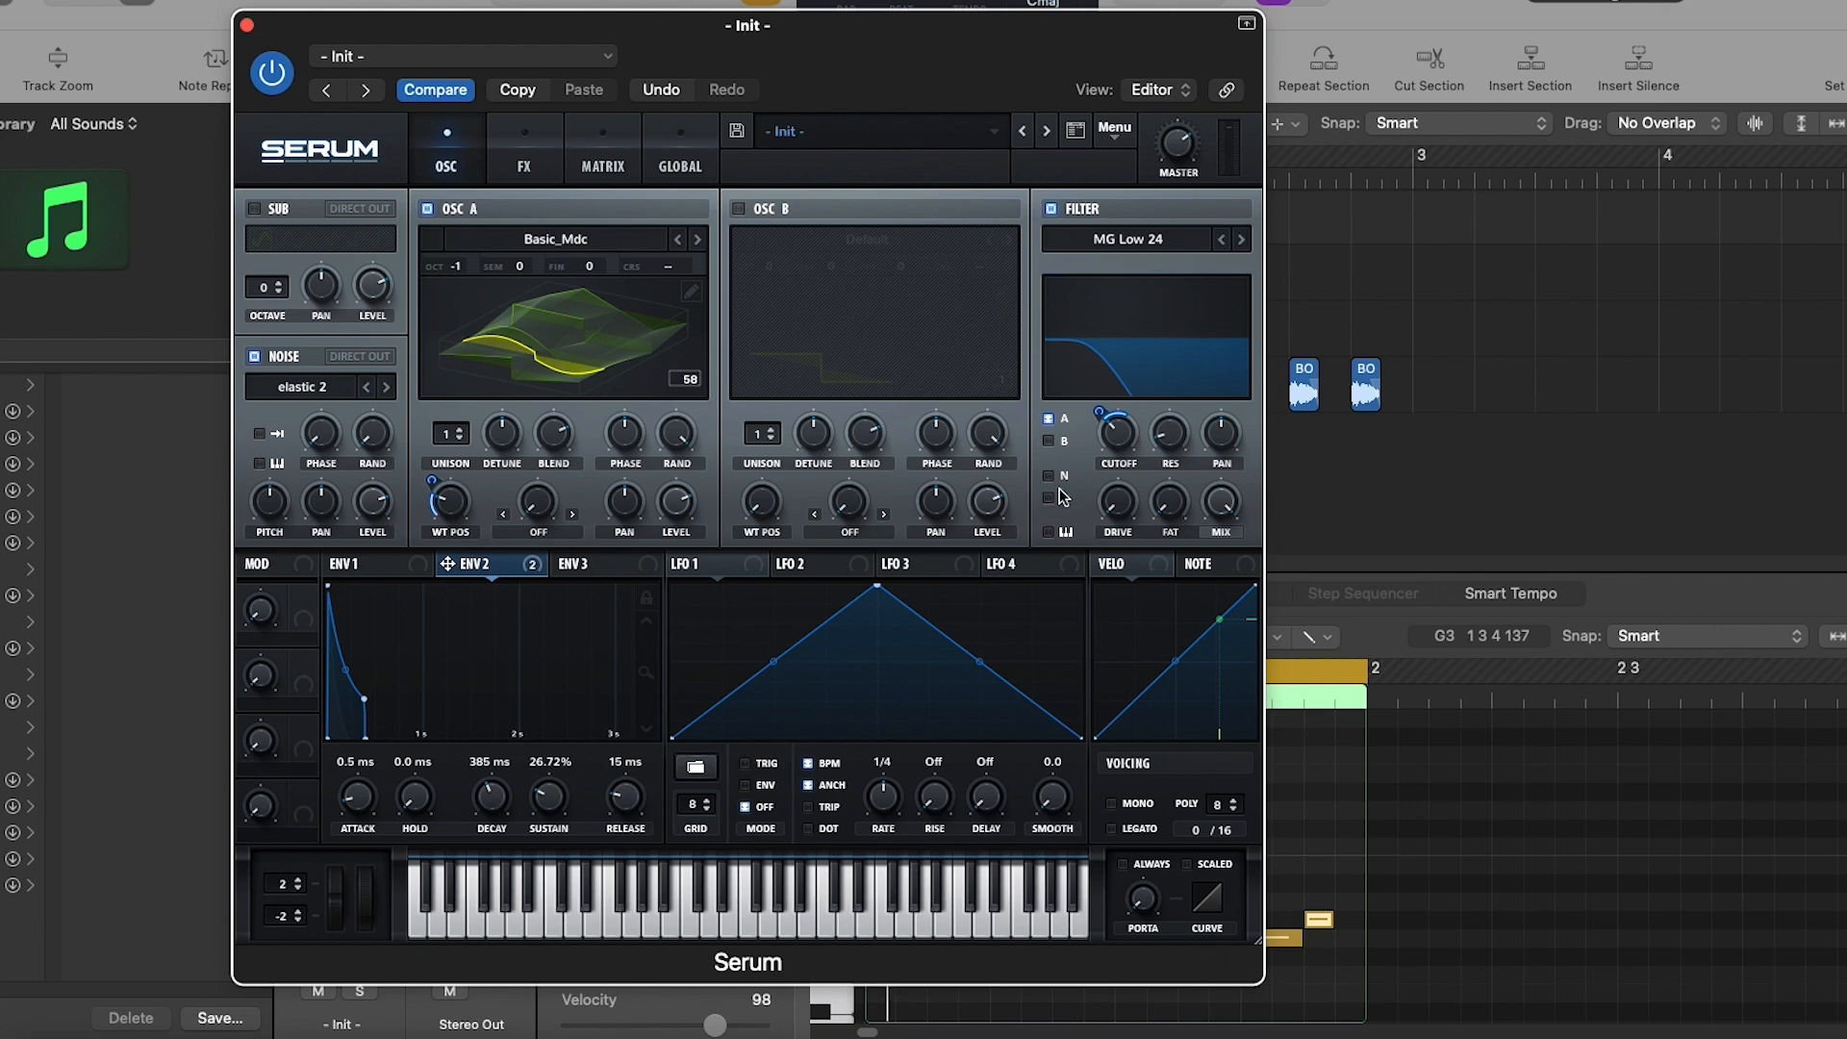
click(524, 135)
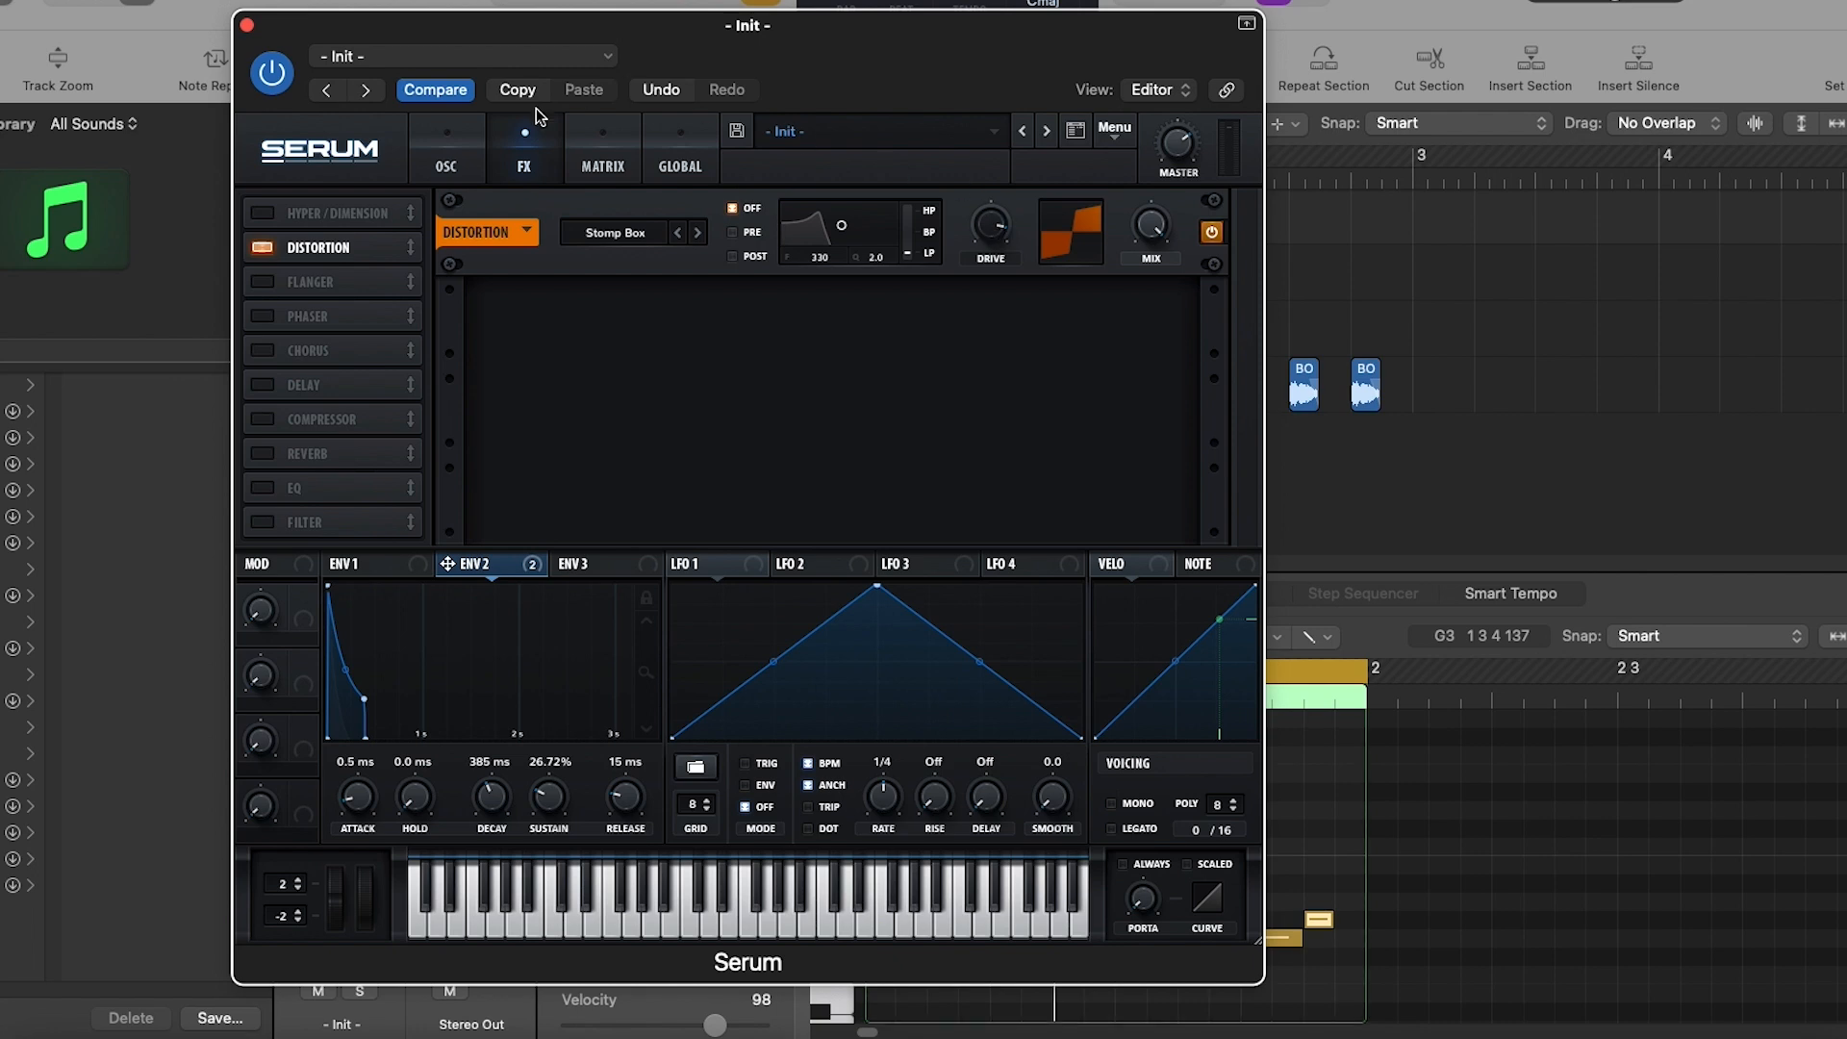
click(446, 161)
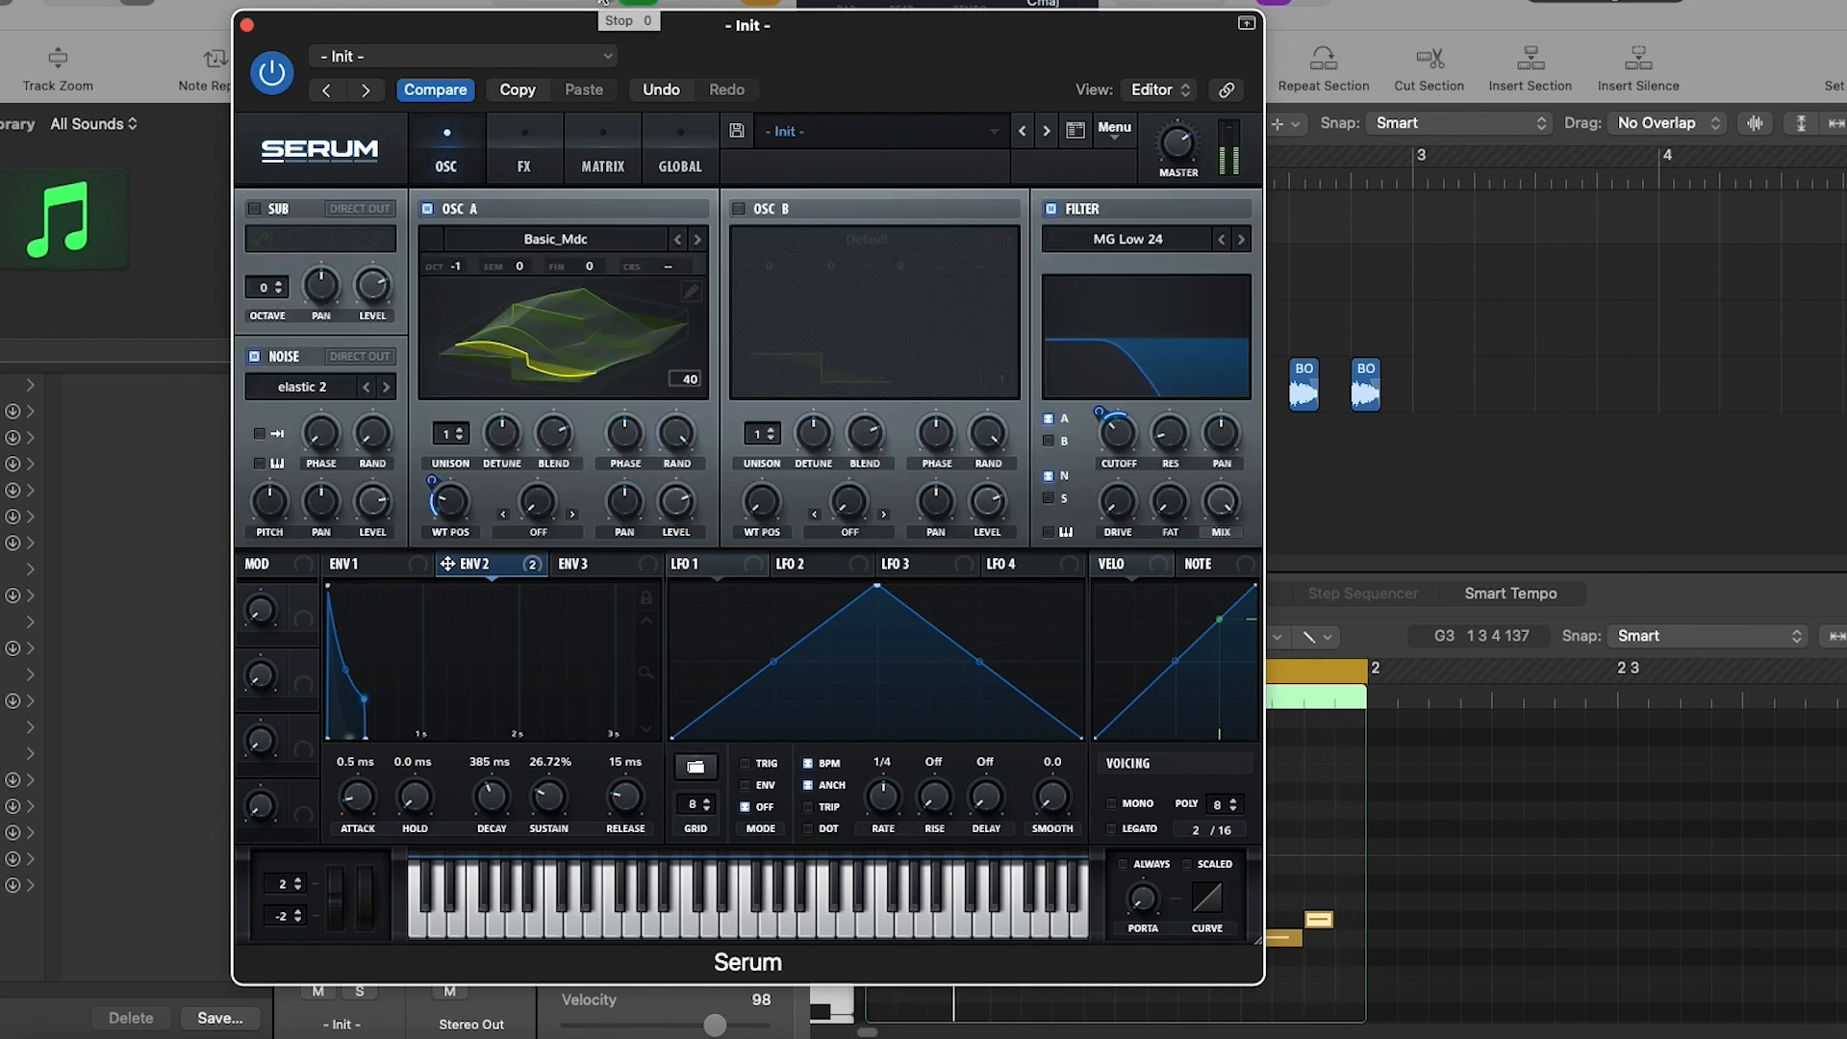
- Add a filter effect after the distortion, assign envelope 2 to its cutoff, and adjust the cutoff
click(525, 168)
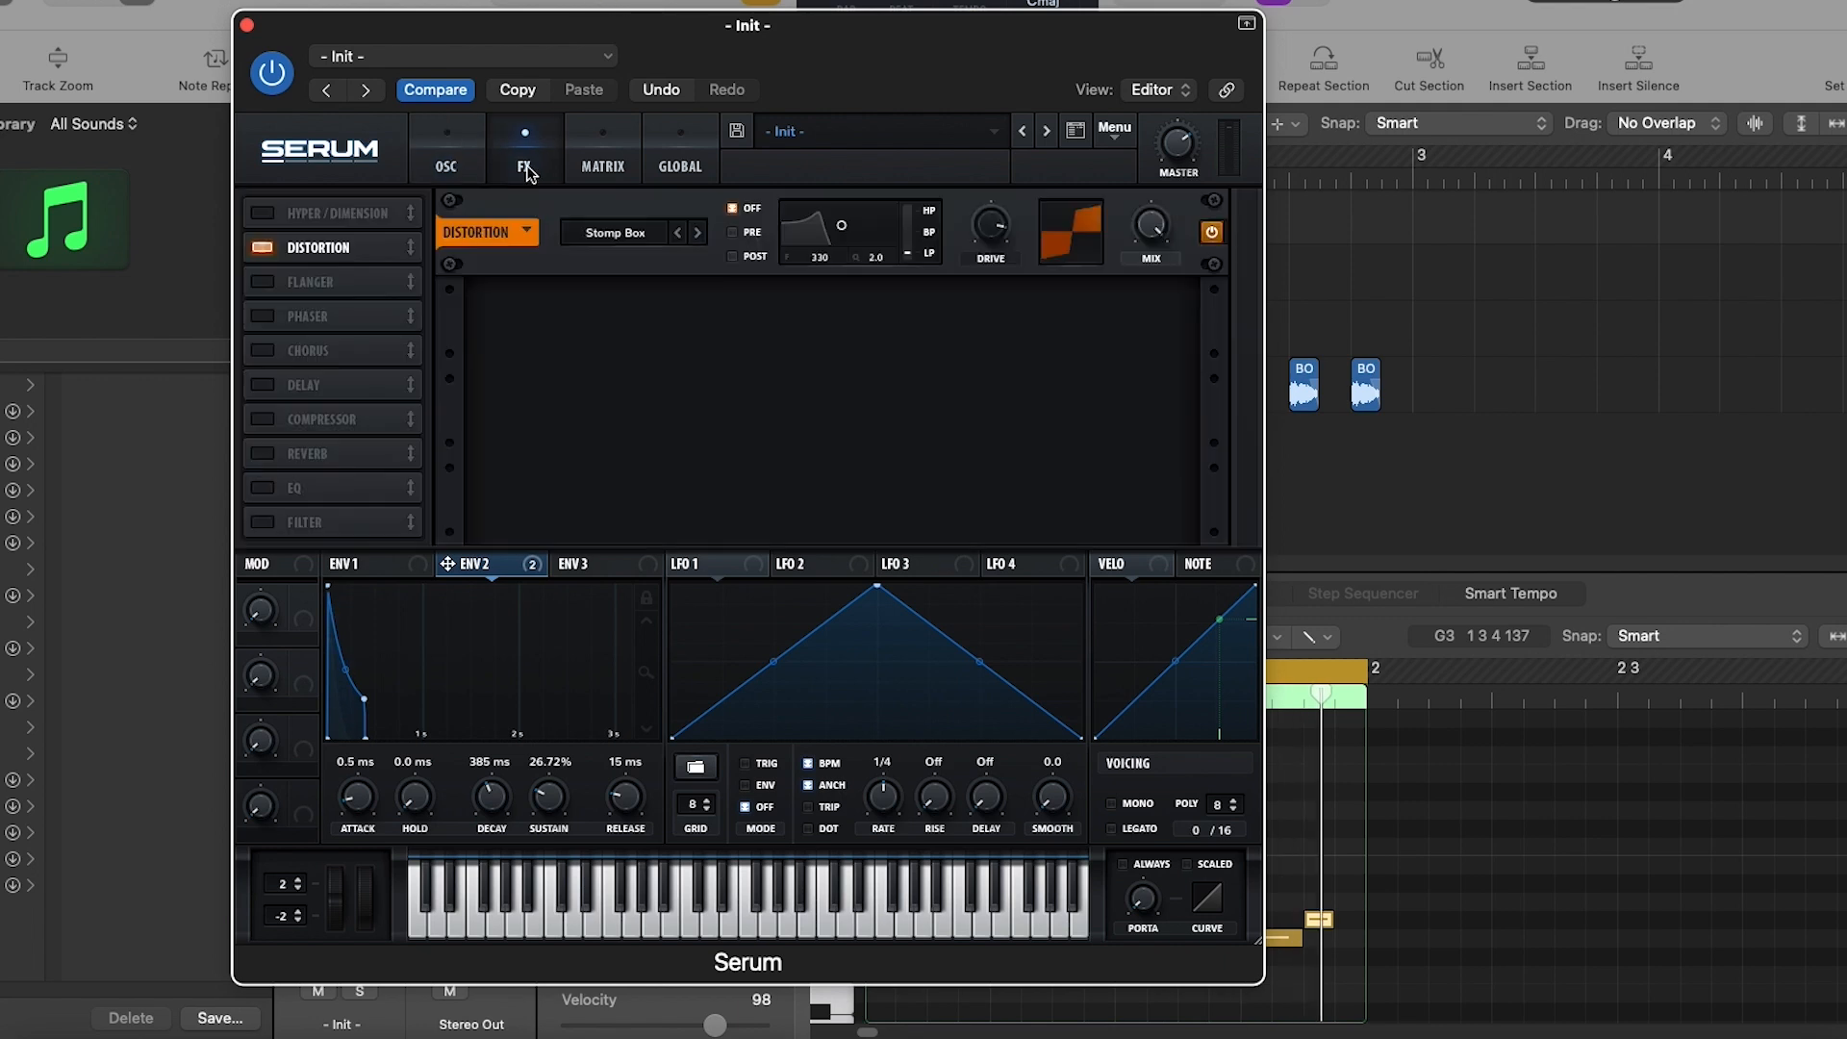
click(261, 523)
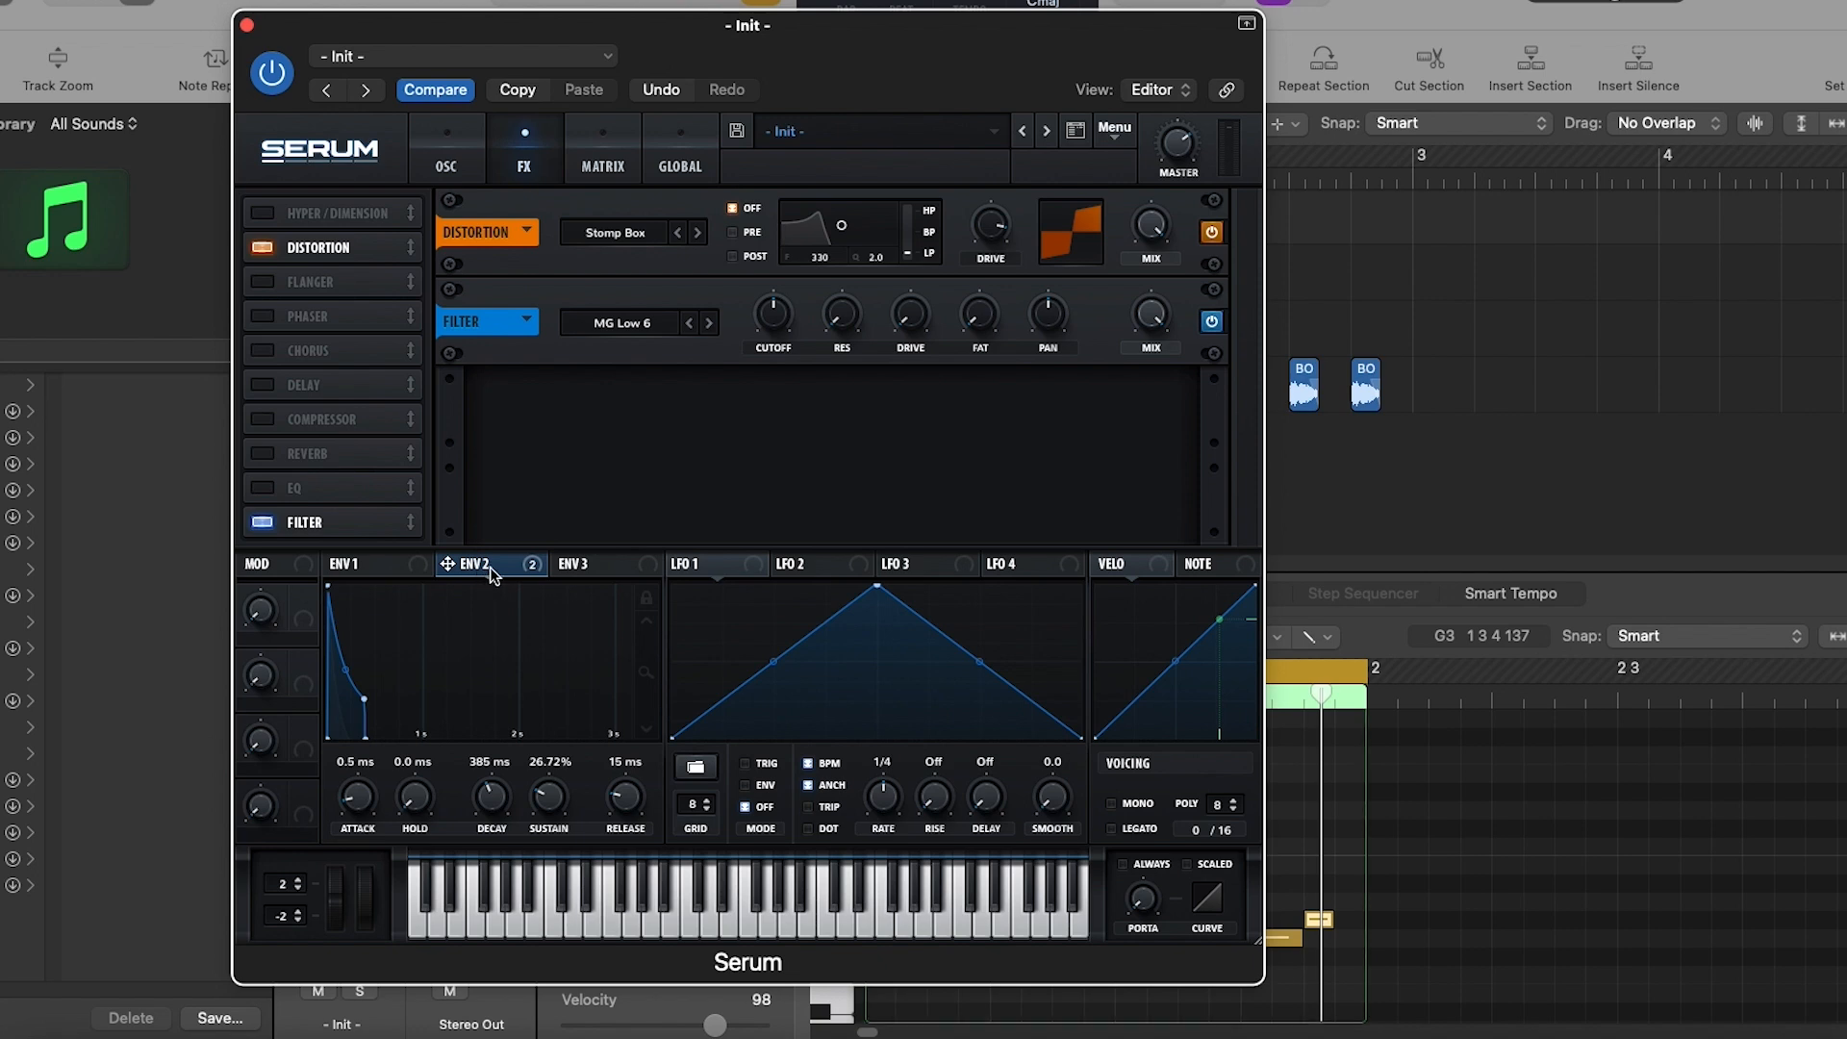
drag(489, 568, 780, 326)
drag(776, 318, 780, 273)
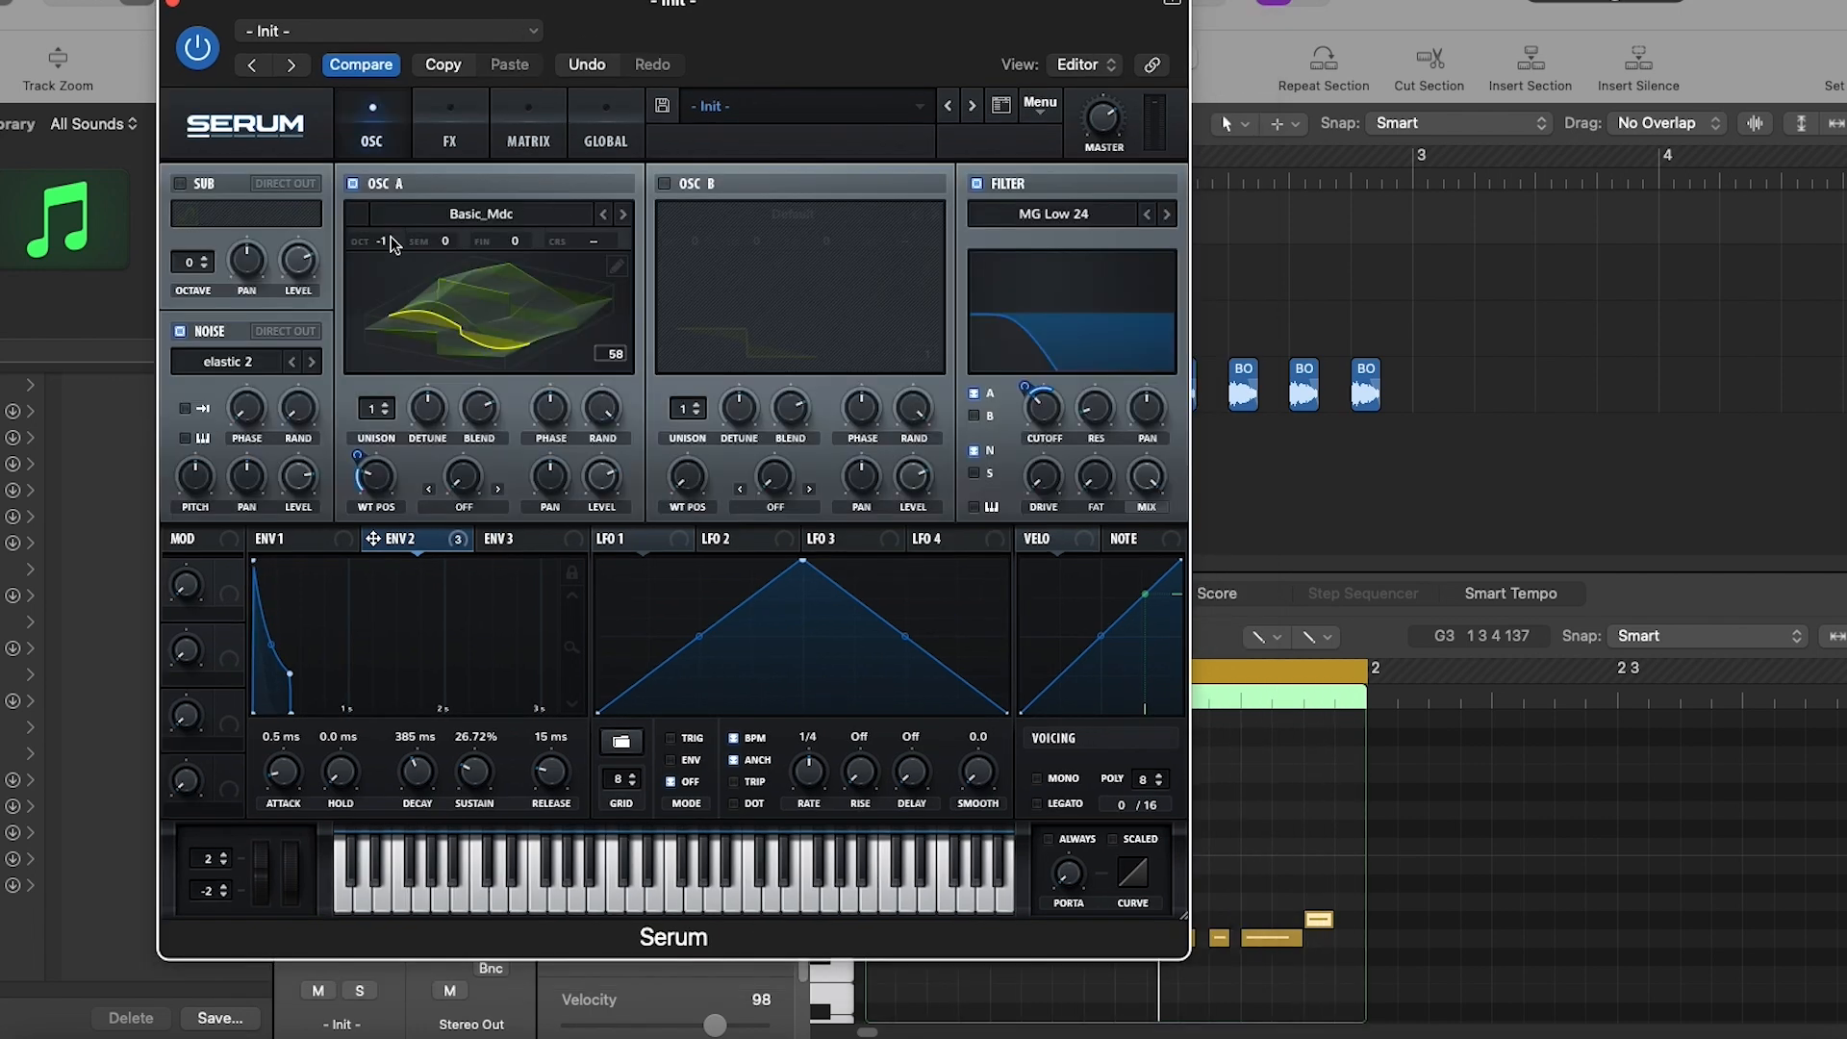
- Enable the sub oscillator as a square wave at octave -1 and route it through the filter
click(180, 183)
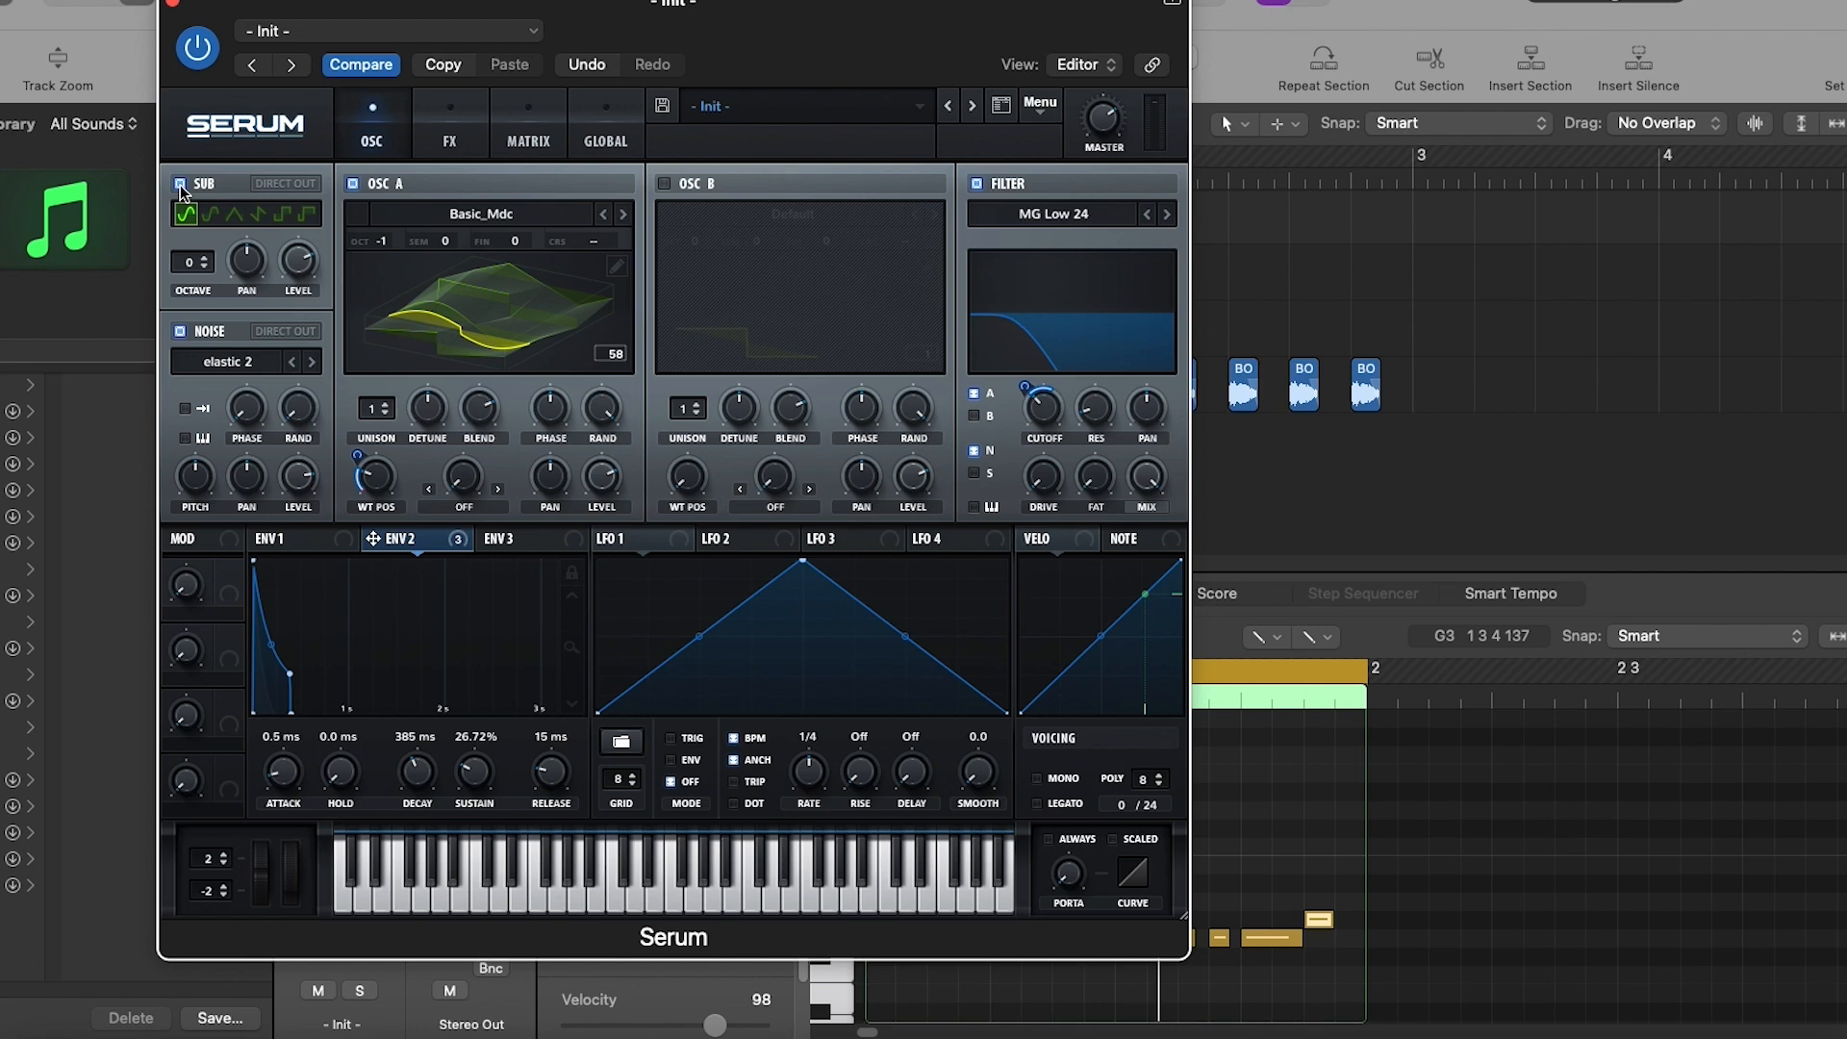
click(282, 216)
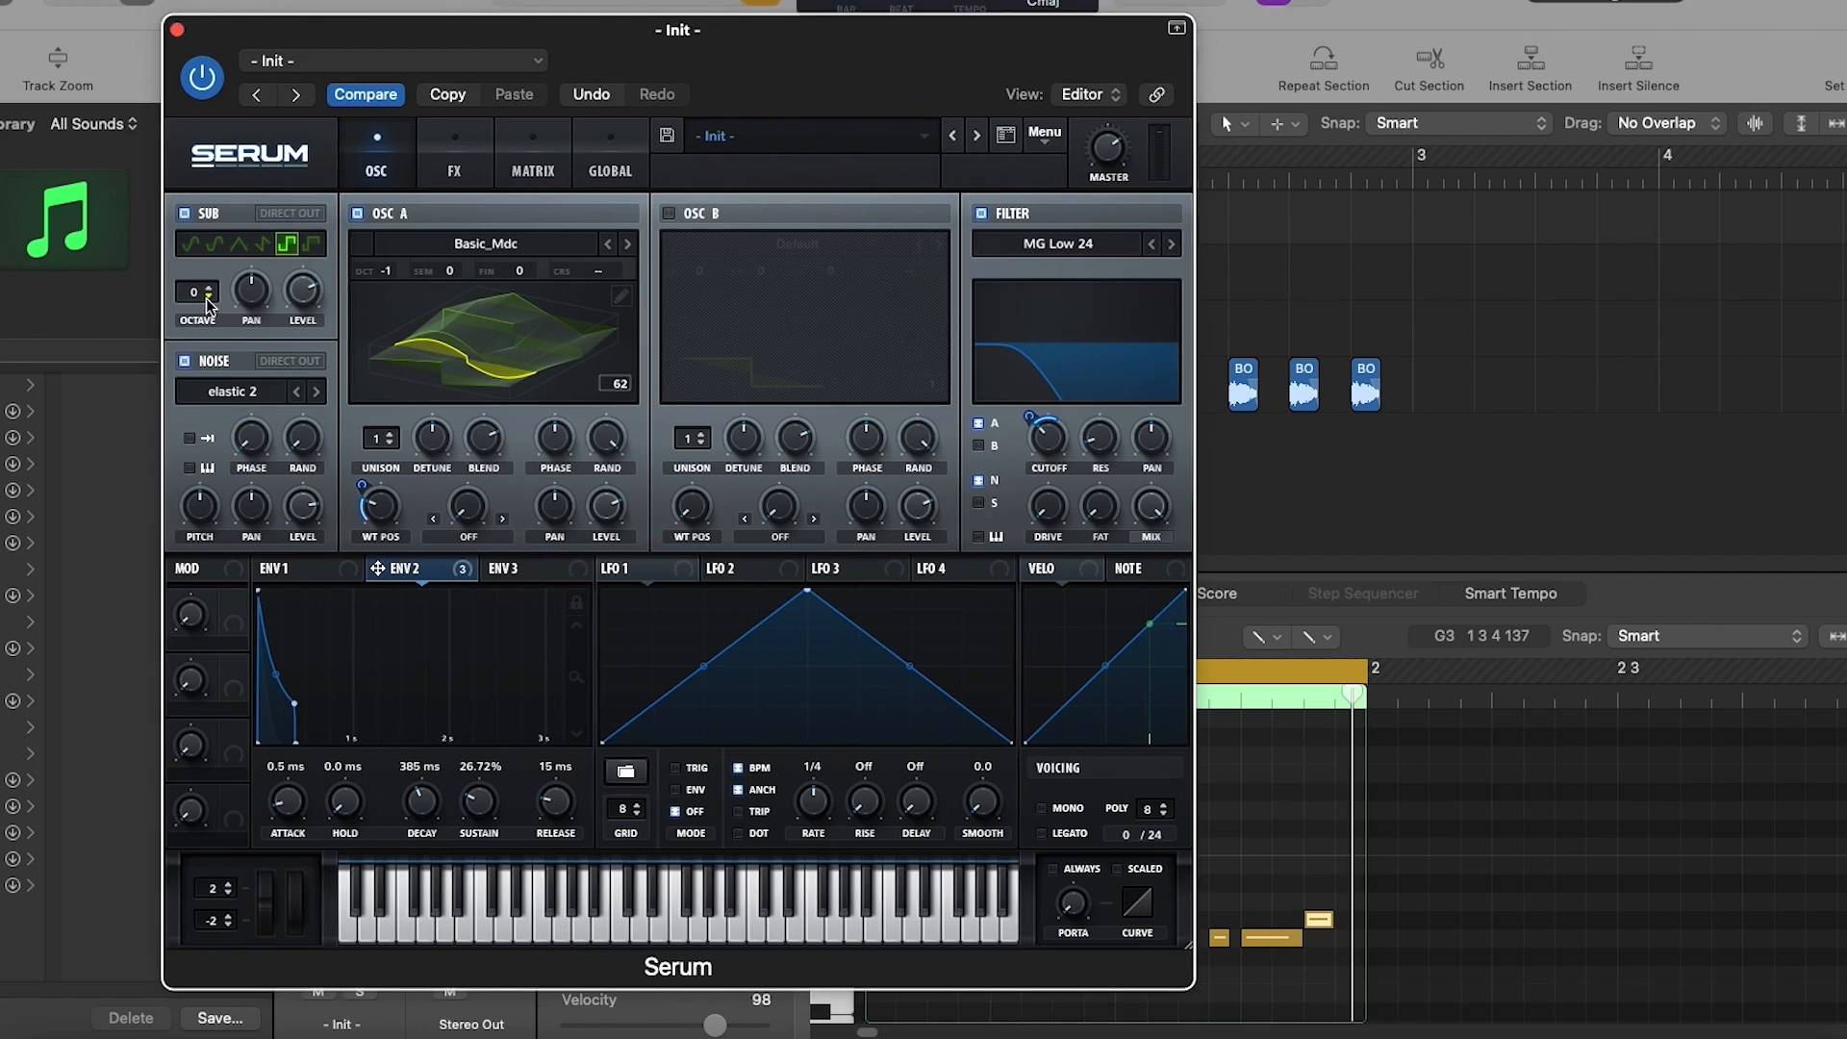
click(208, 296)
click(643, 9)
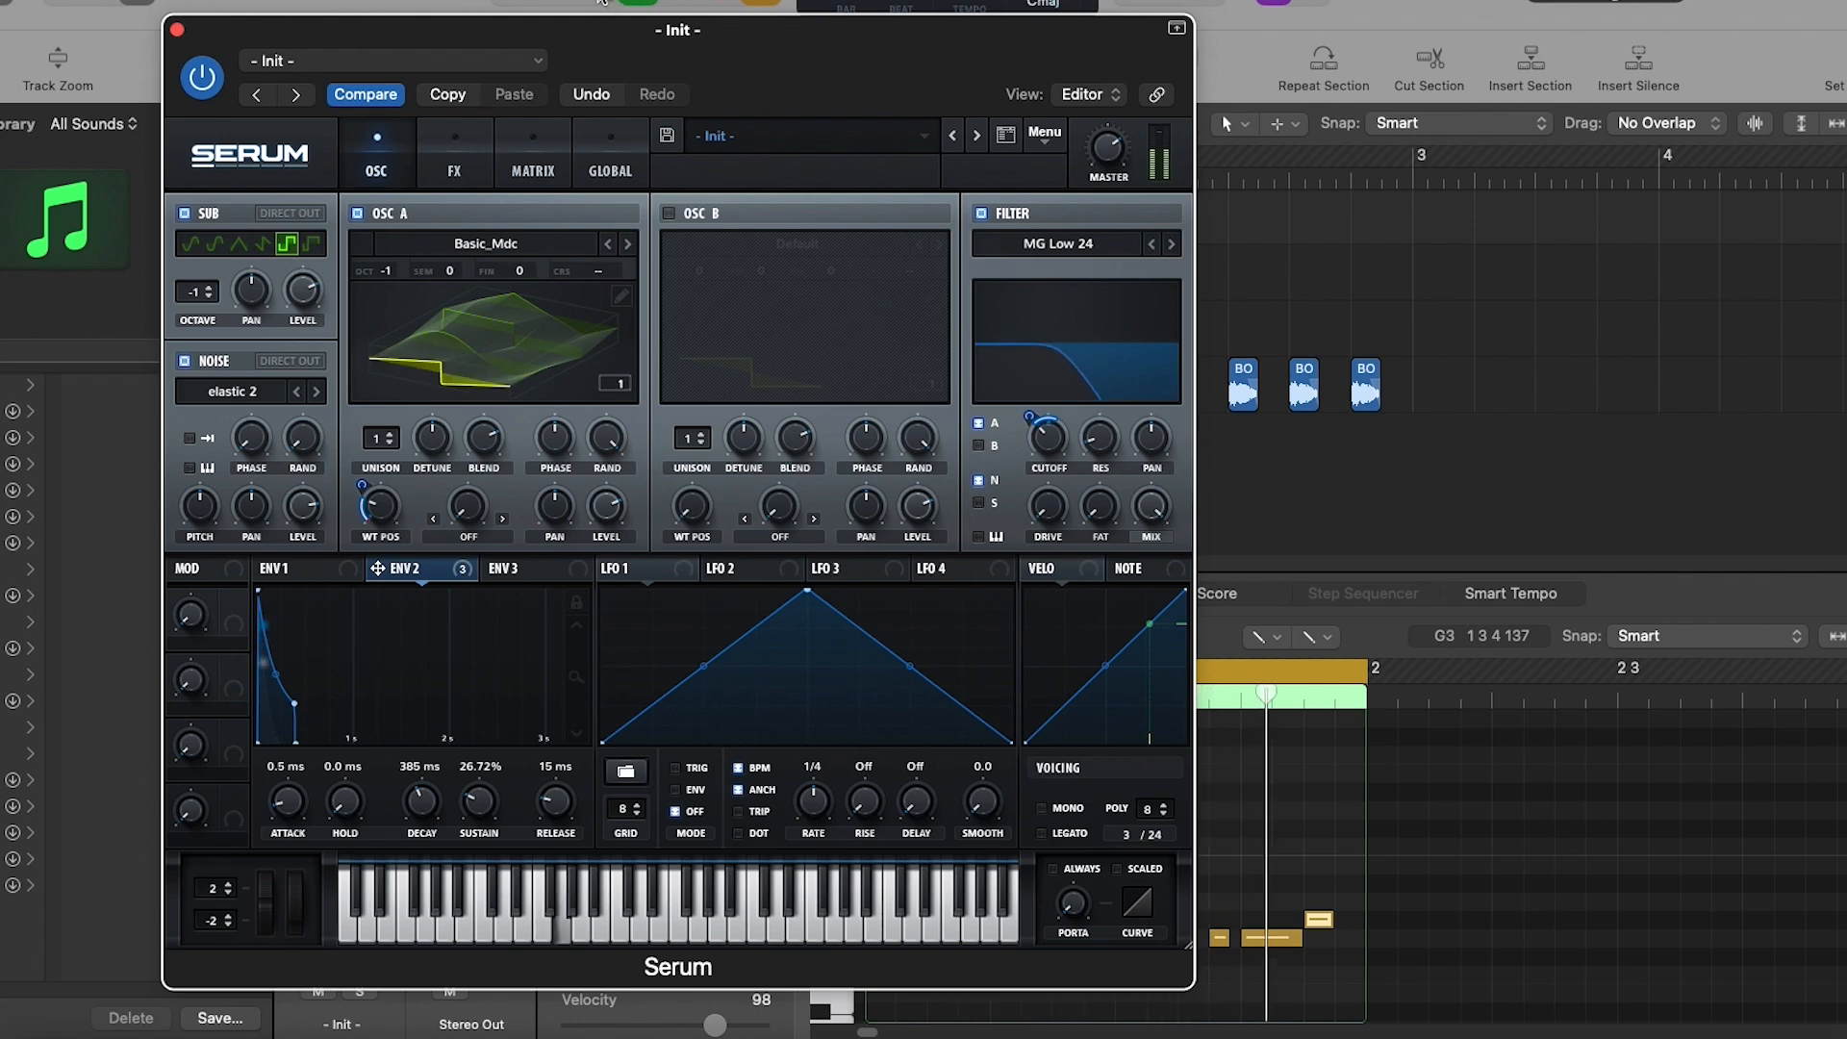
click(601, 3)
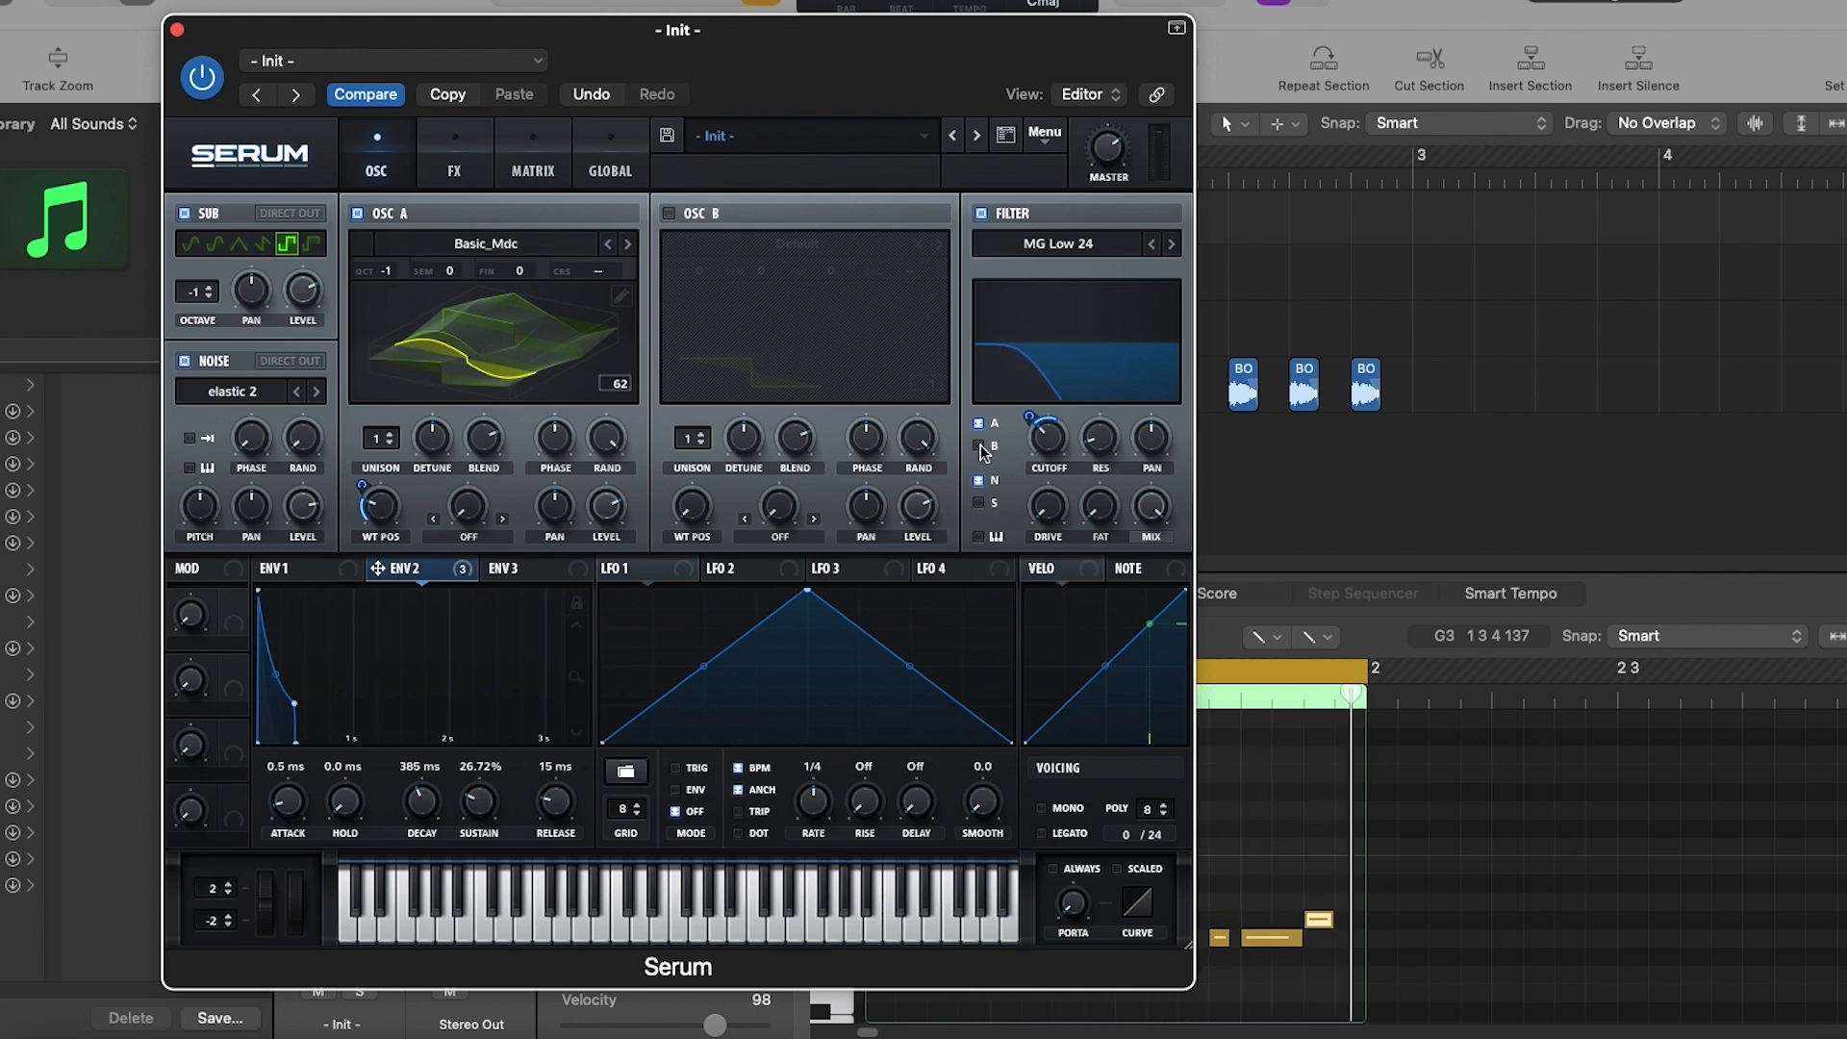
click(979, 503)
key(space)
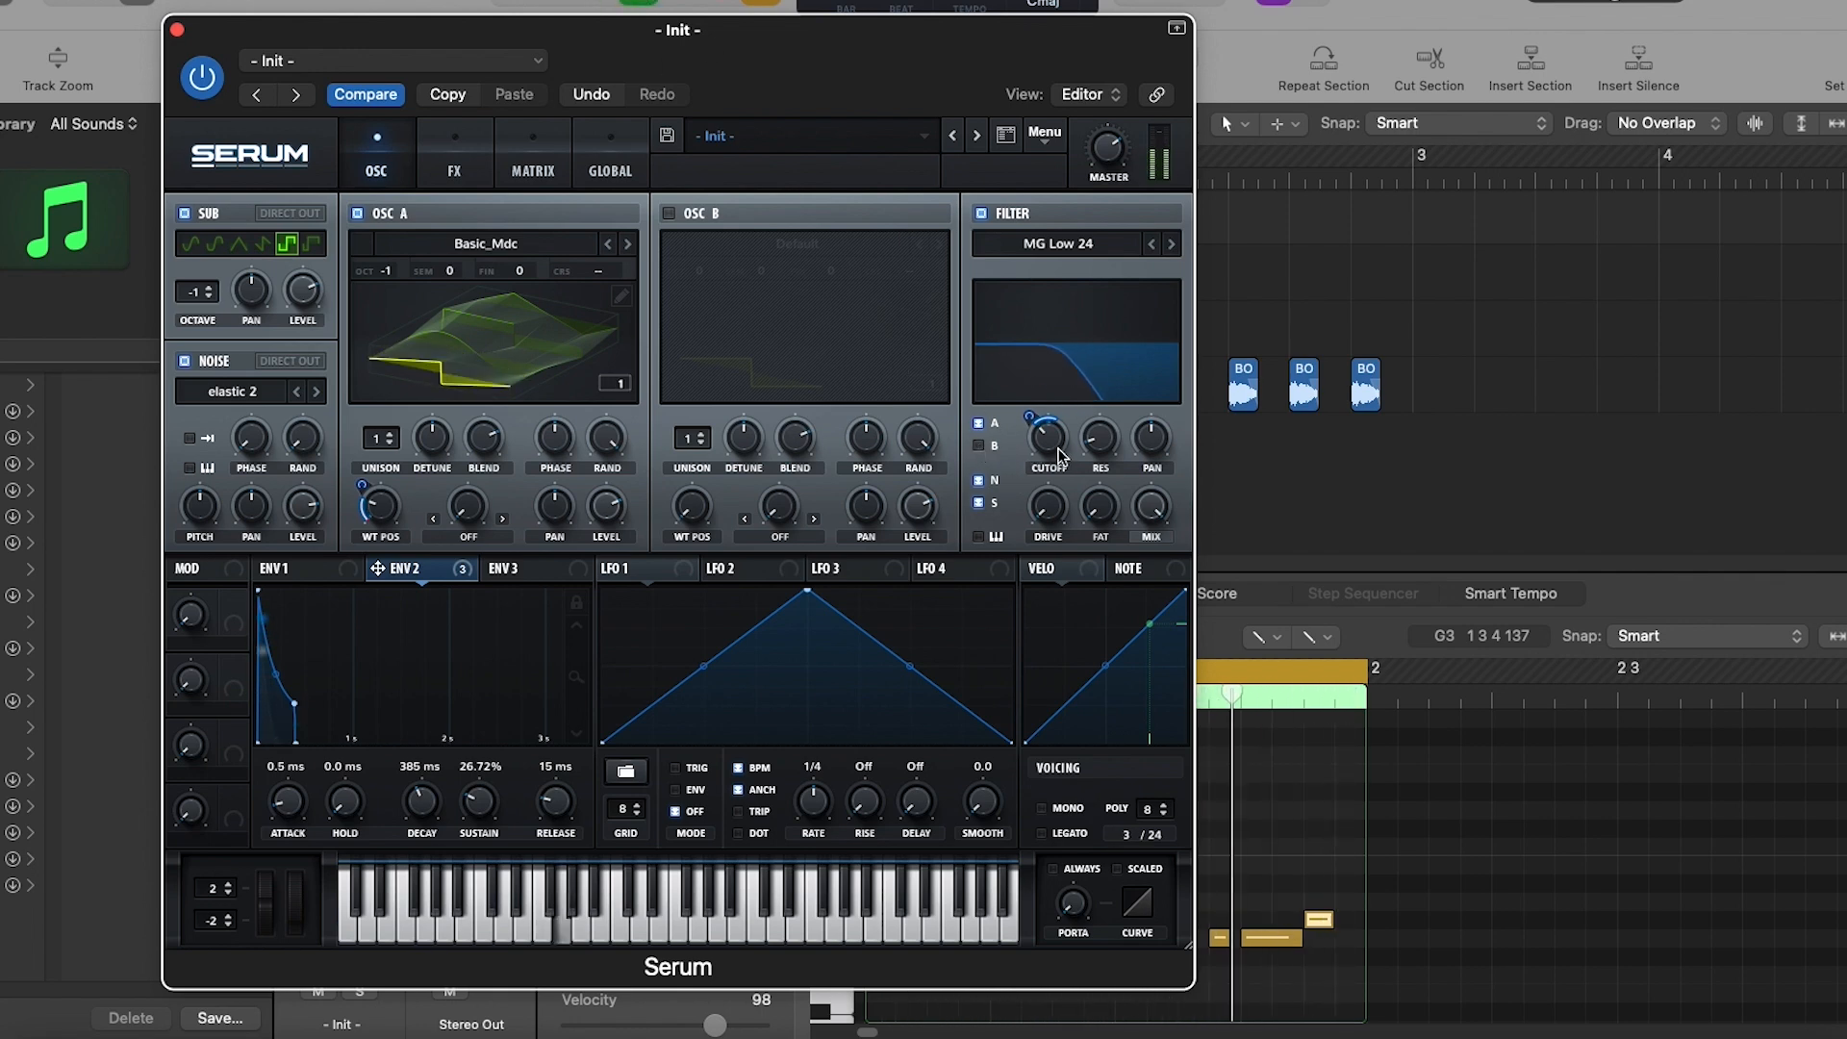
- Enable oscillator B and copy oscillator A's settings to it without the modulations
drag(764, 50, 664, 0)
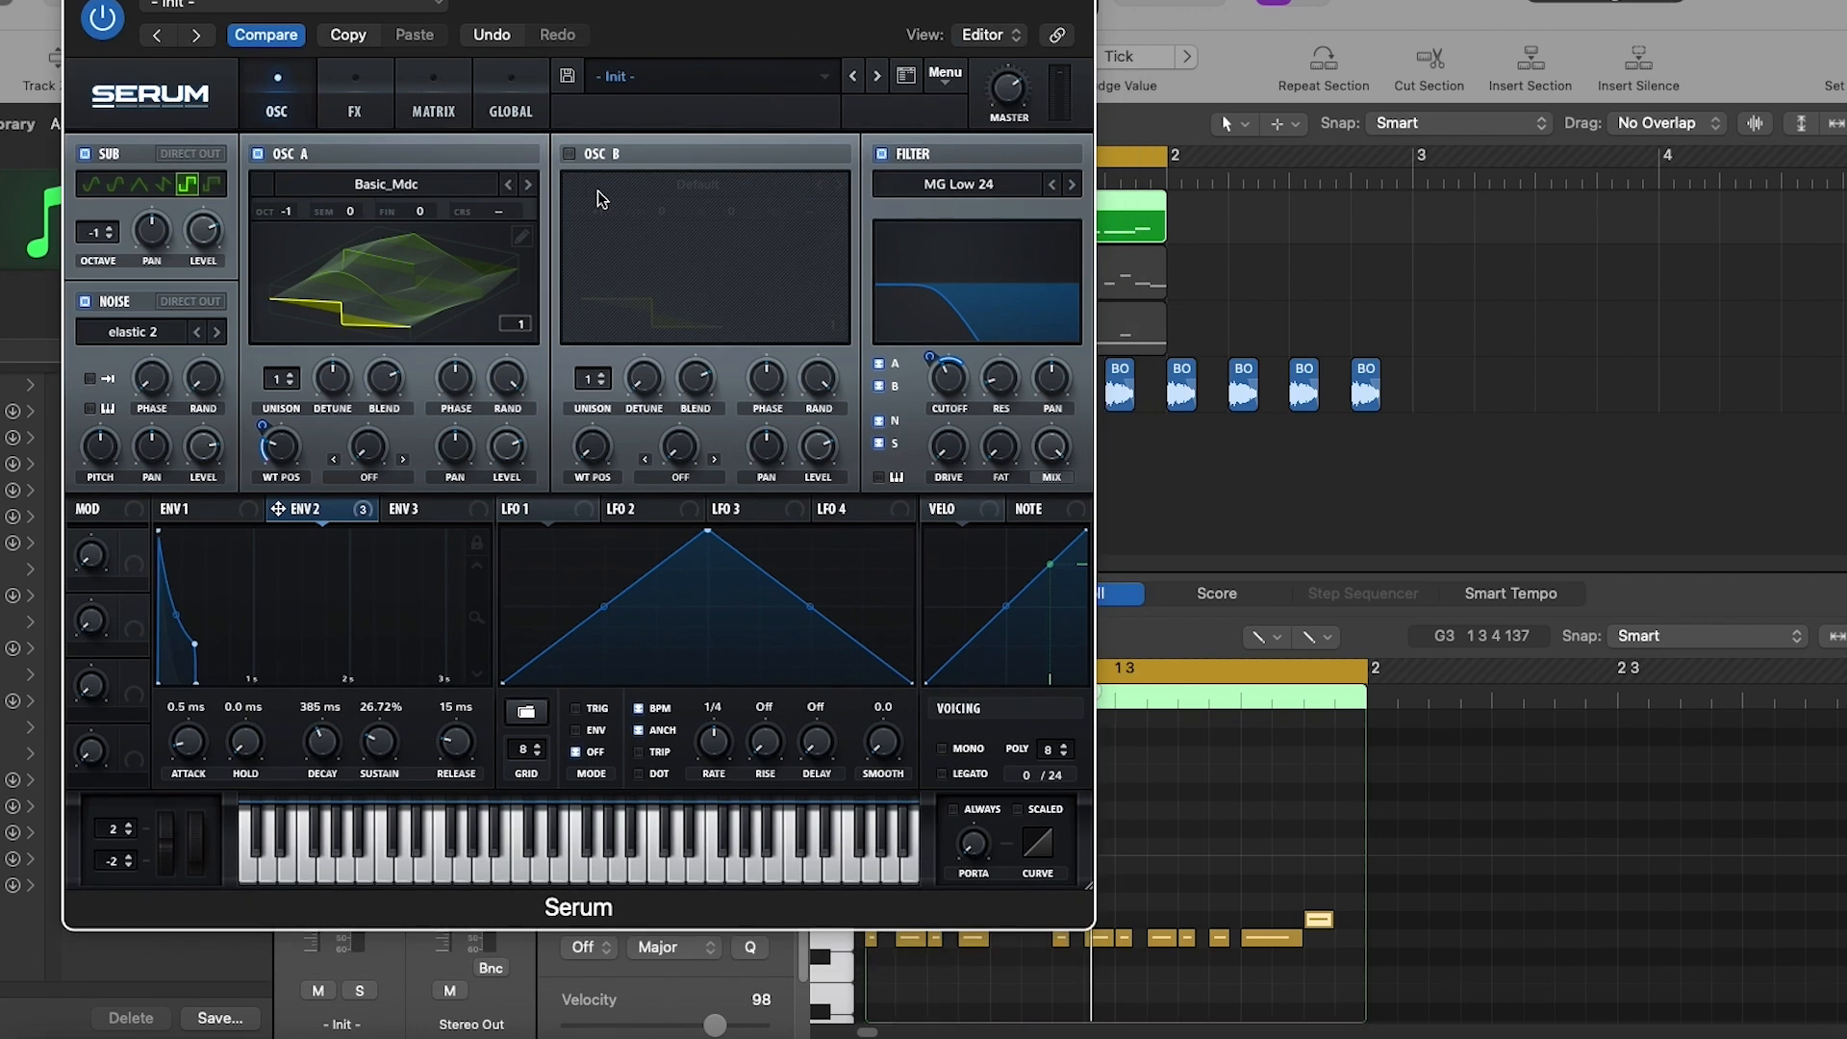
click(568, 154)
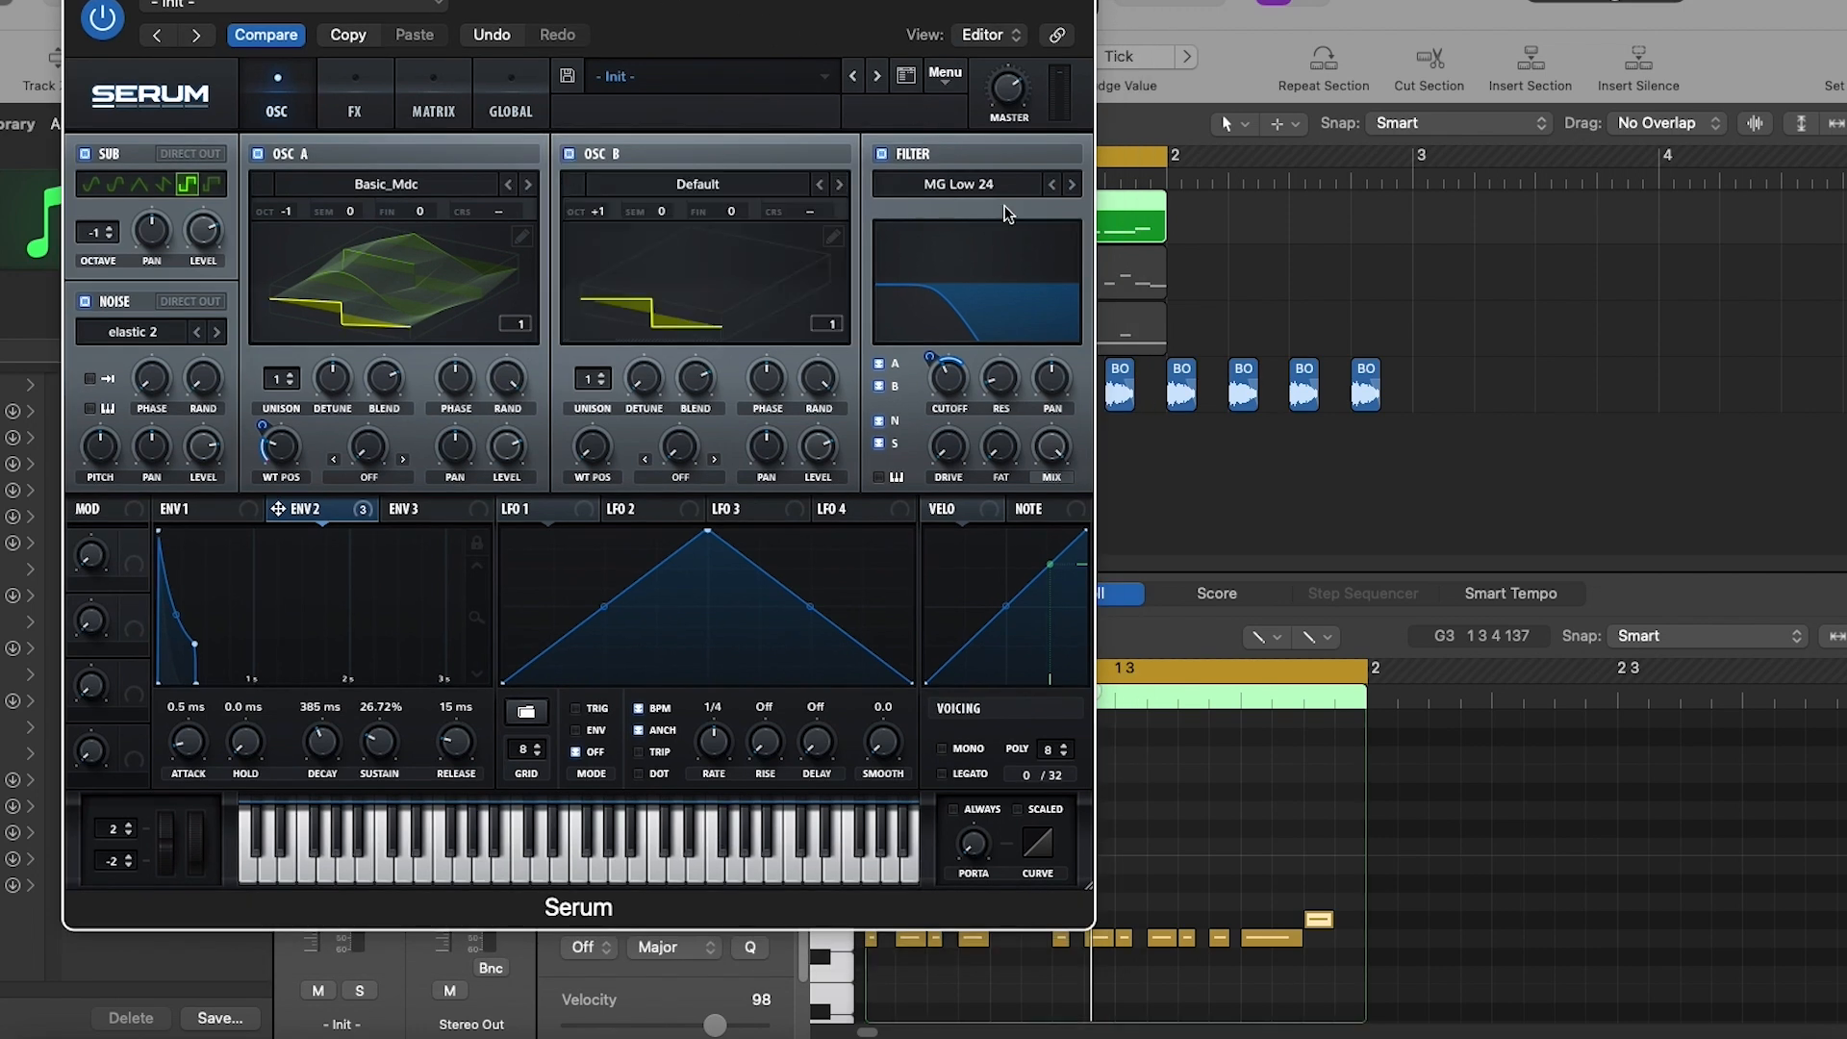
click(944, 73)
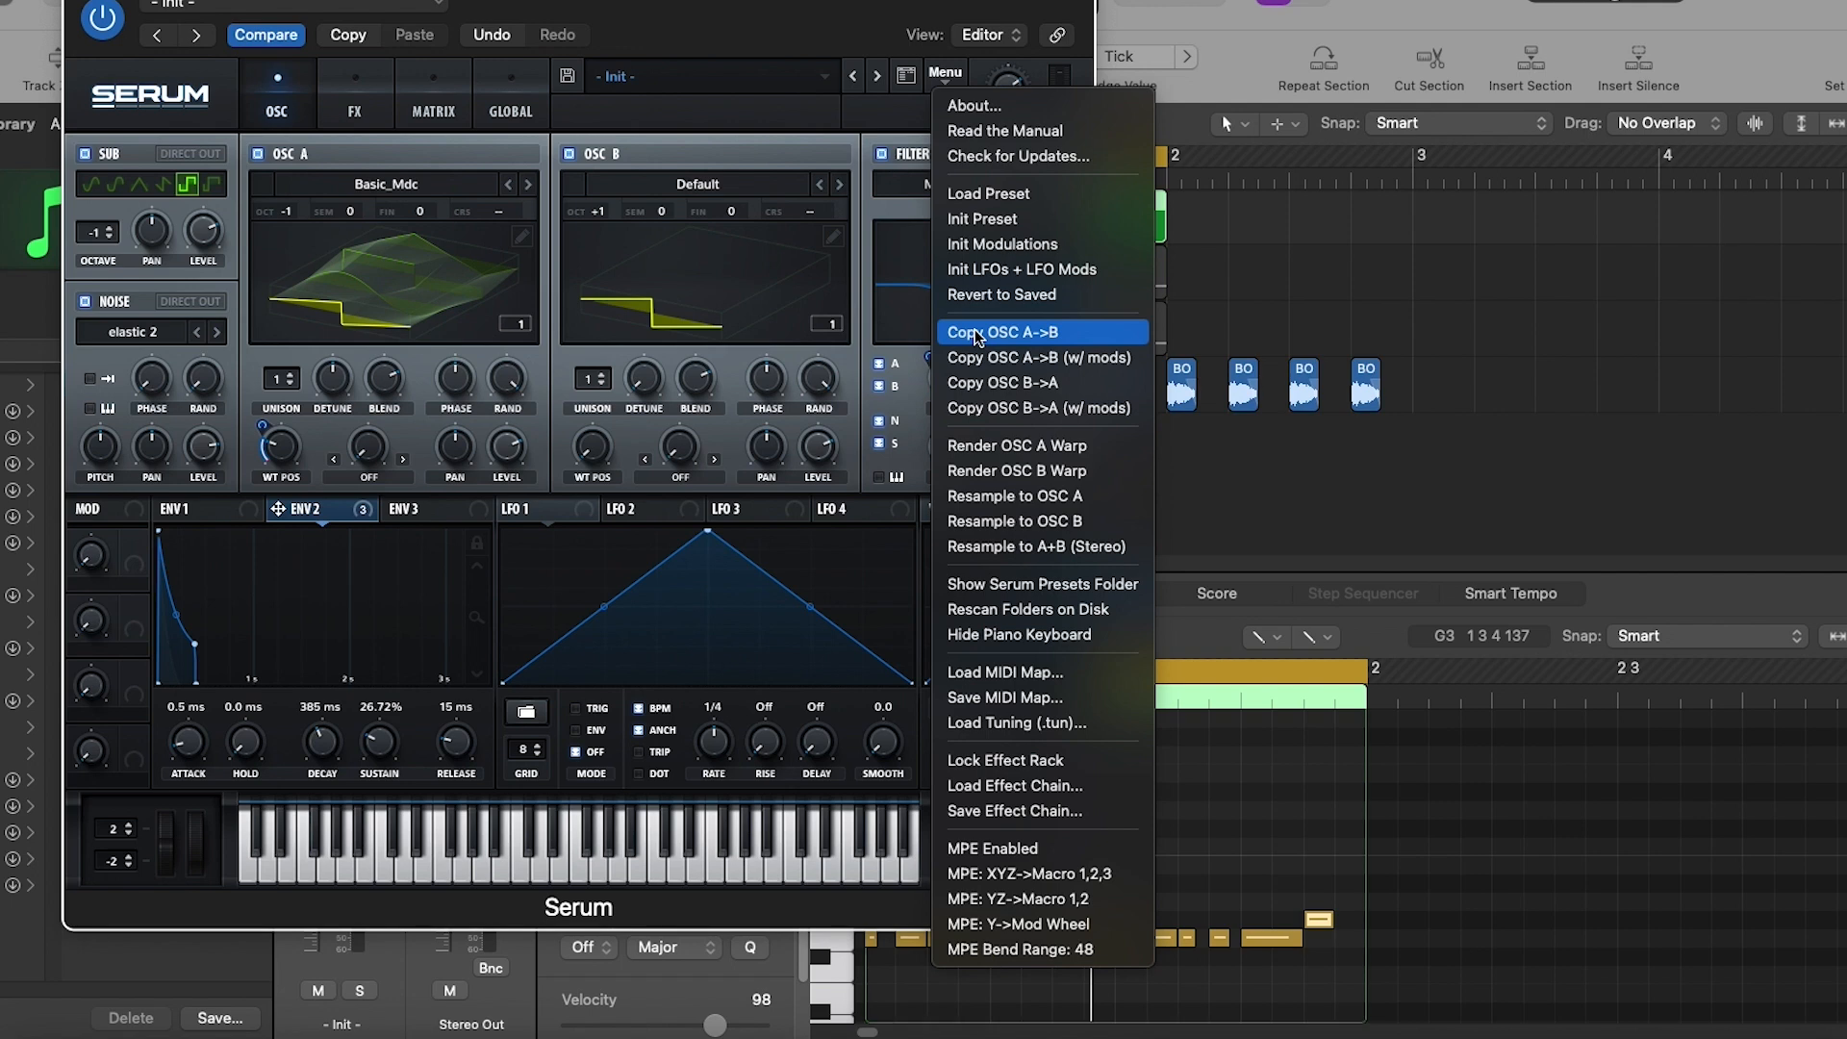
click(974, 331)
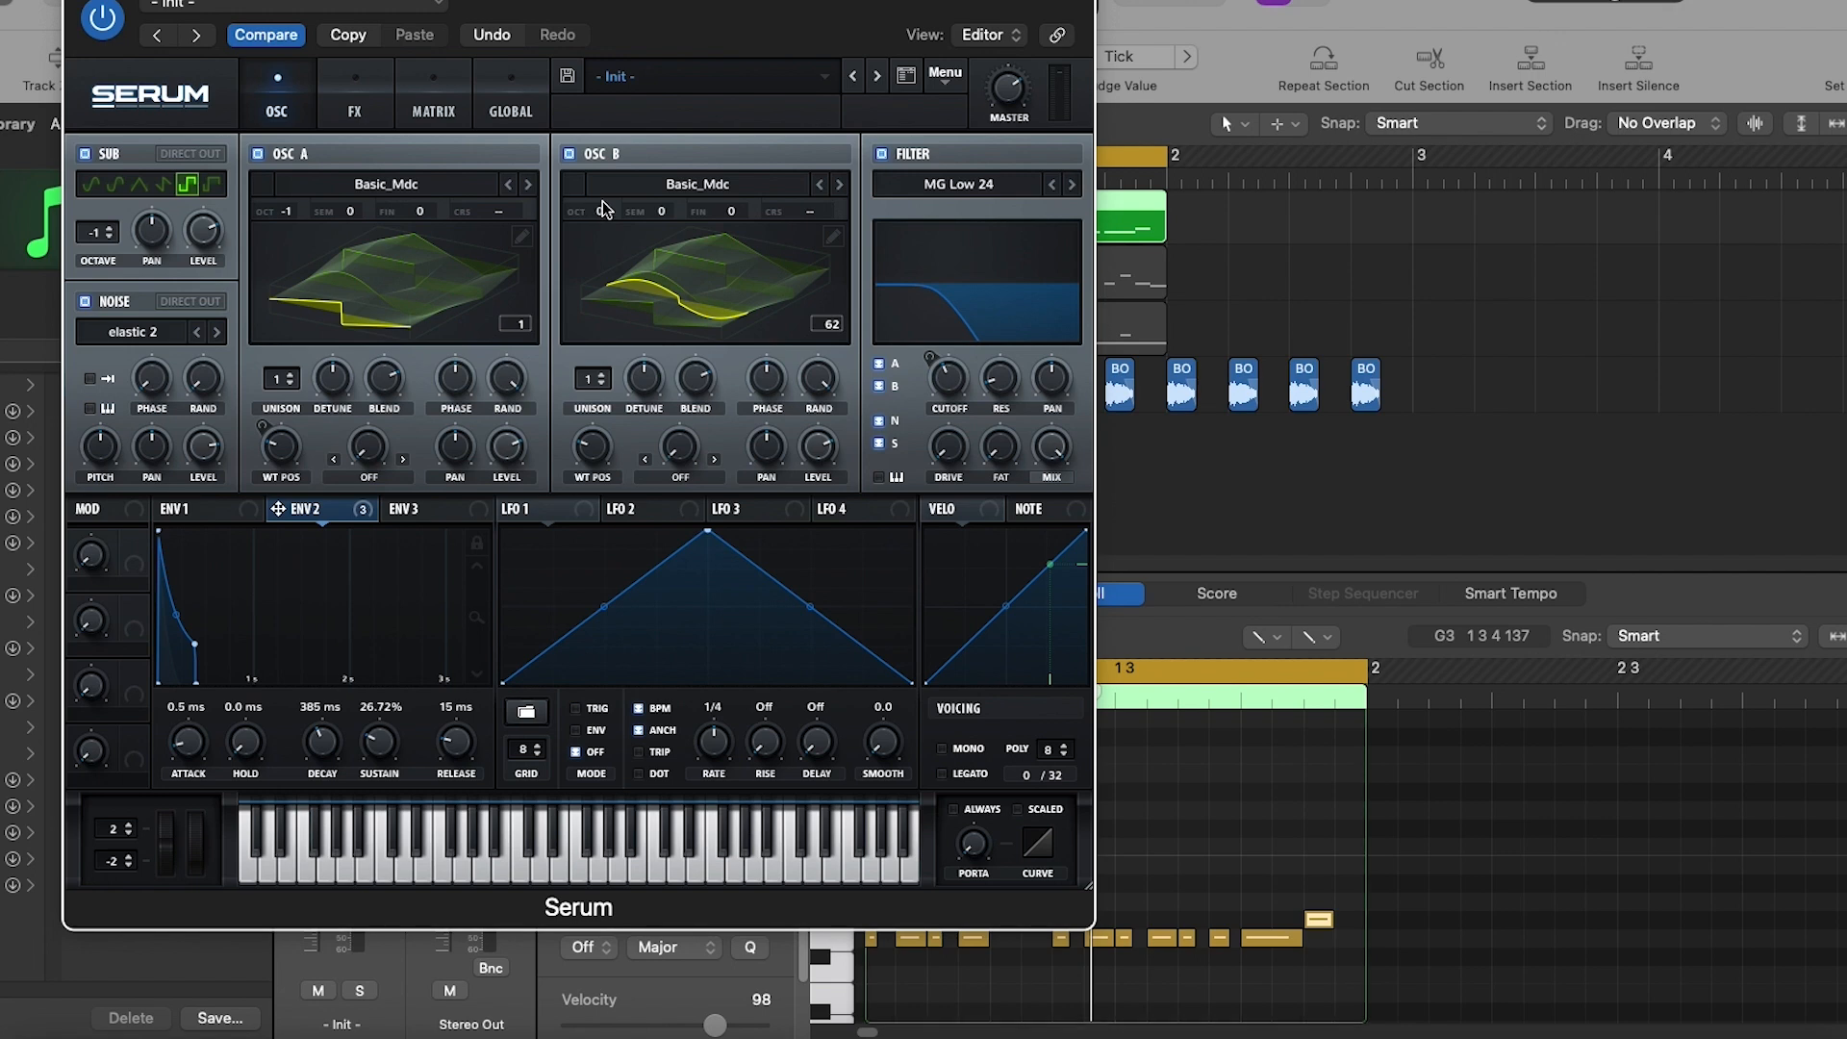
- Set oscillator B to 2 unison voices with less detune and raise its octave to +1
click(601, 378)
drag(648, 381, 649, 394)
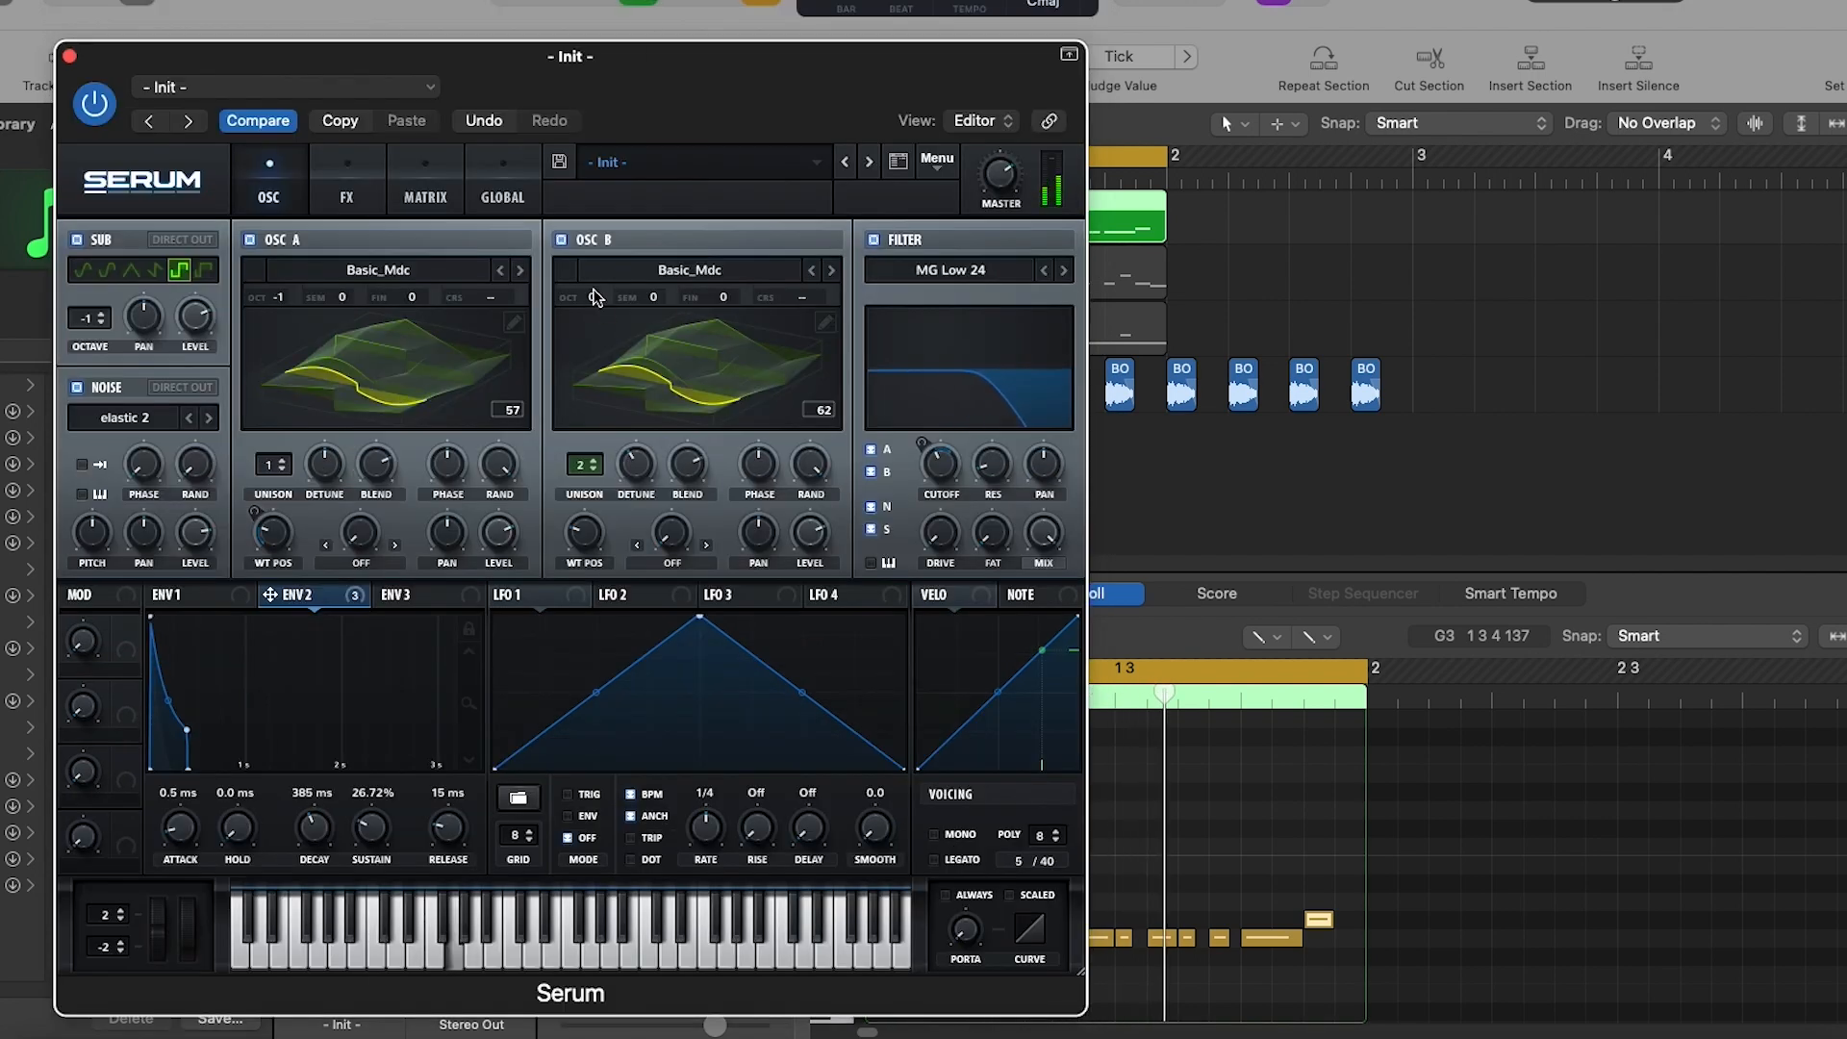
drag(597, 295, 598, 246)
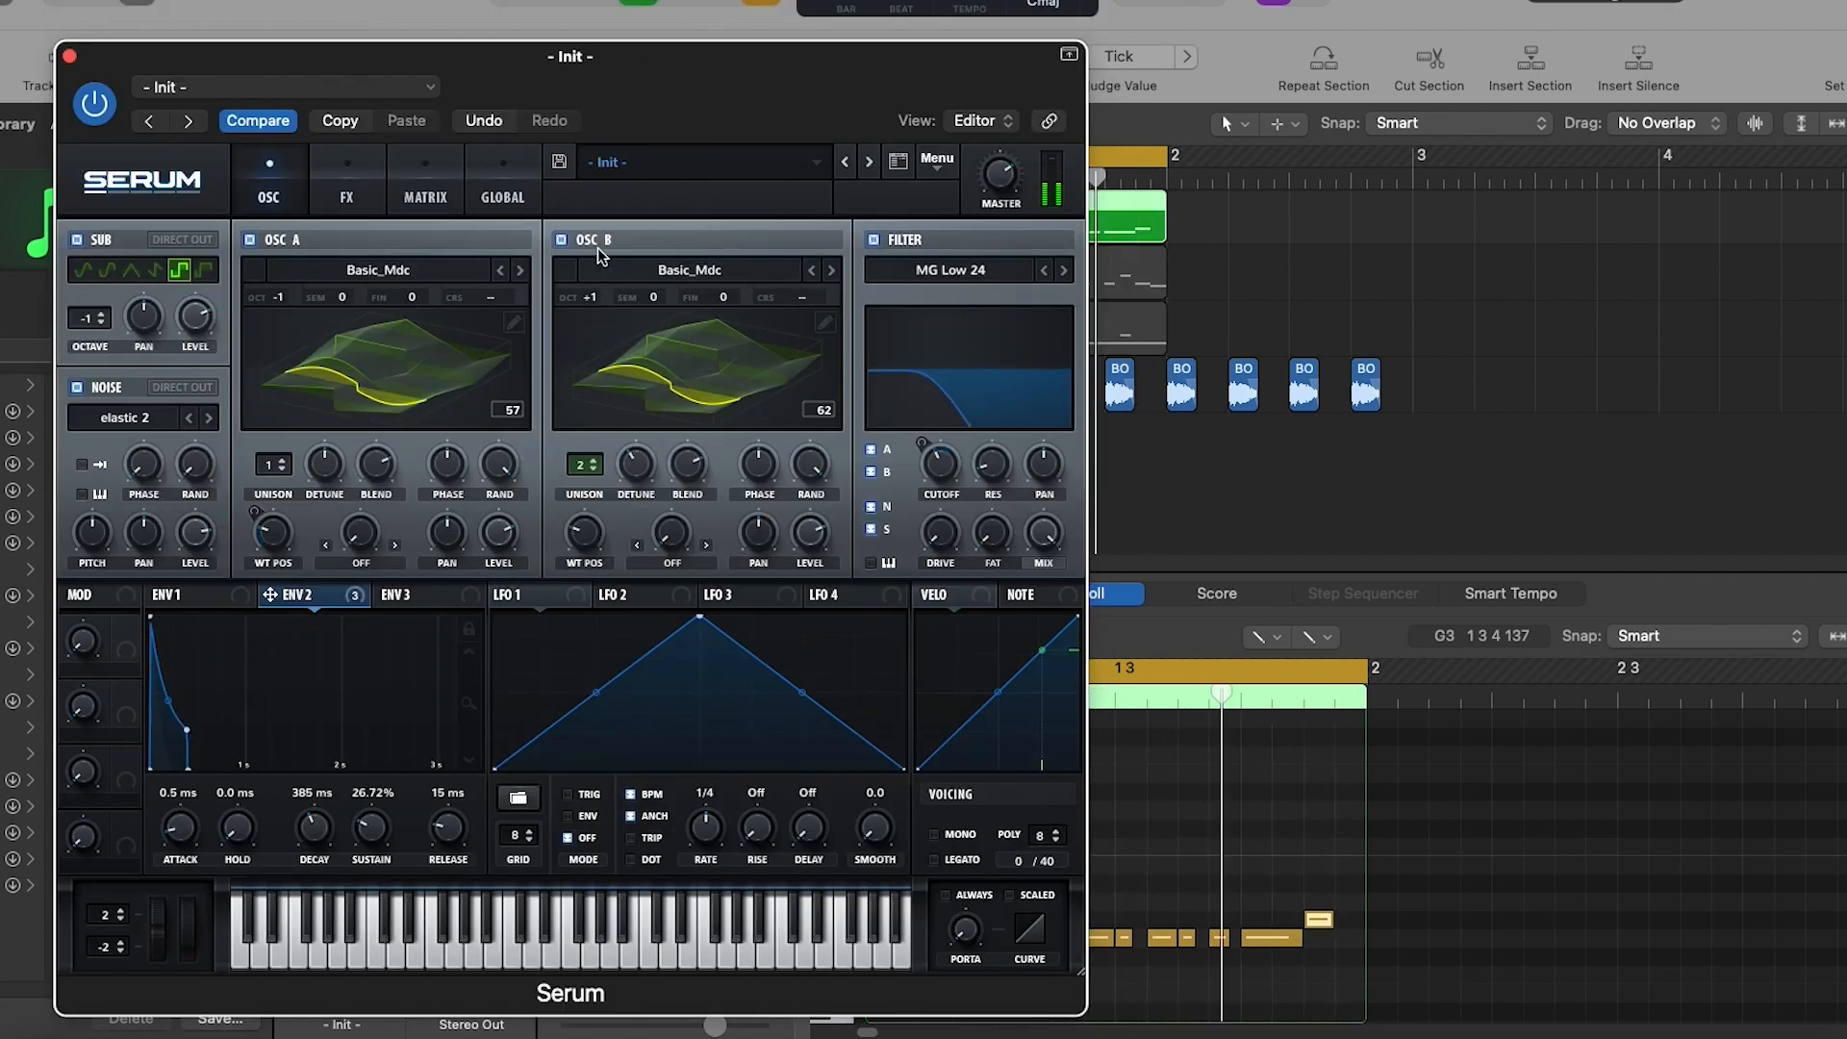
click(584, 16)
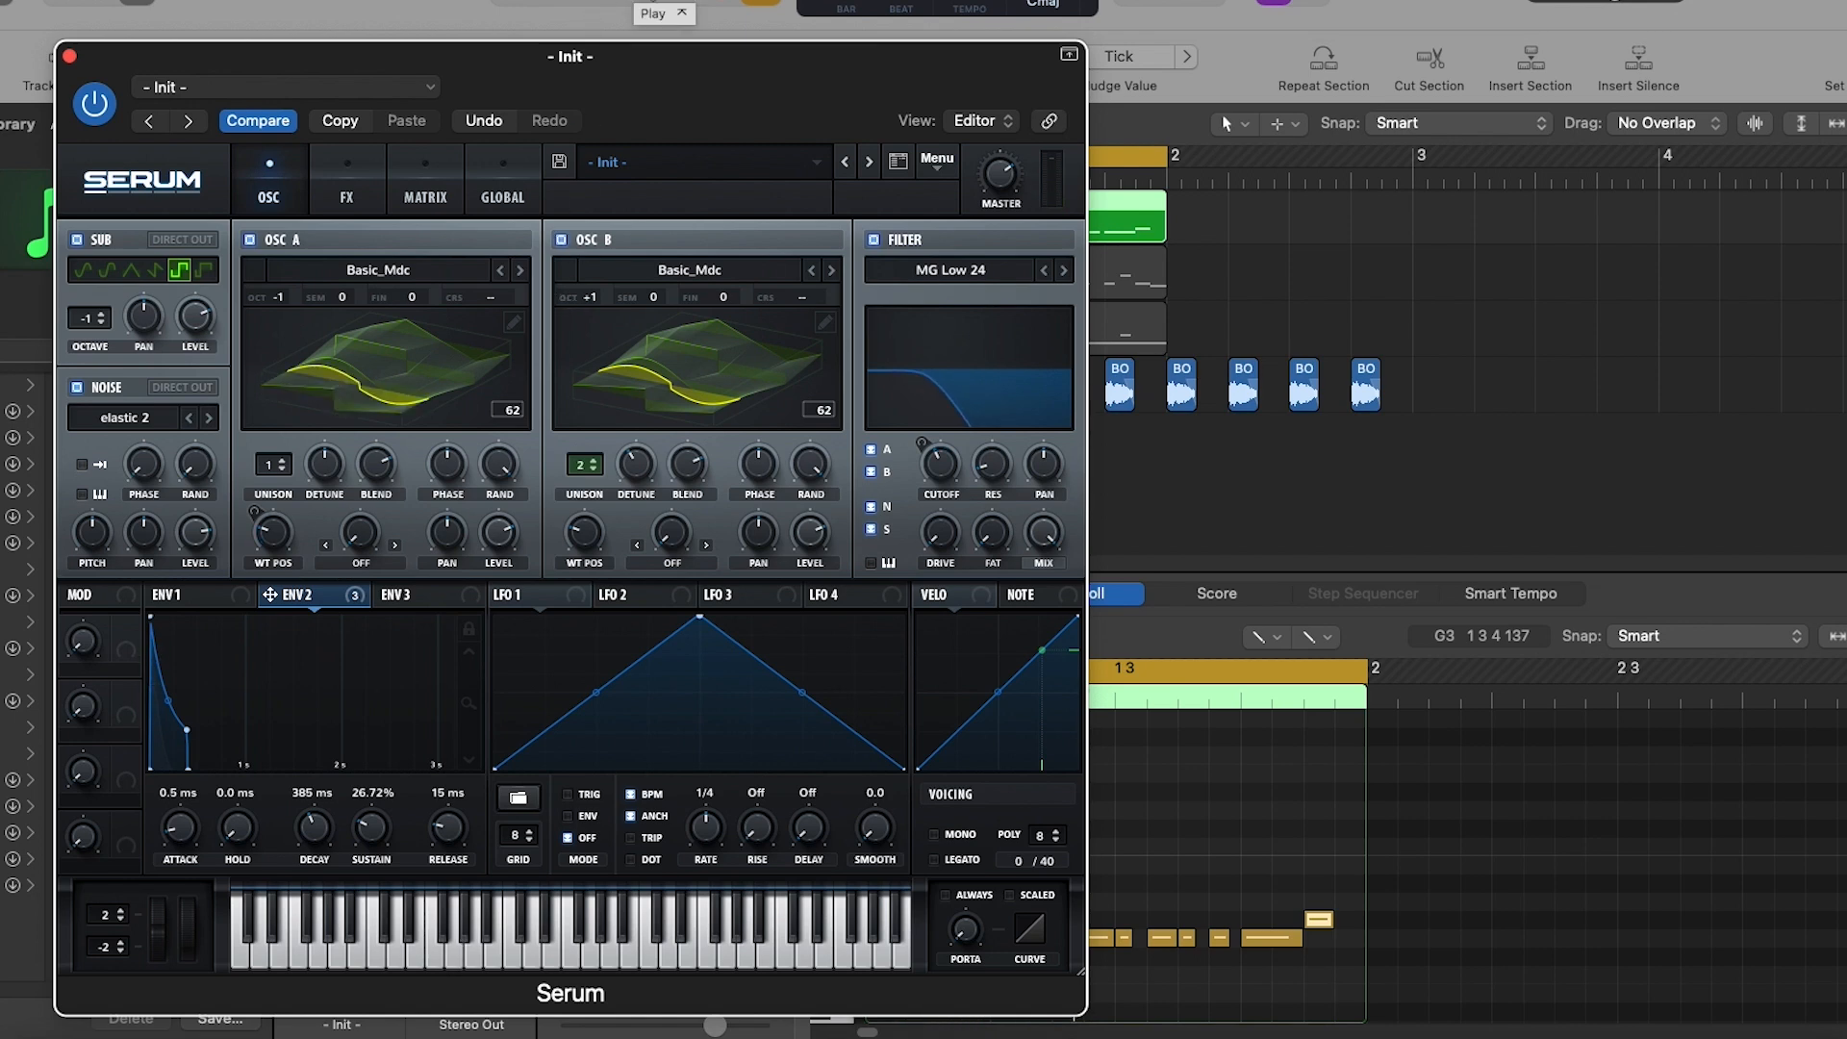
- Raise oscillator B's wavetable position to frame 167 while the bass pattern plays
click(638, 5)
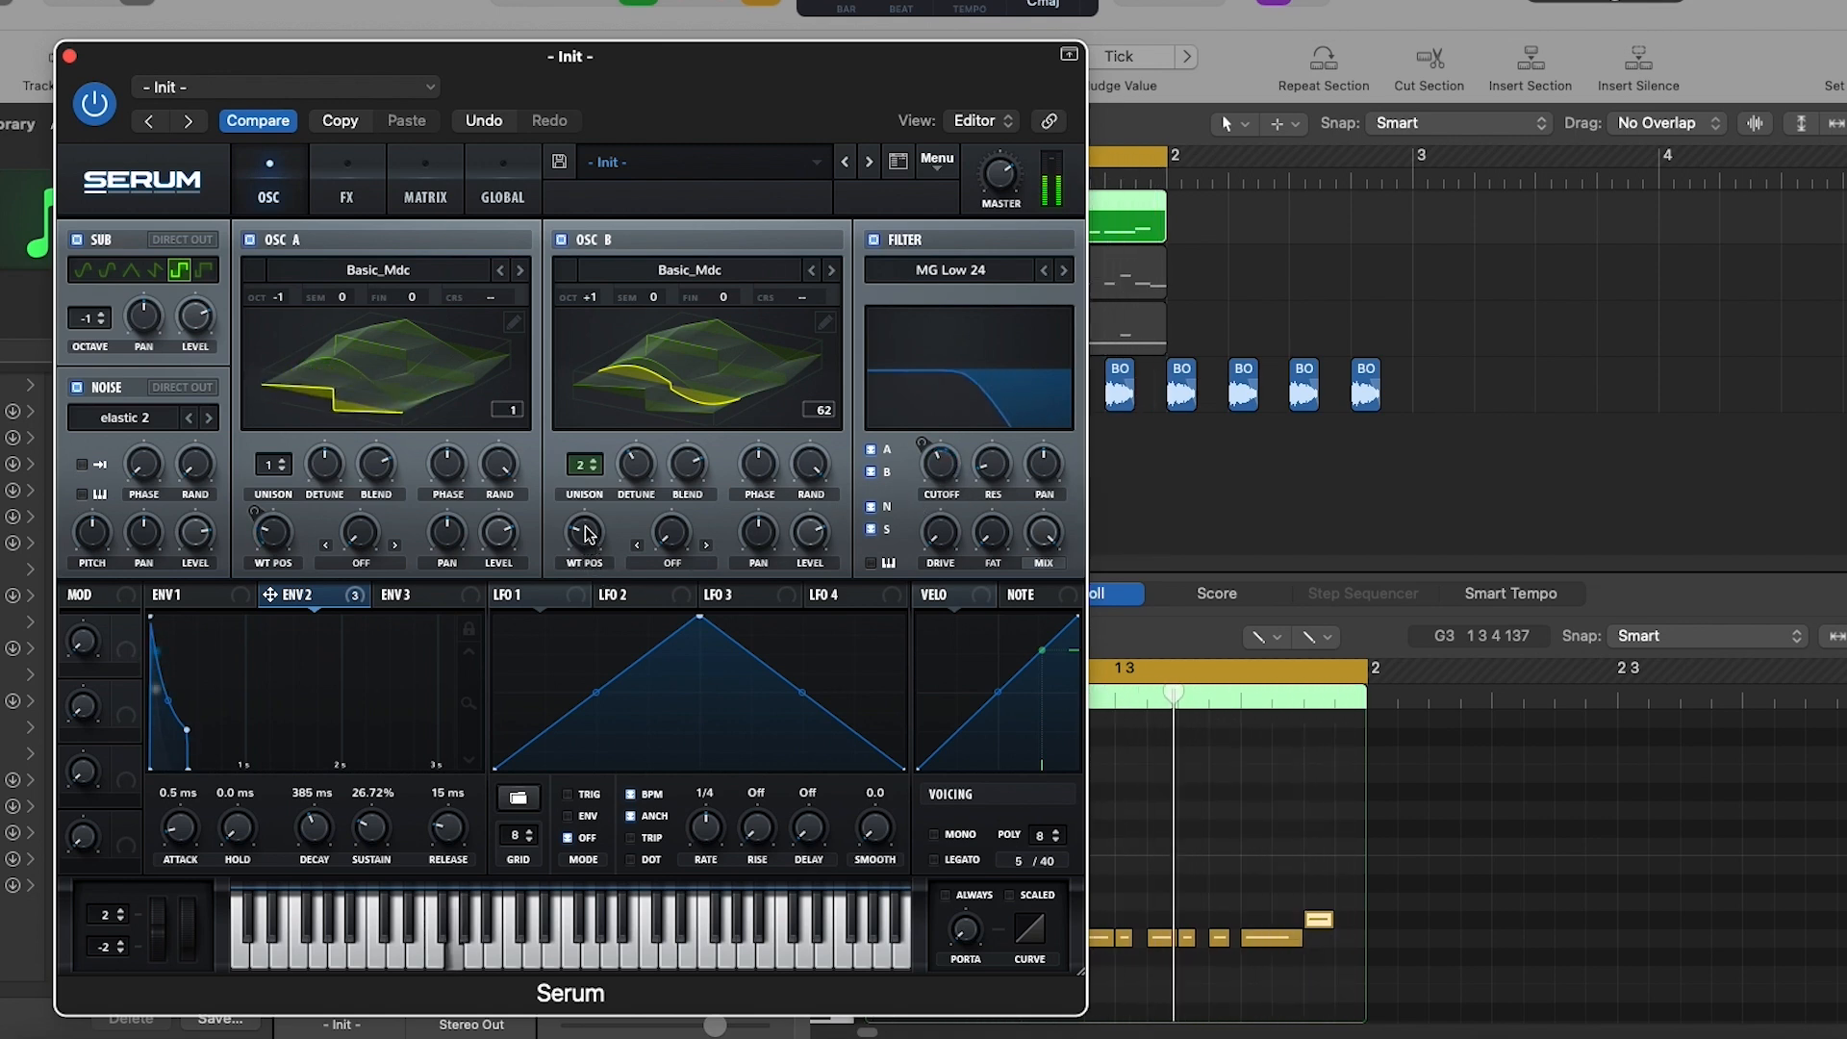
drag(590, 546, 603, 442)
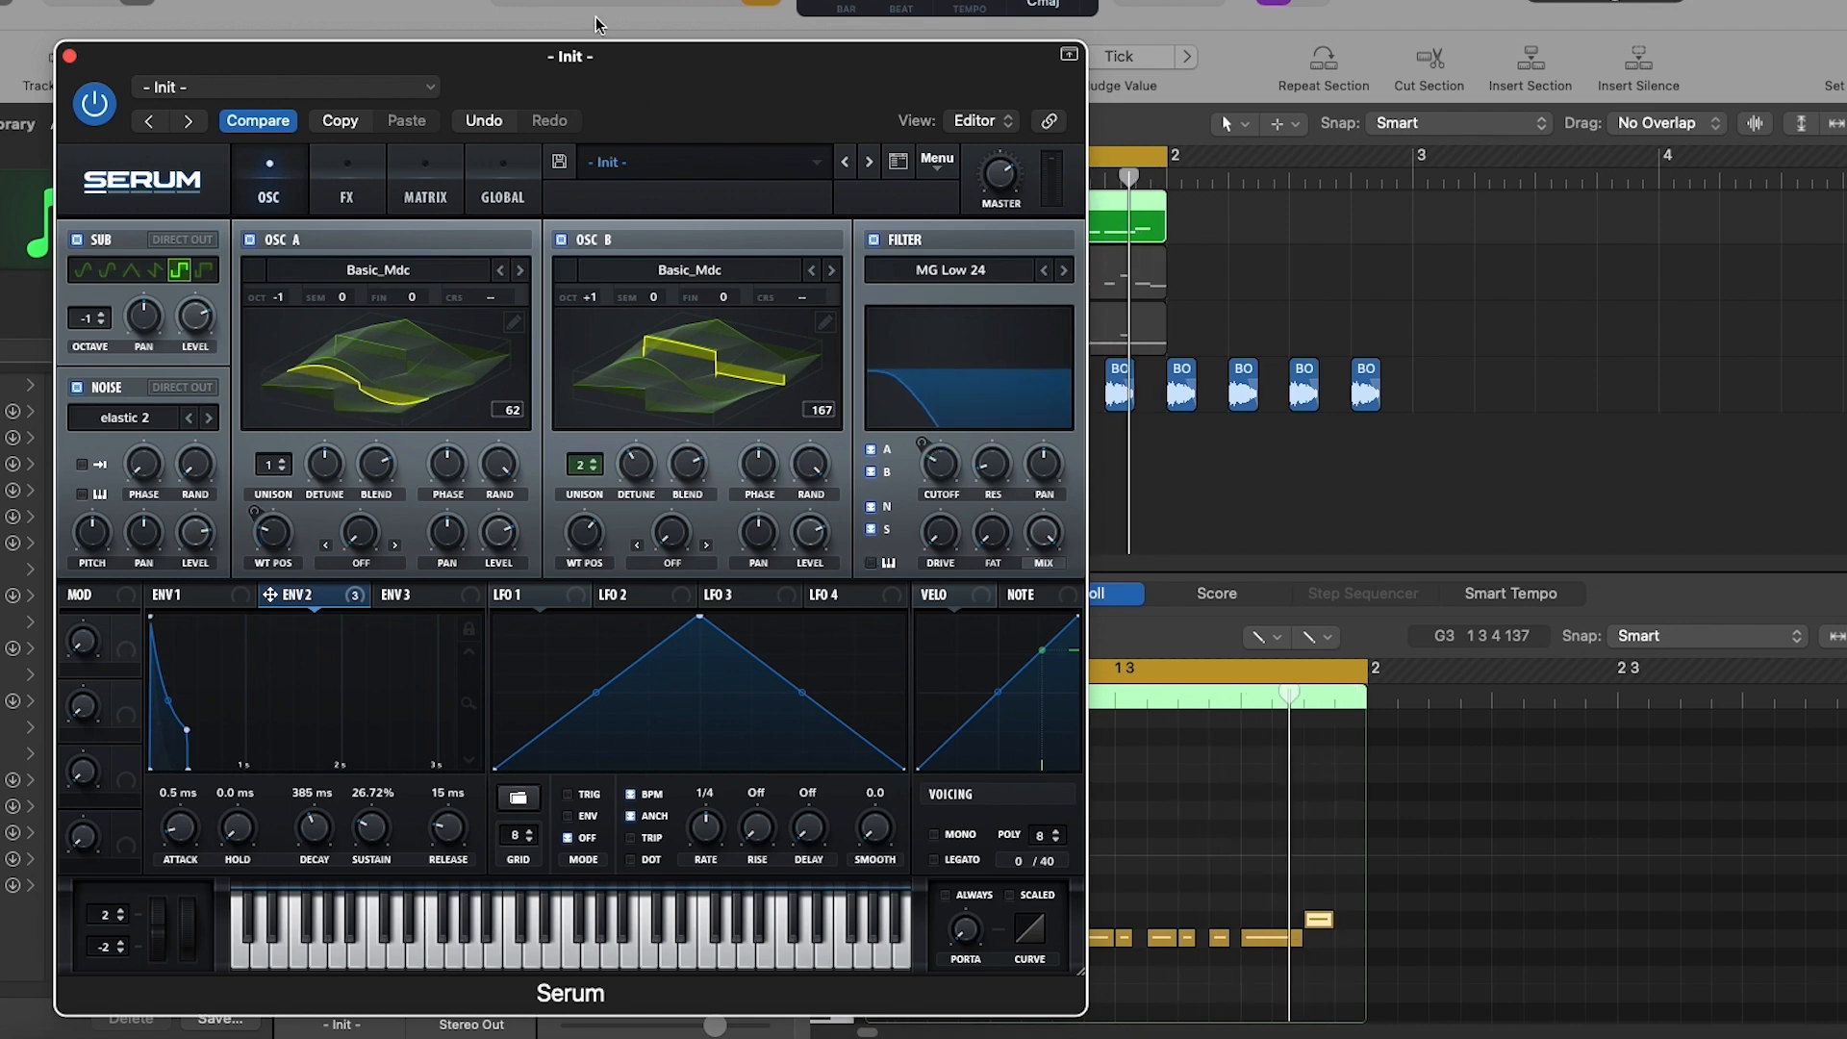
click(643, 2)
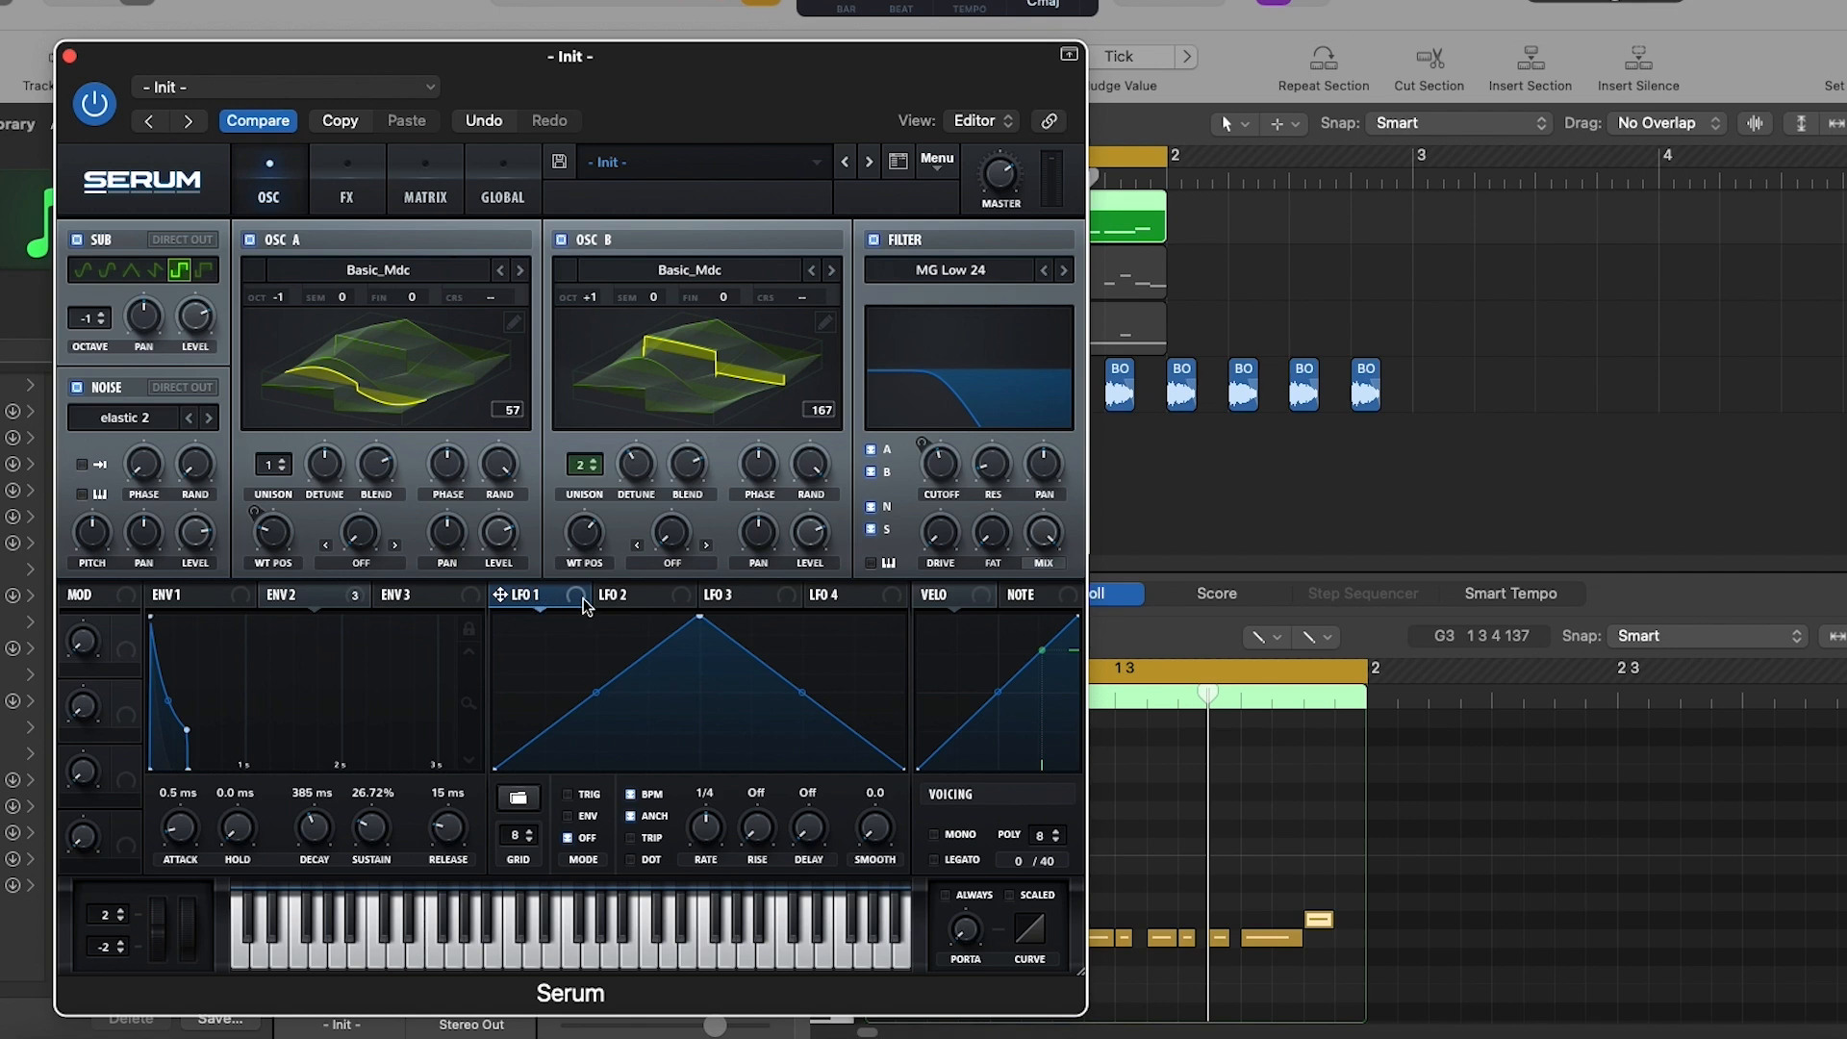
- Assign LFO 1 to the filter cutoff, turn off its BPM sync, and set its rate to 0.02 Hz
drag(579, 594, 929, 486)
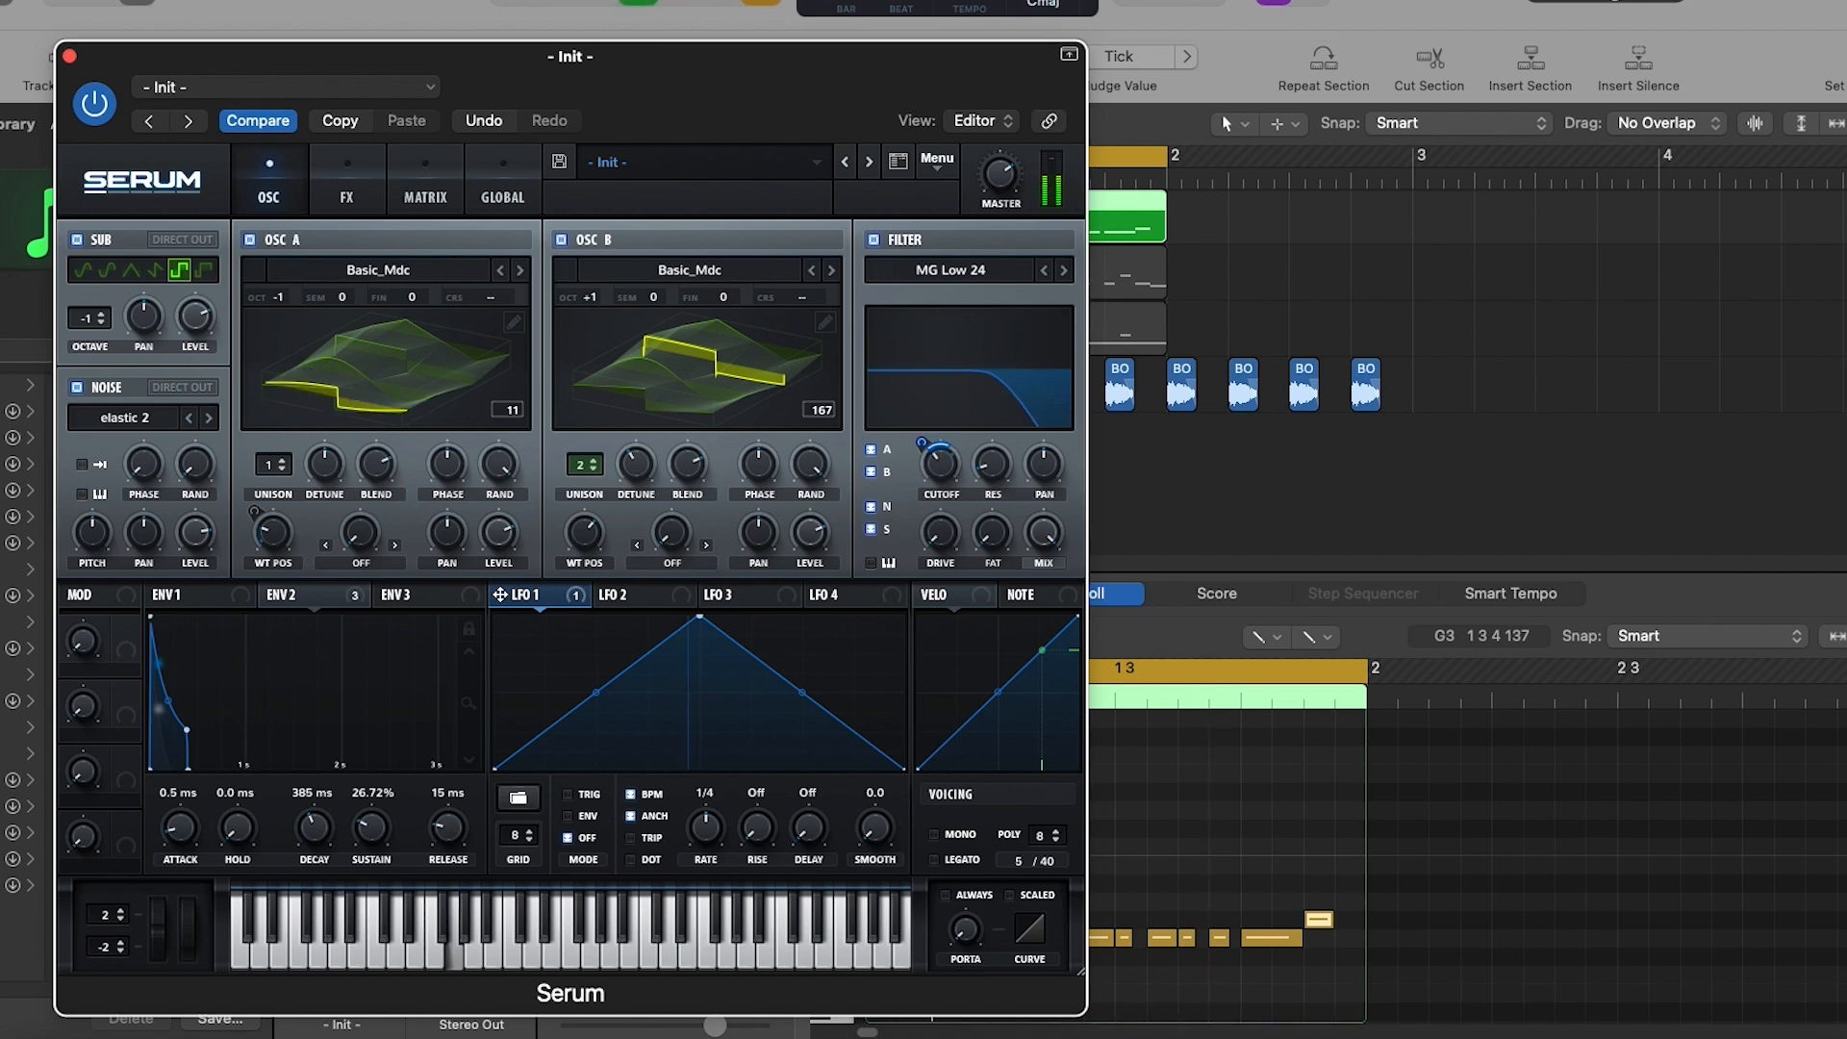
key(space)
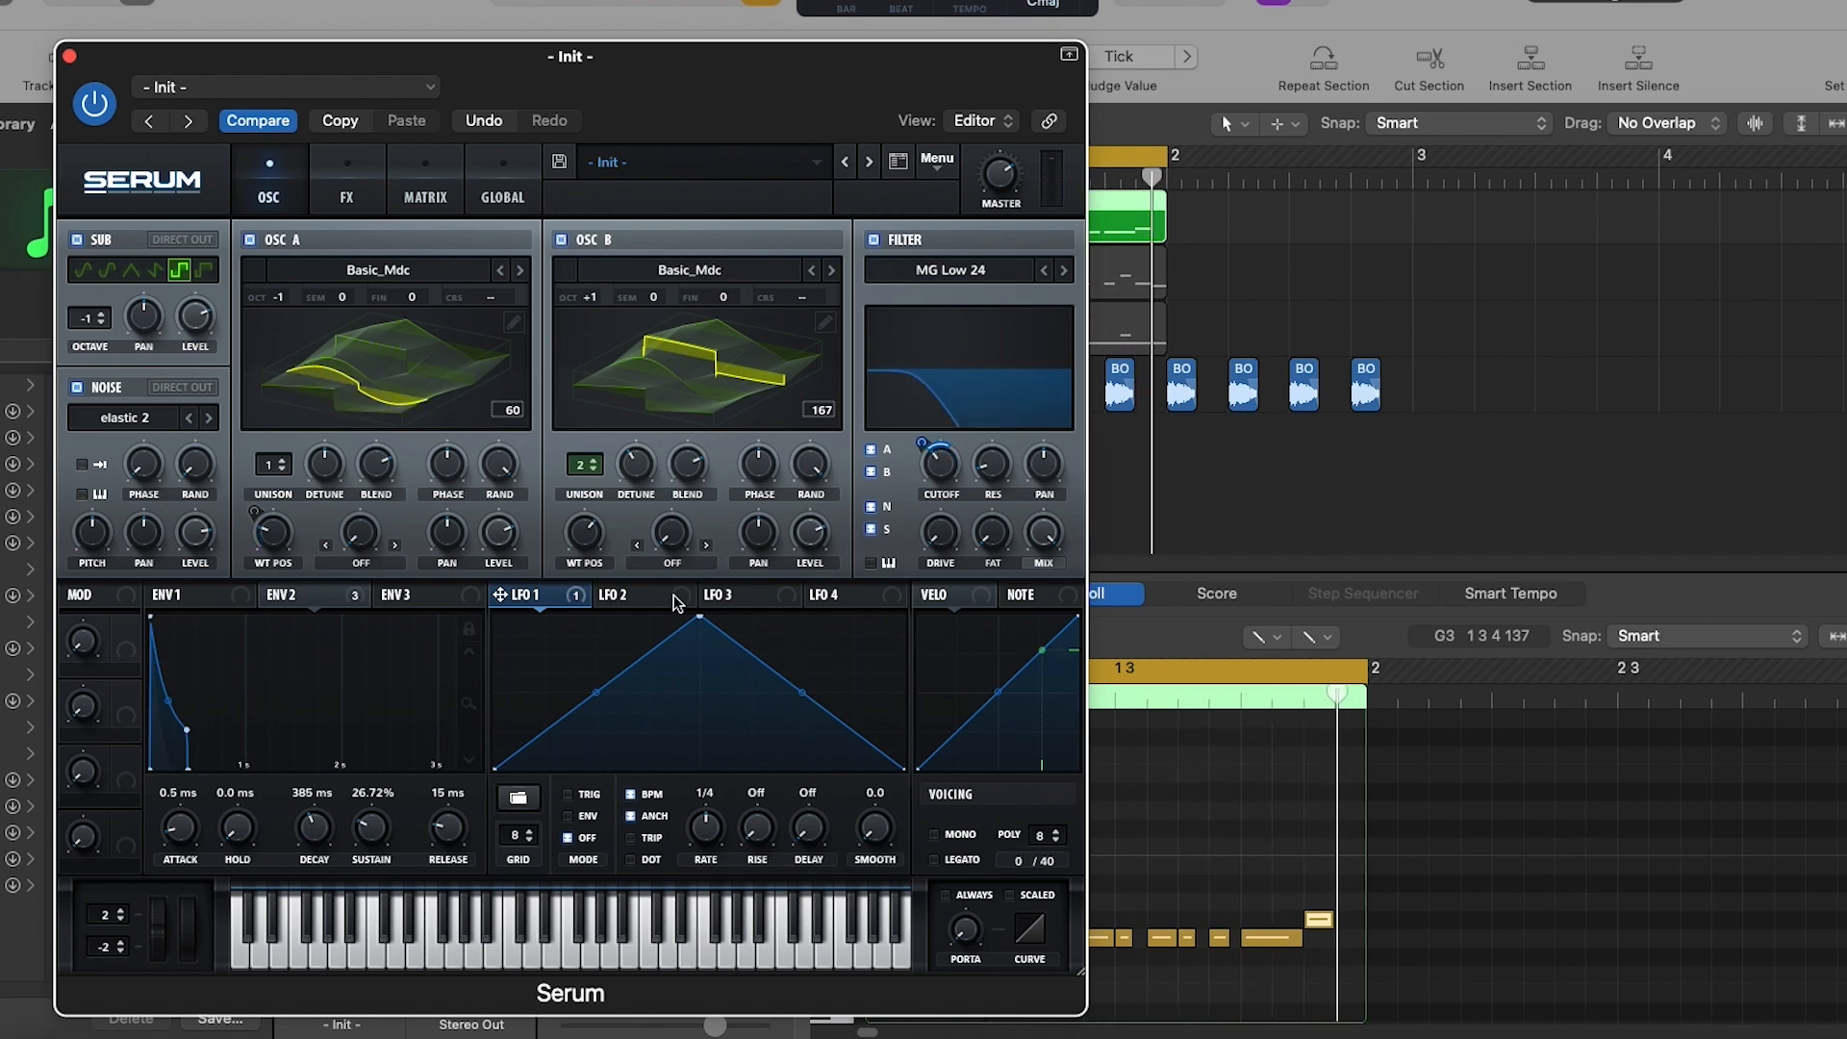
click(631, 794)
key(space)
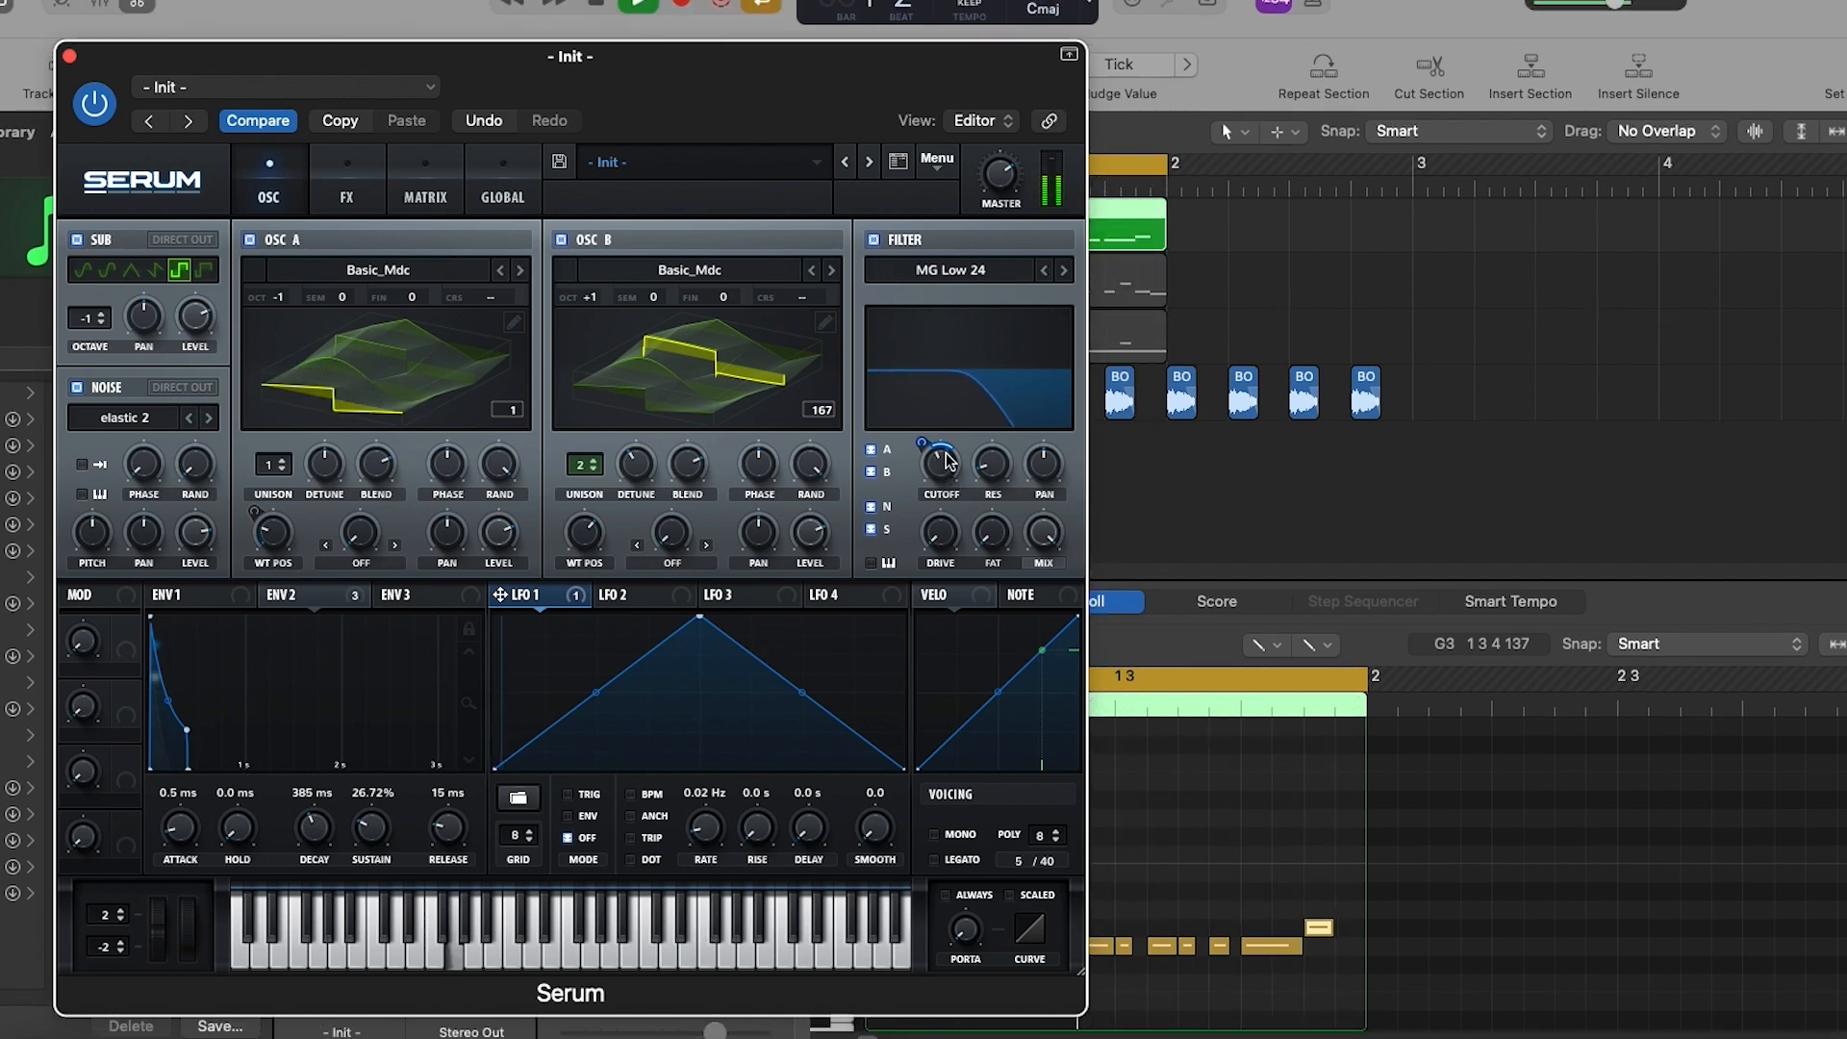
- Switch the voicing to mono and play back the bass pattern
key(space)
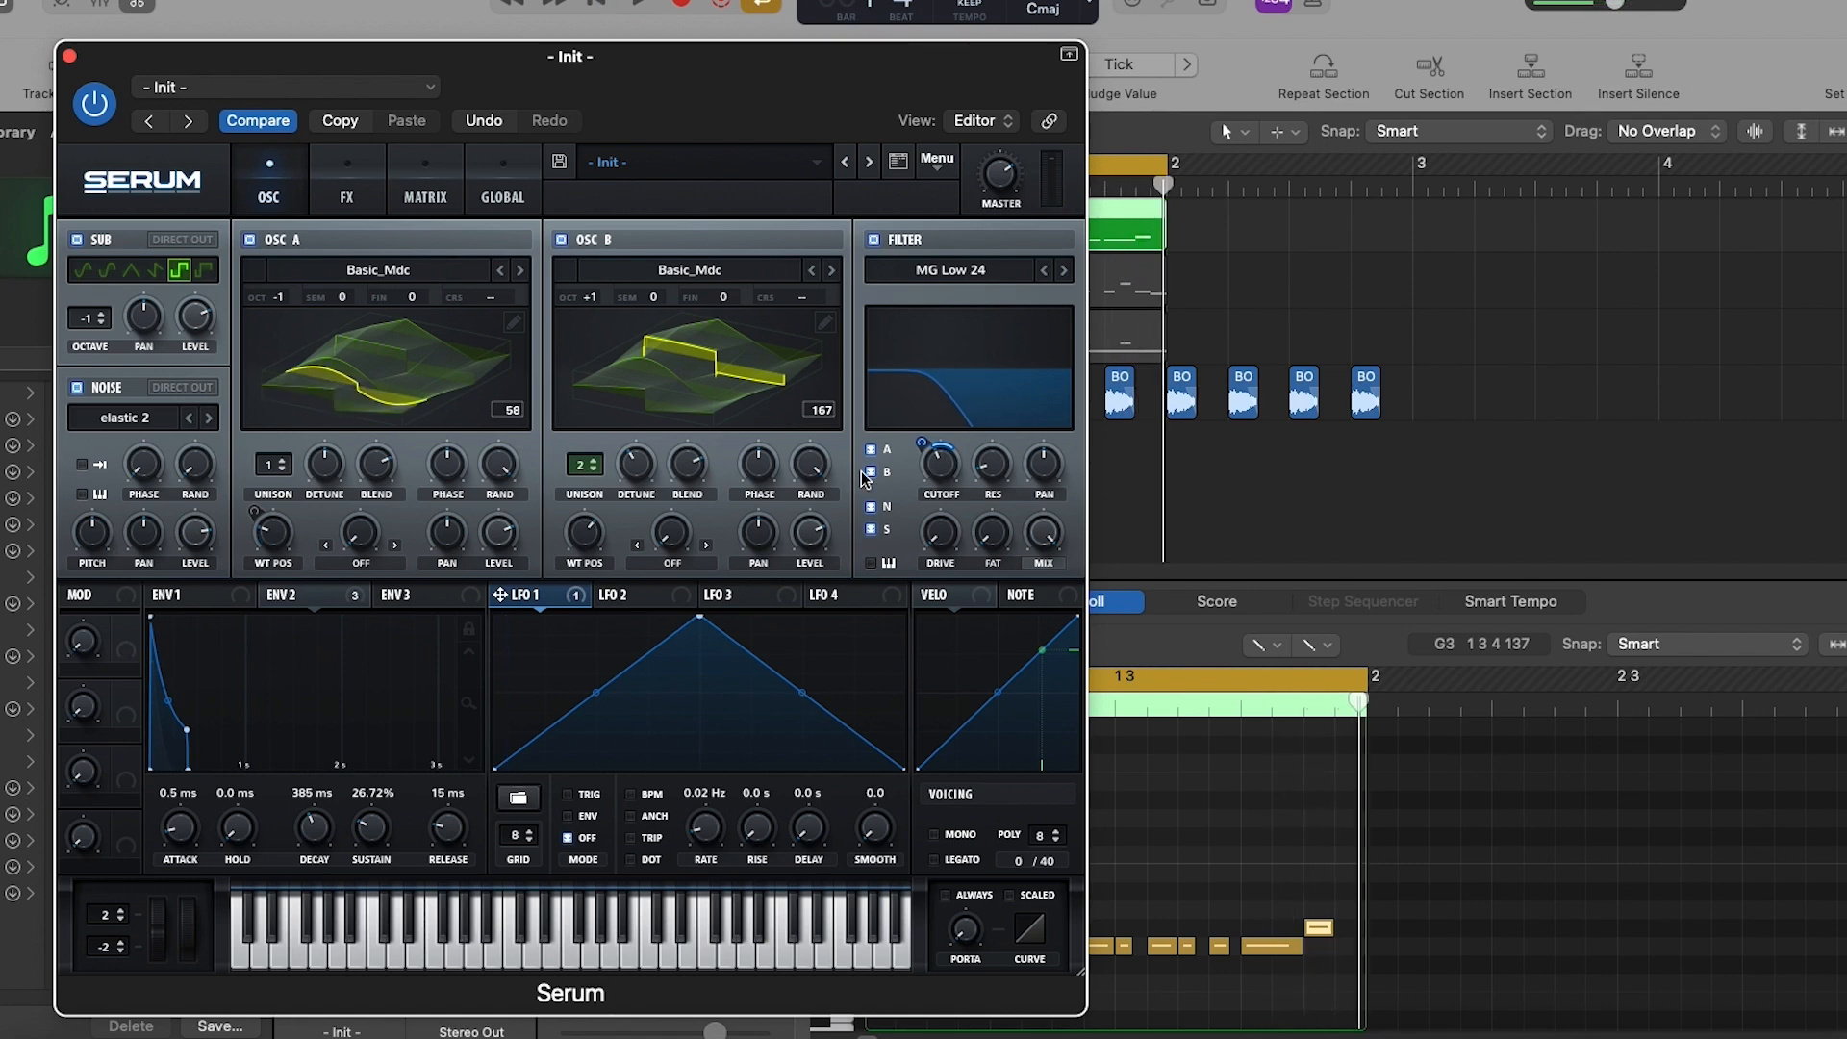
click(933, 835)
key(space)
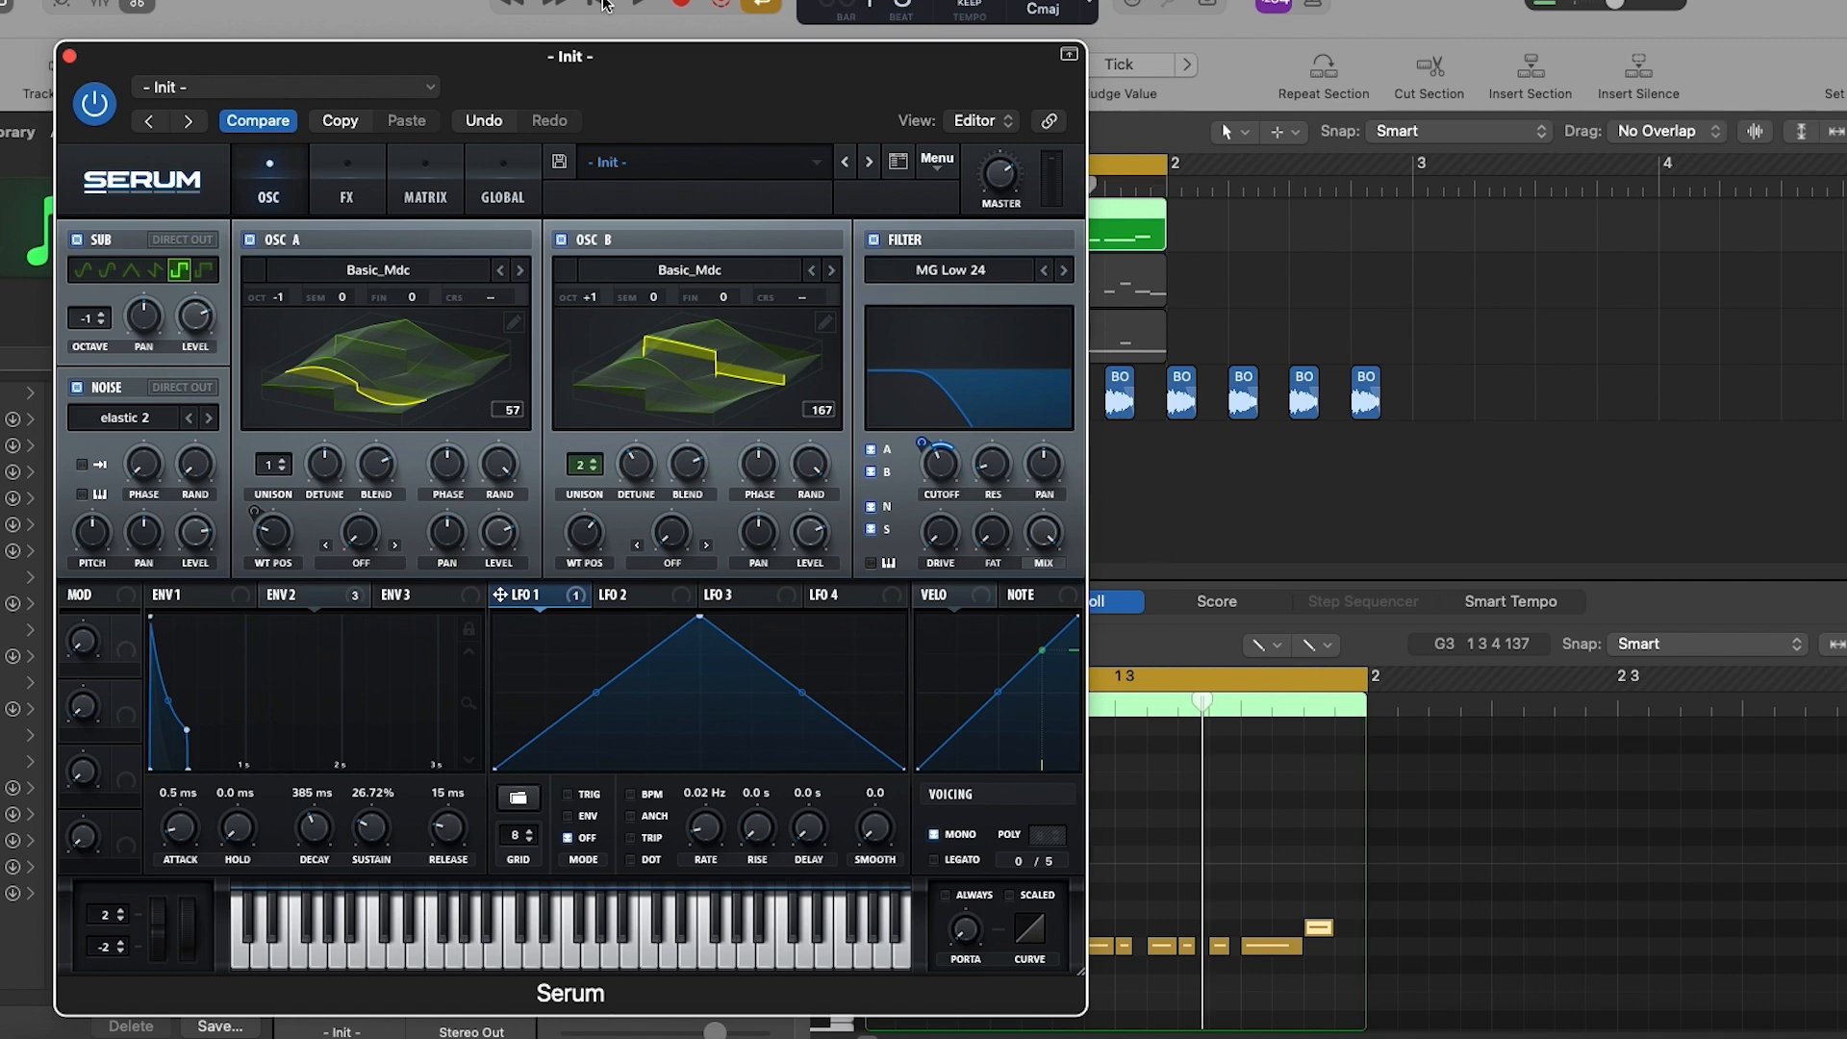
- Try a chorus effect at the end of the effects chain, then switch it off
click(348, 195)
click(84, 382)
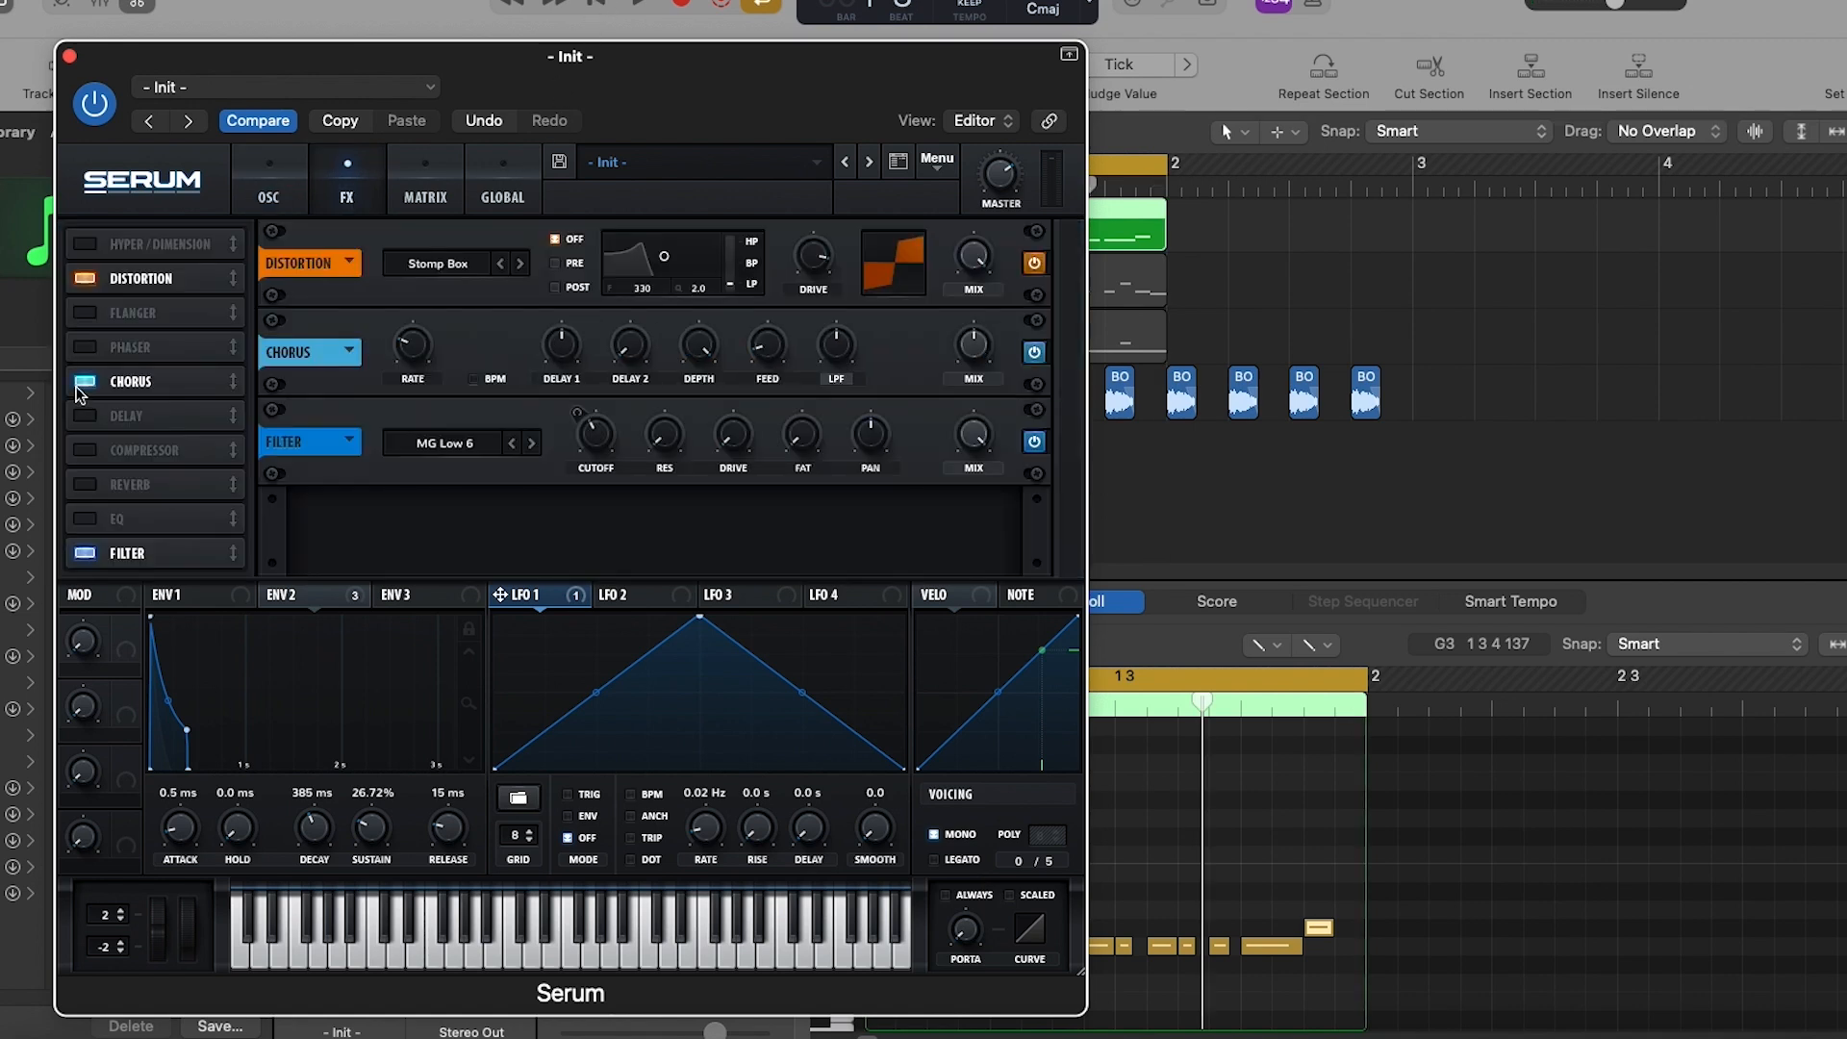
drag(177, 387, 164, 565)
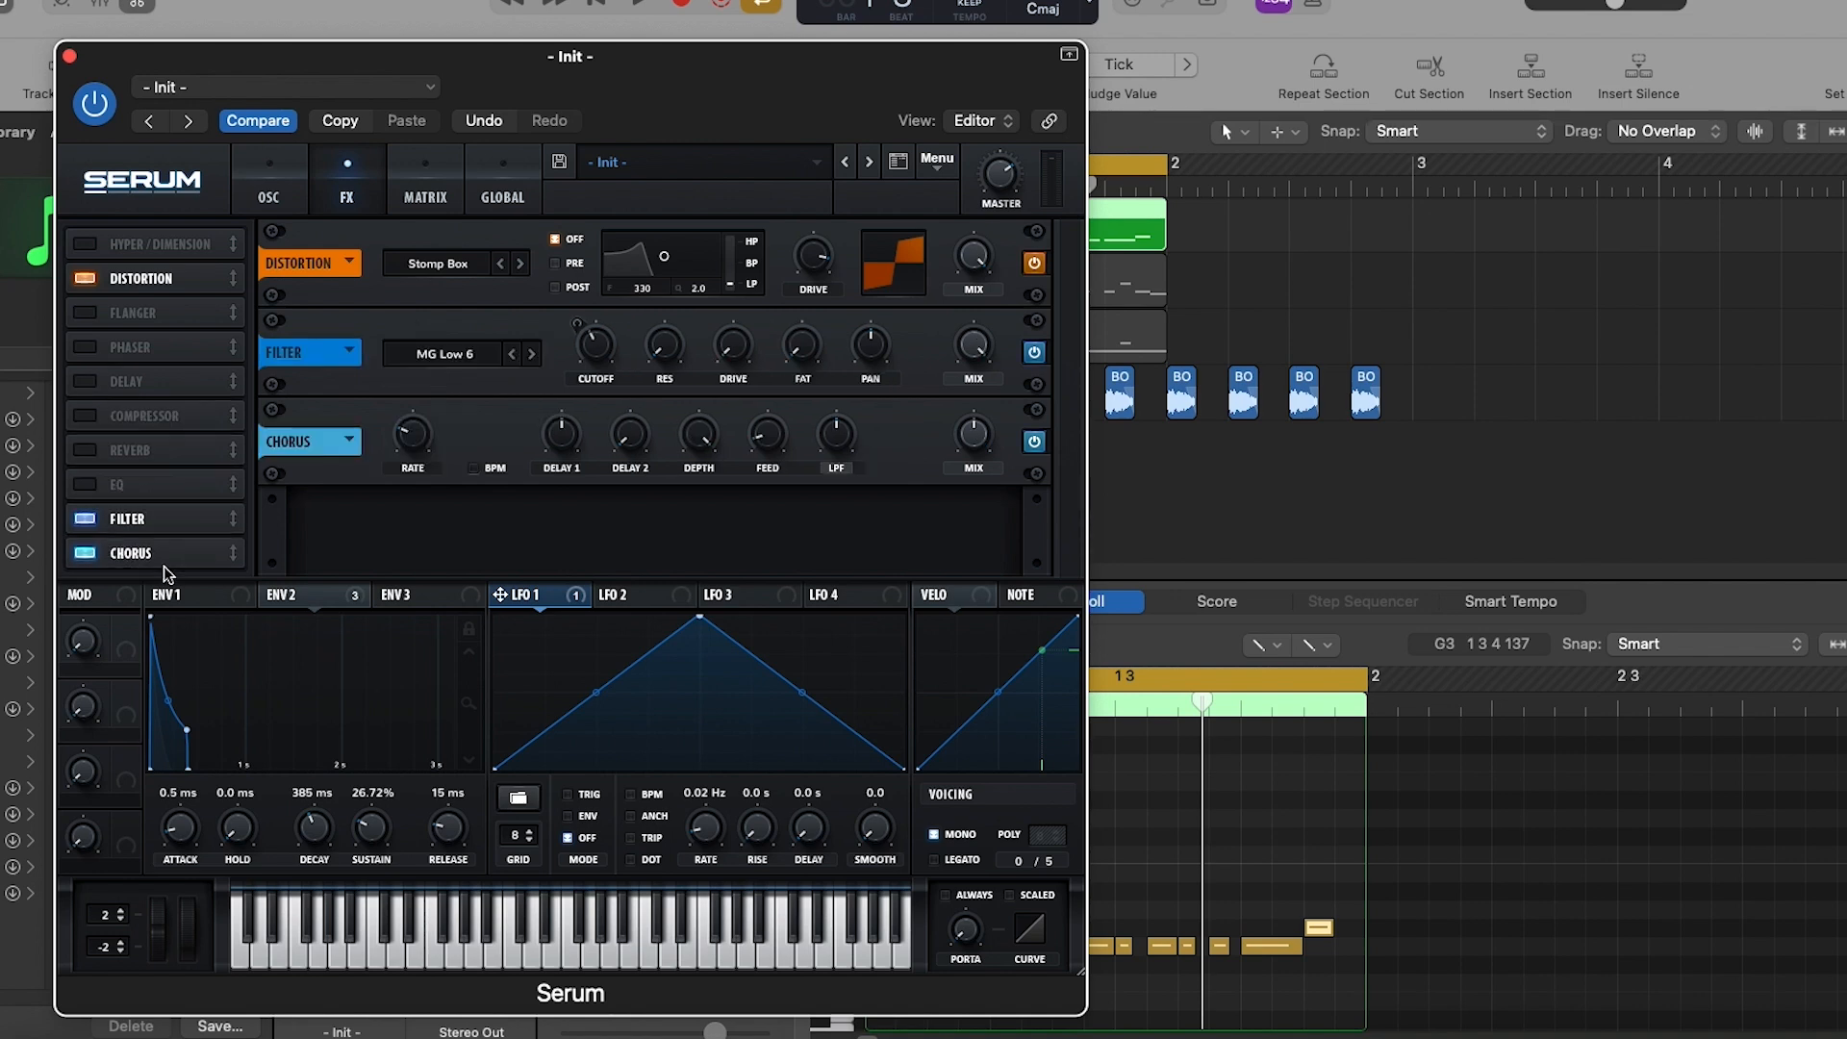
key(space)
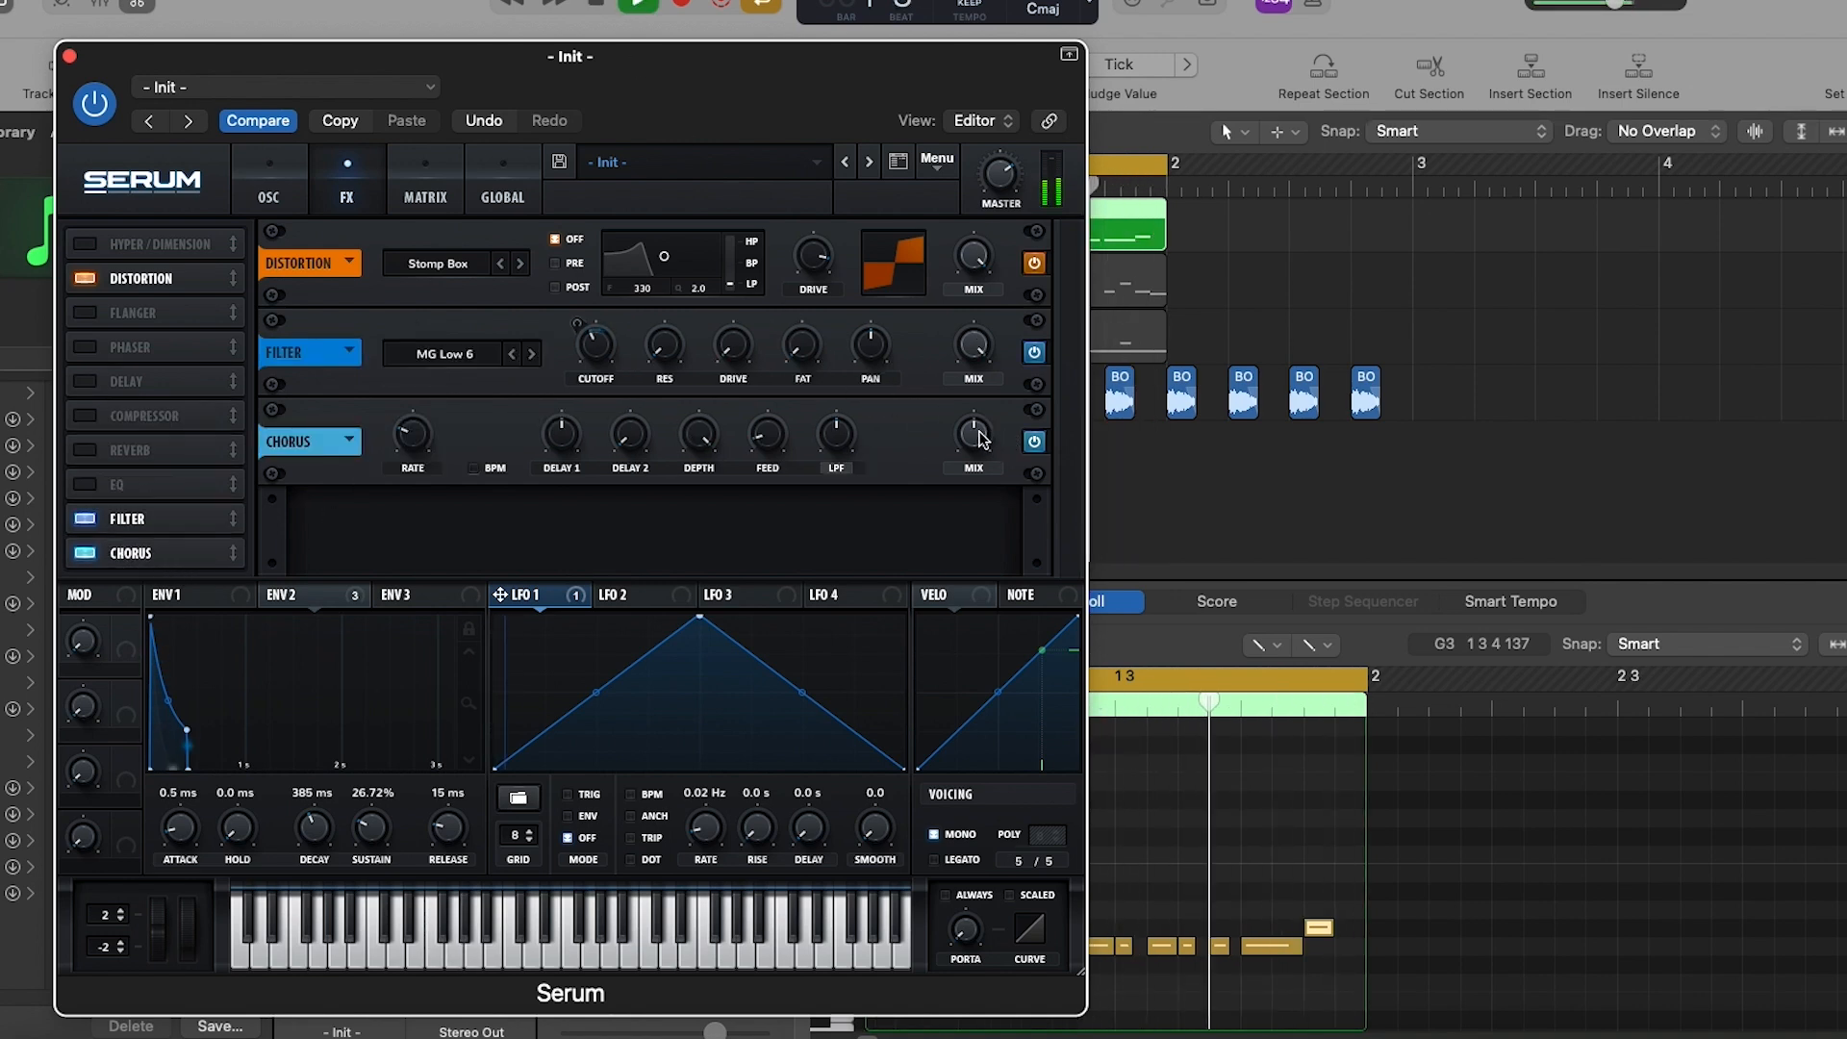
click(87, 555)
key(space)
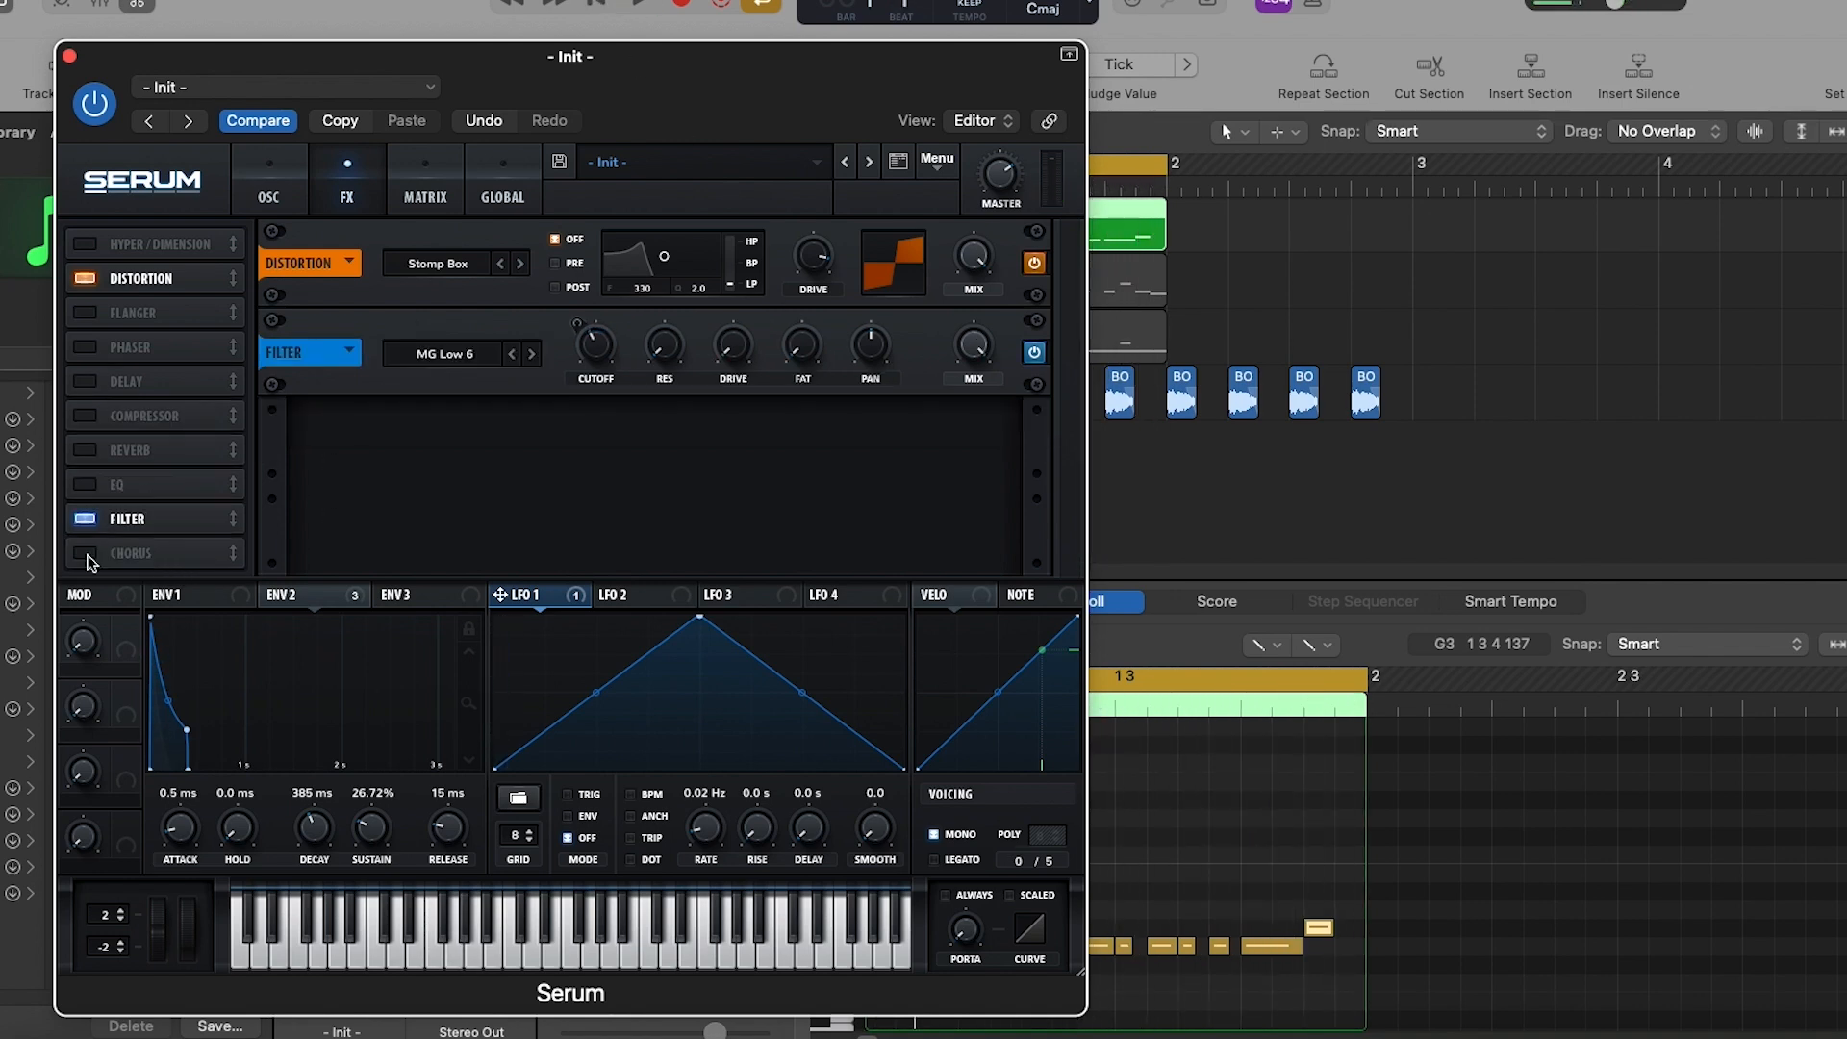
- Enable the delay effect in the effects chain
click(83, 382)
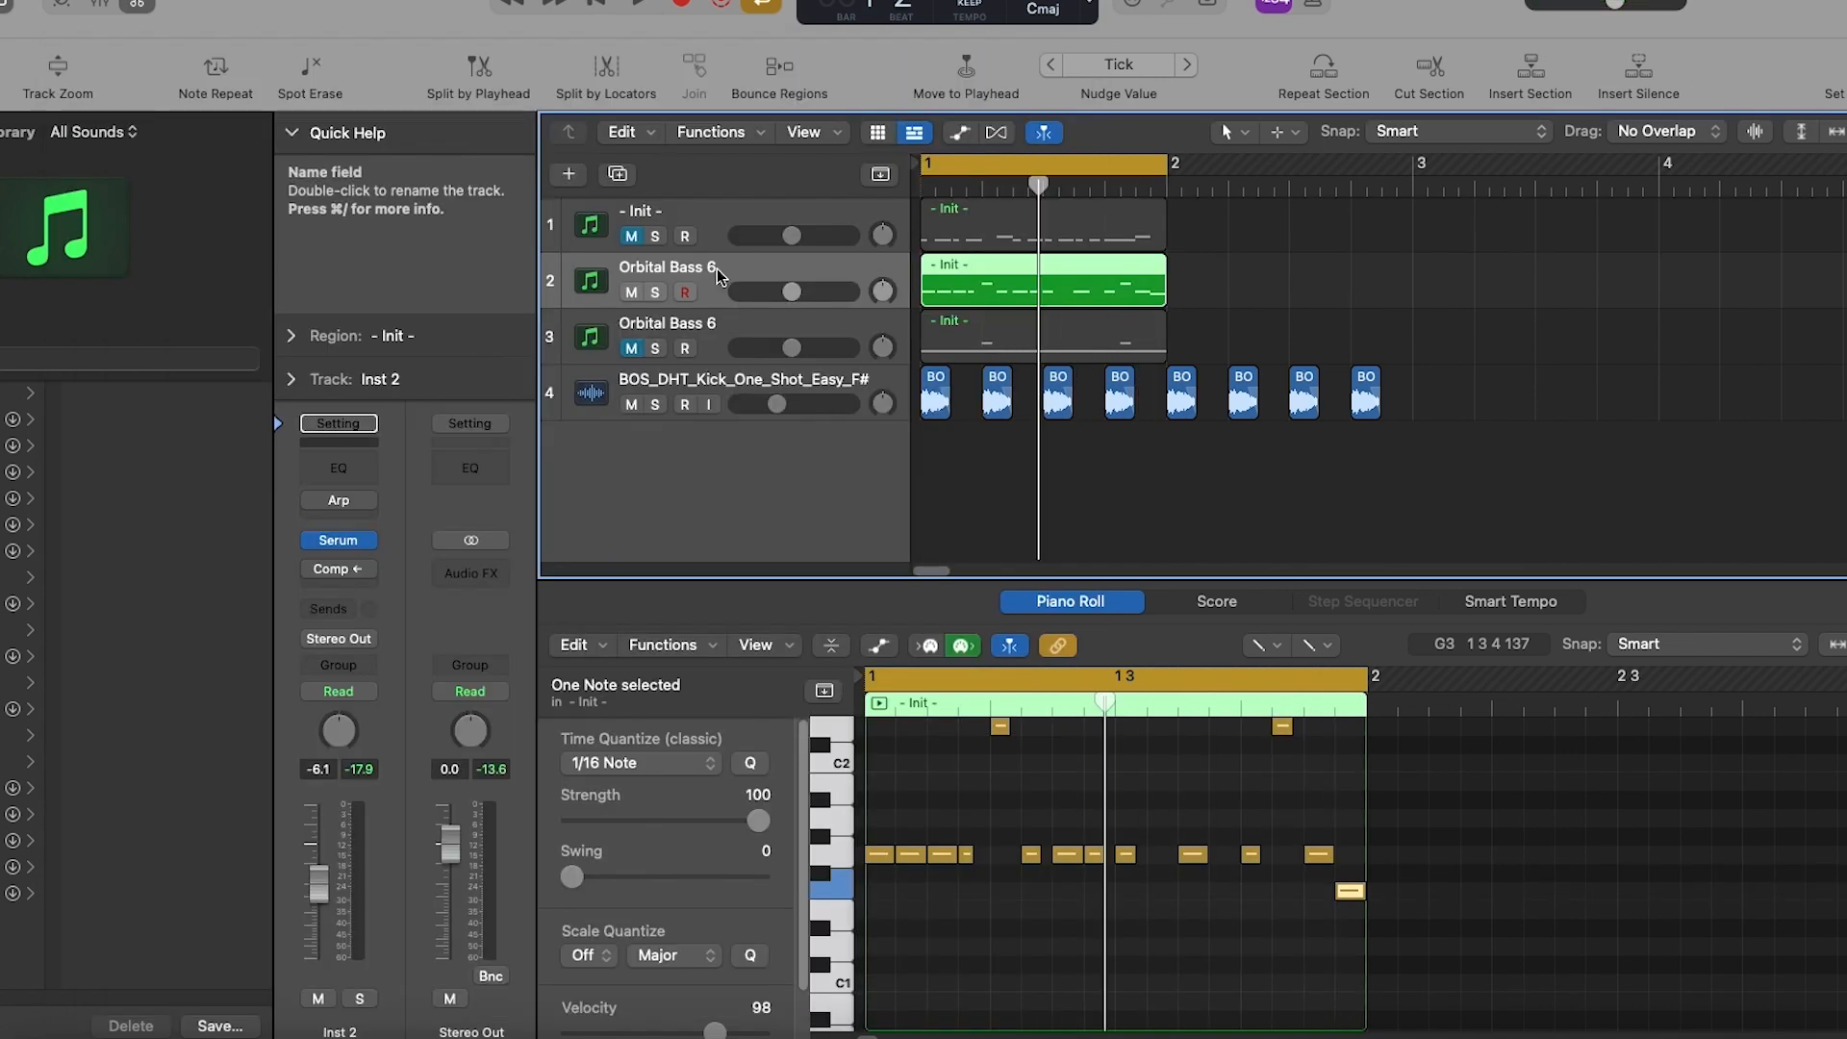
- Open the Serum patch on track 2 and play back its bass pattern
click(344, 539)
drag(791, 84, 596, 56)
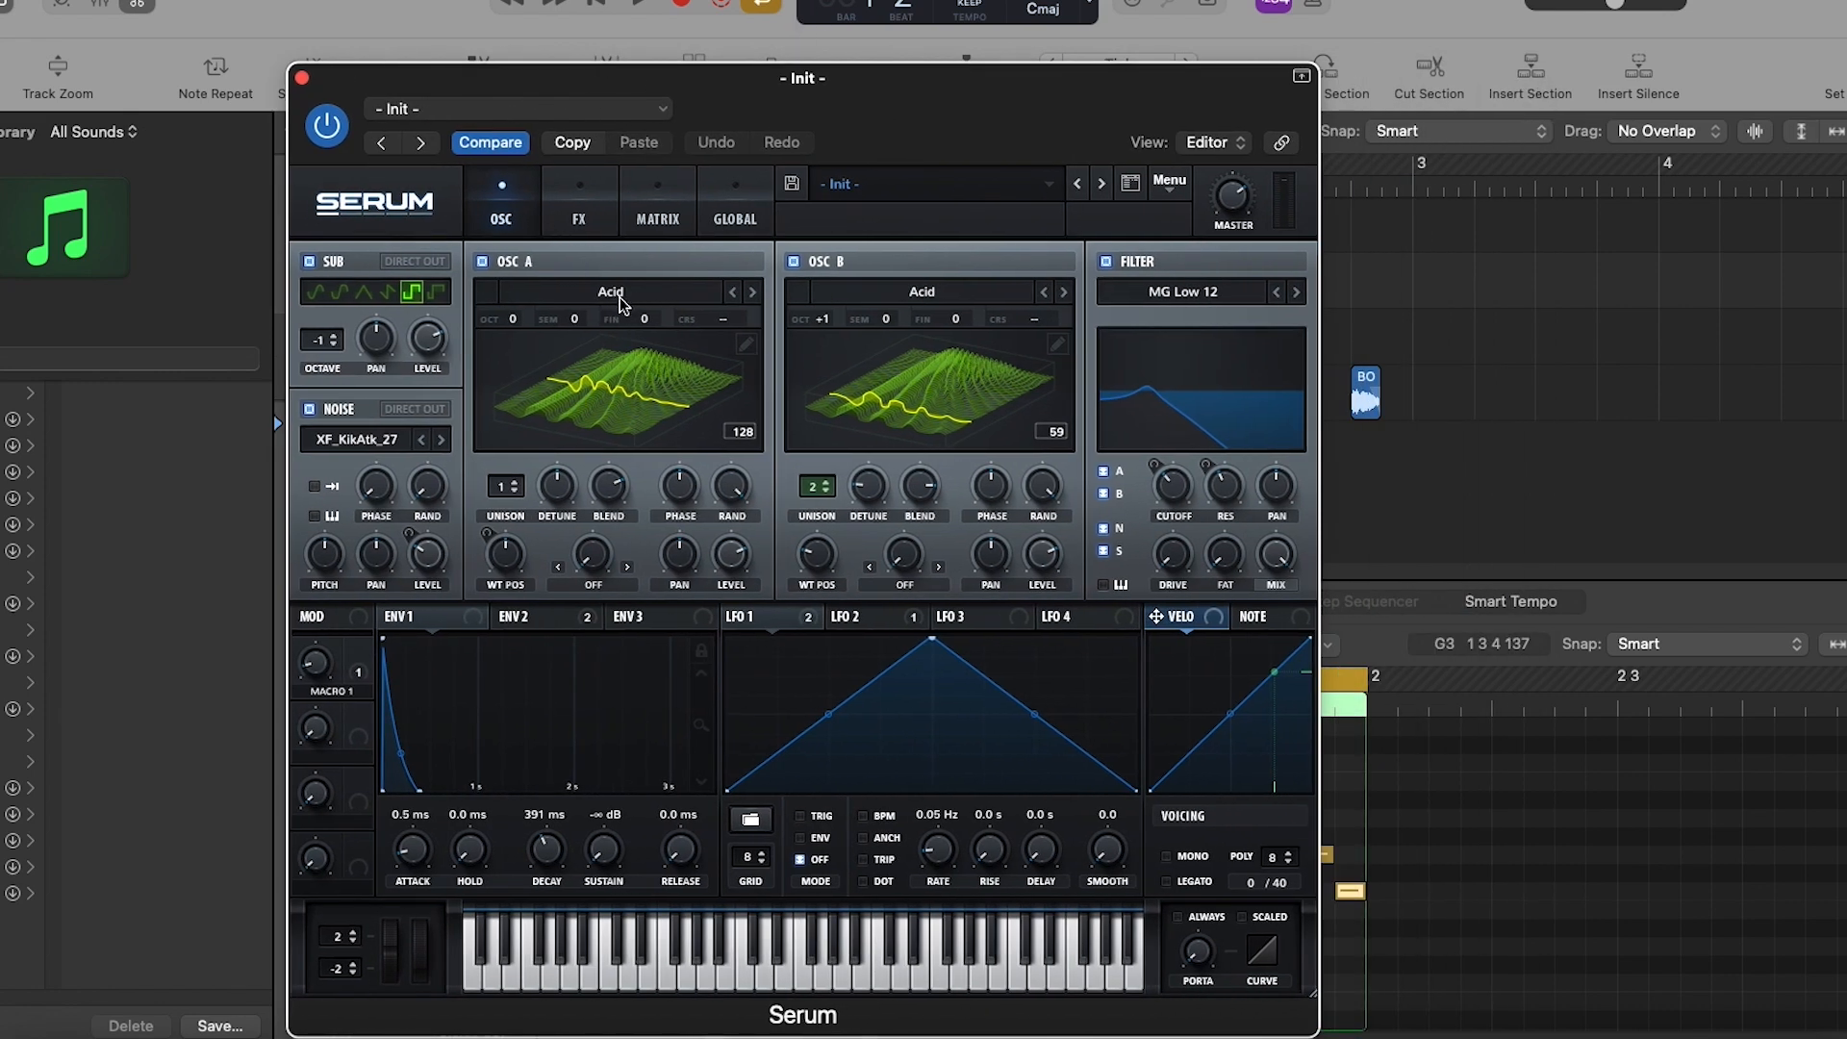
click(638, 5)
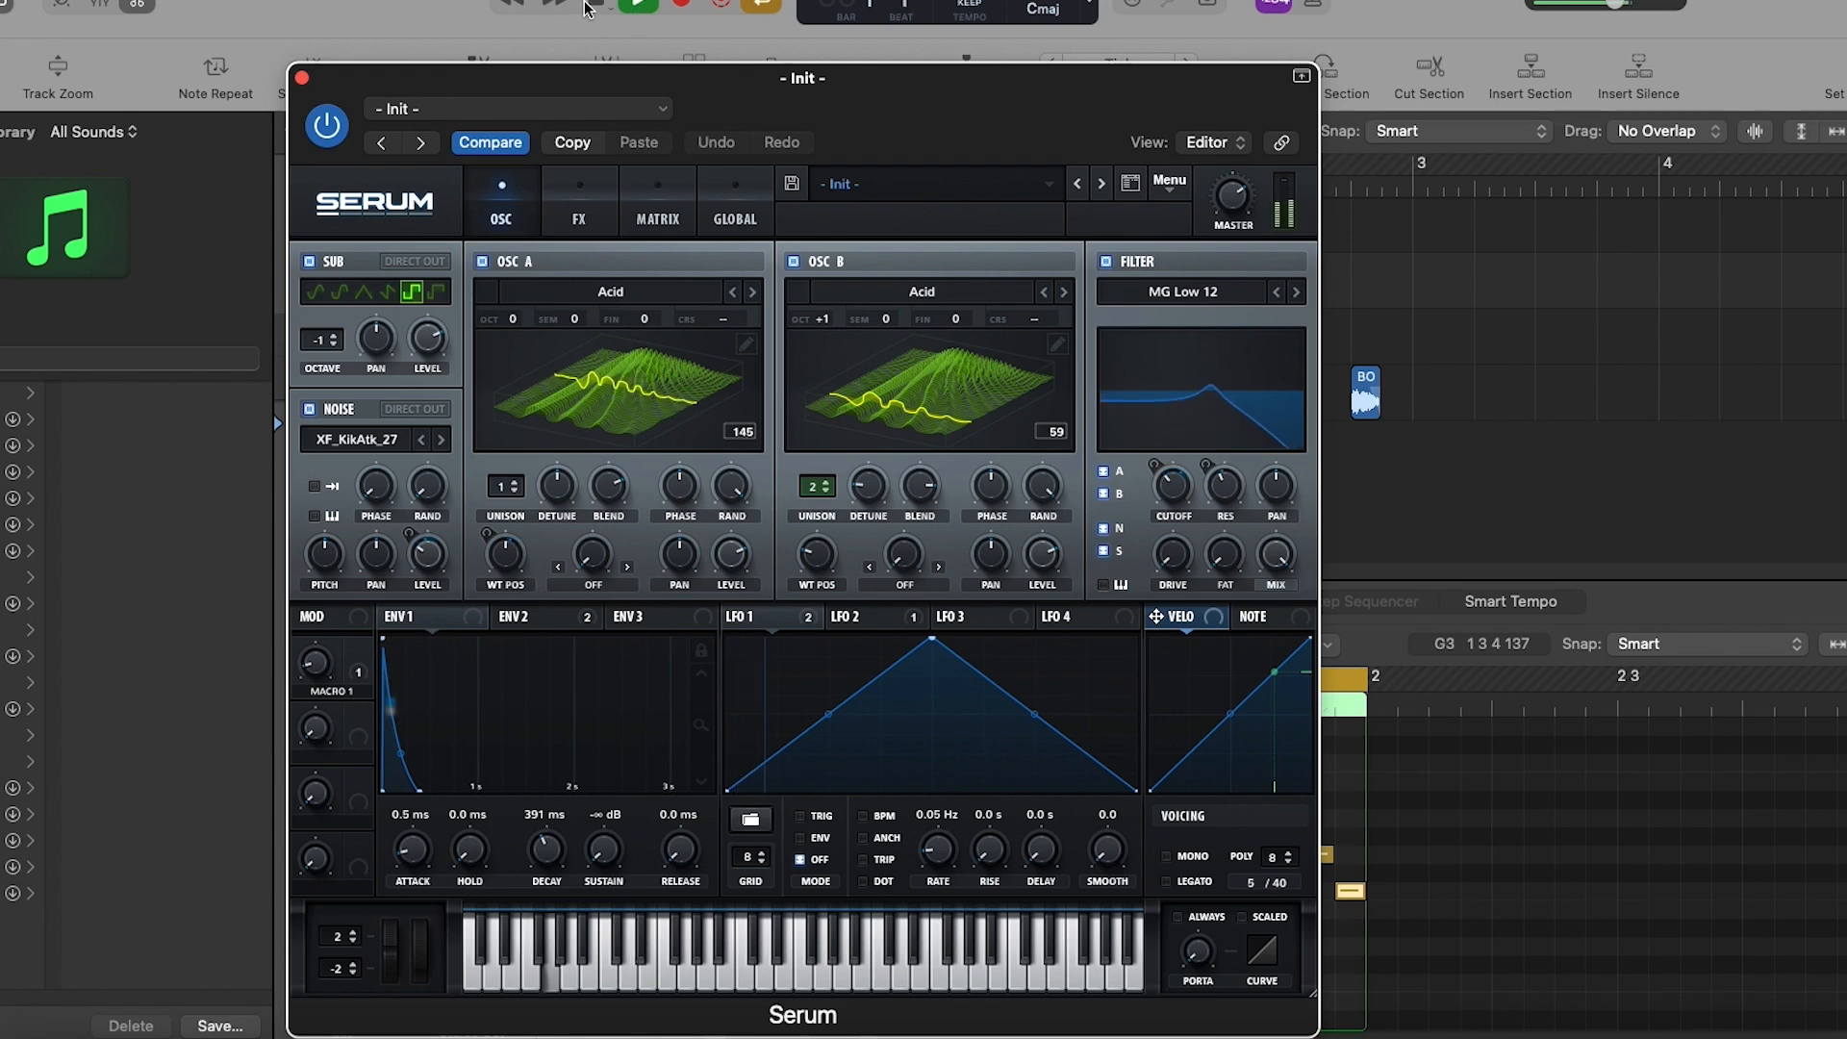
click(597, 5)
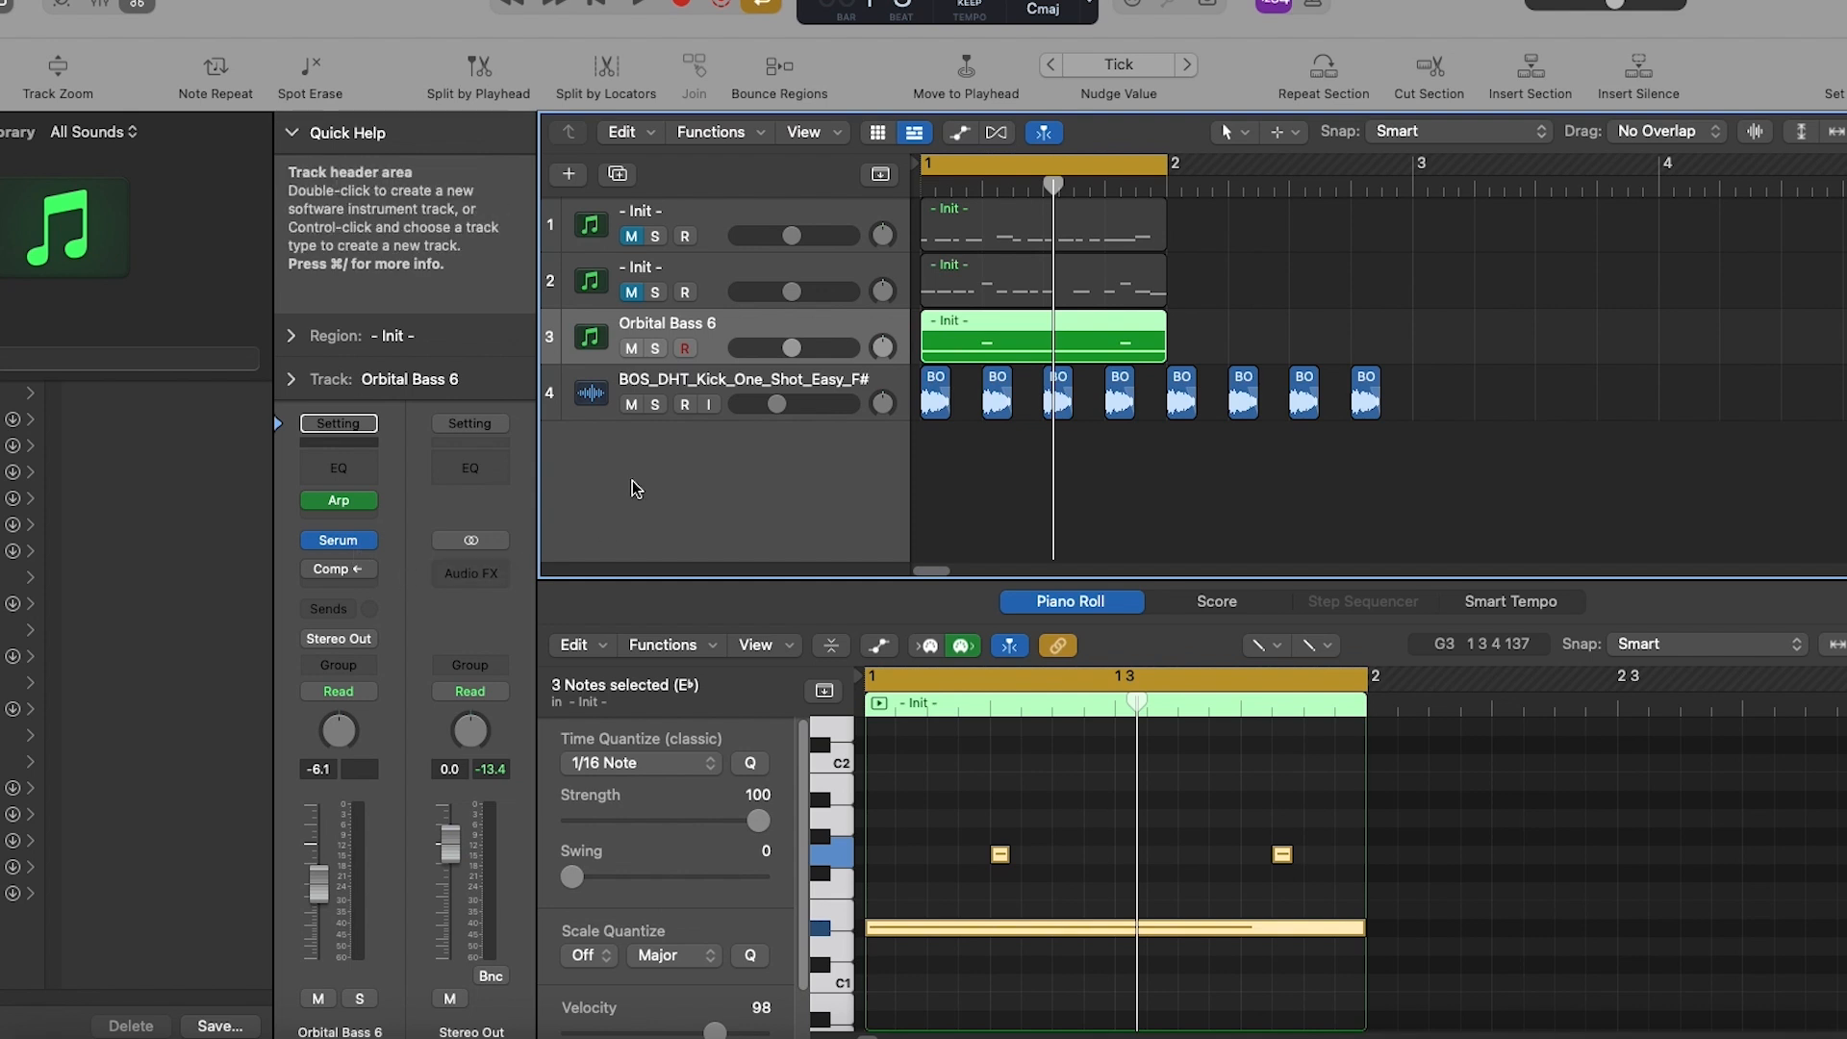
- Open the Arpeggiator on track 3 and listen to its bass pattern with the Groovy Cycle 03 setting
click(350, 504)
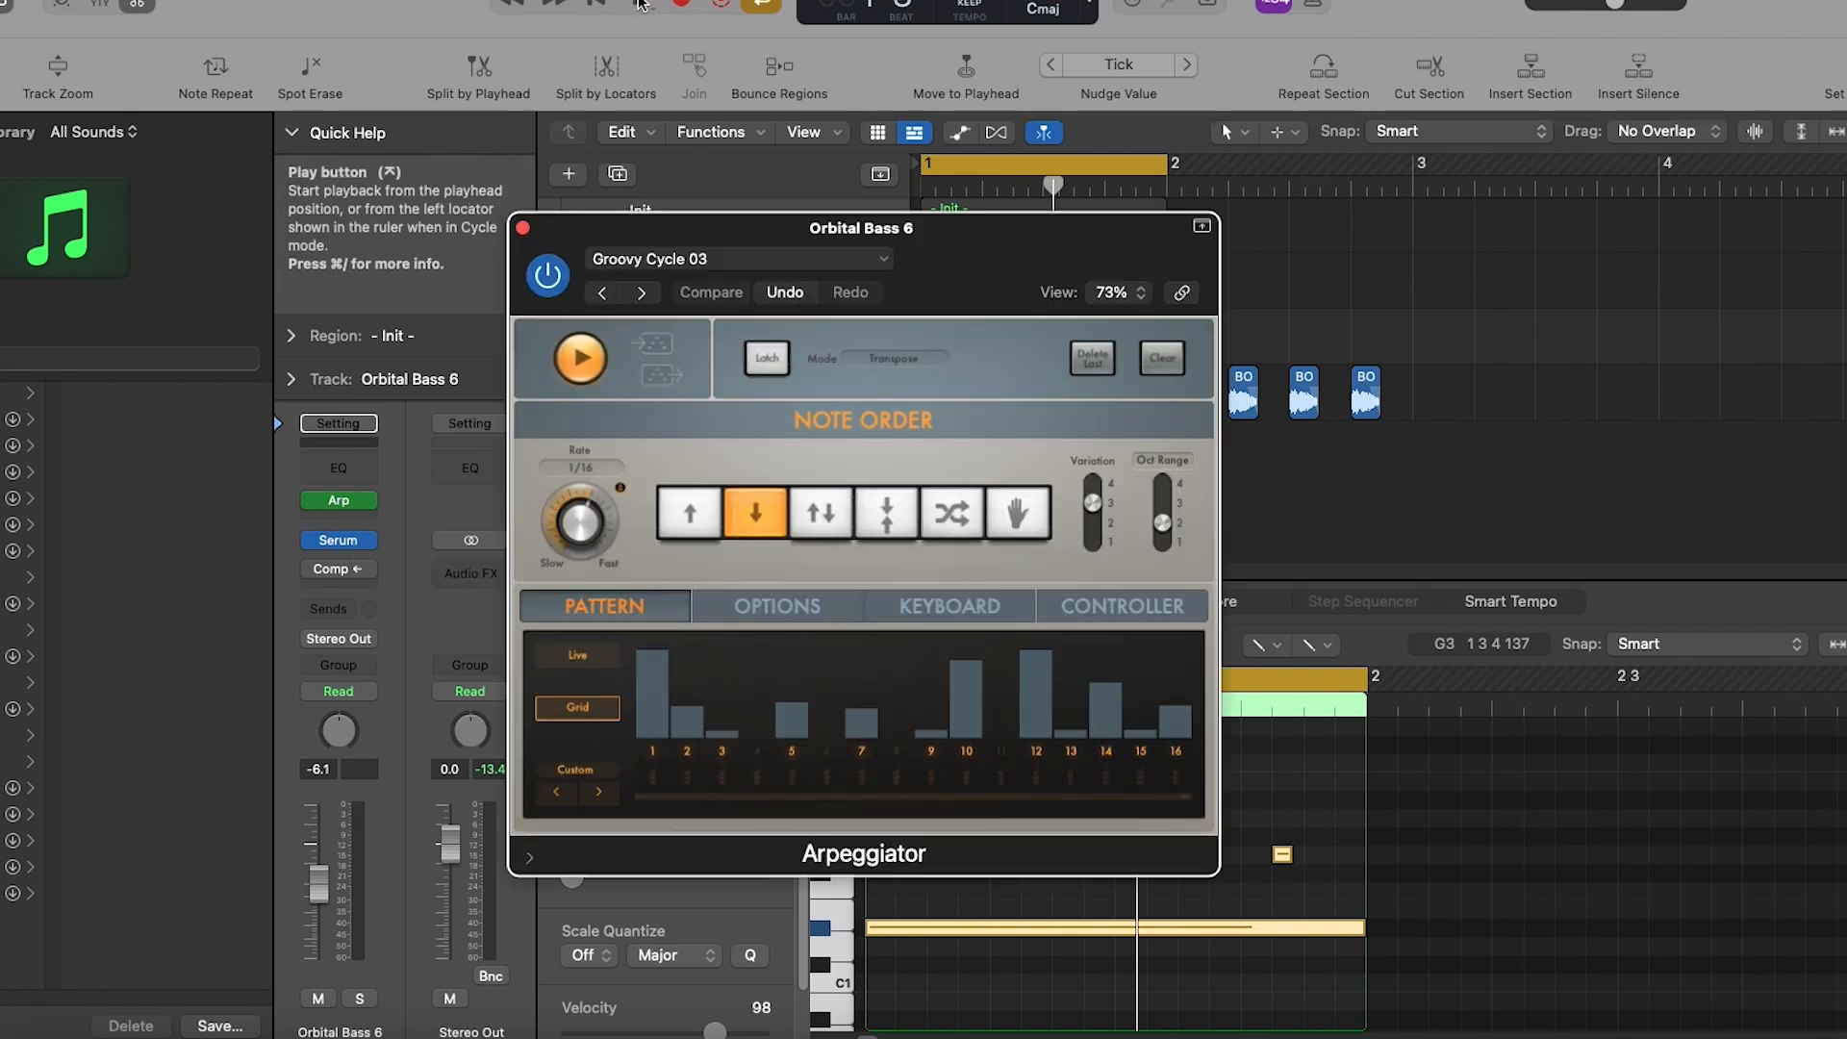
click(639, 5)
drag(699, 240, 1008, 250)
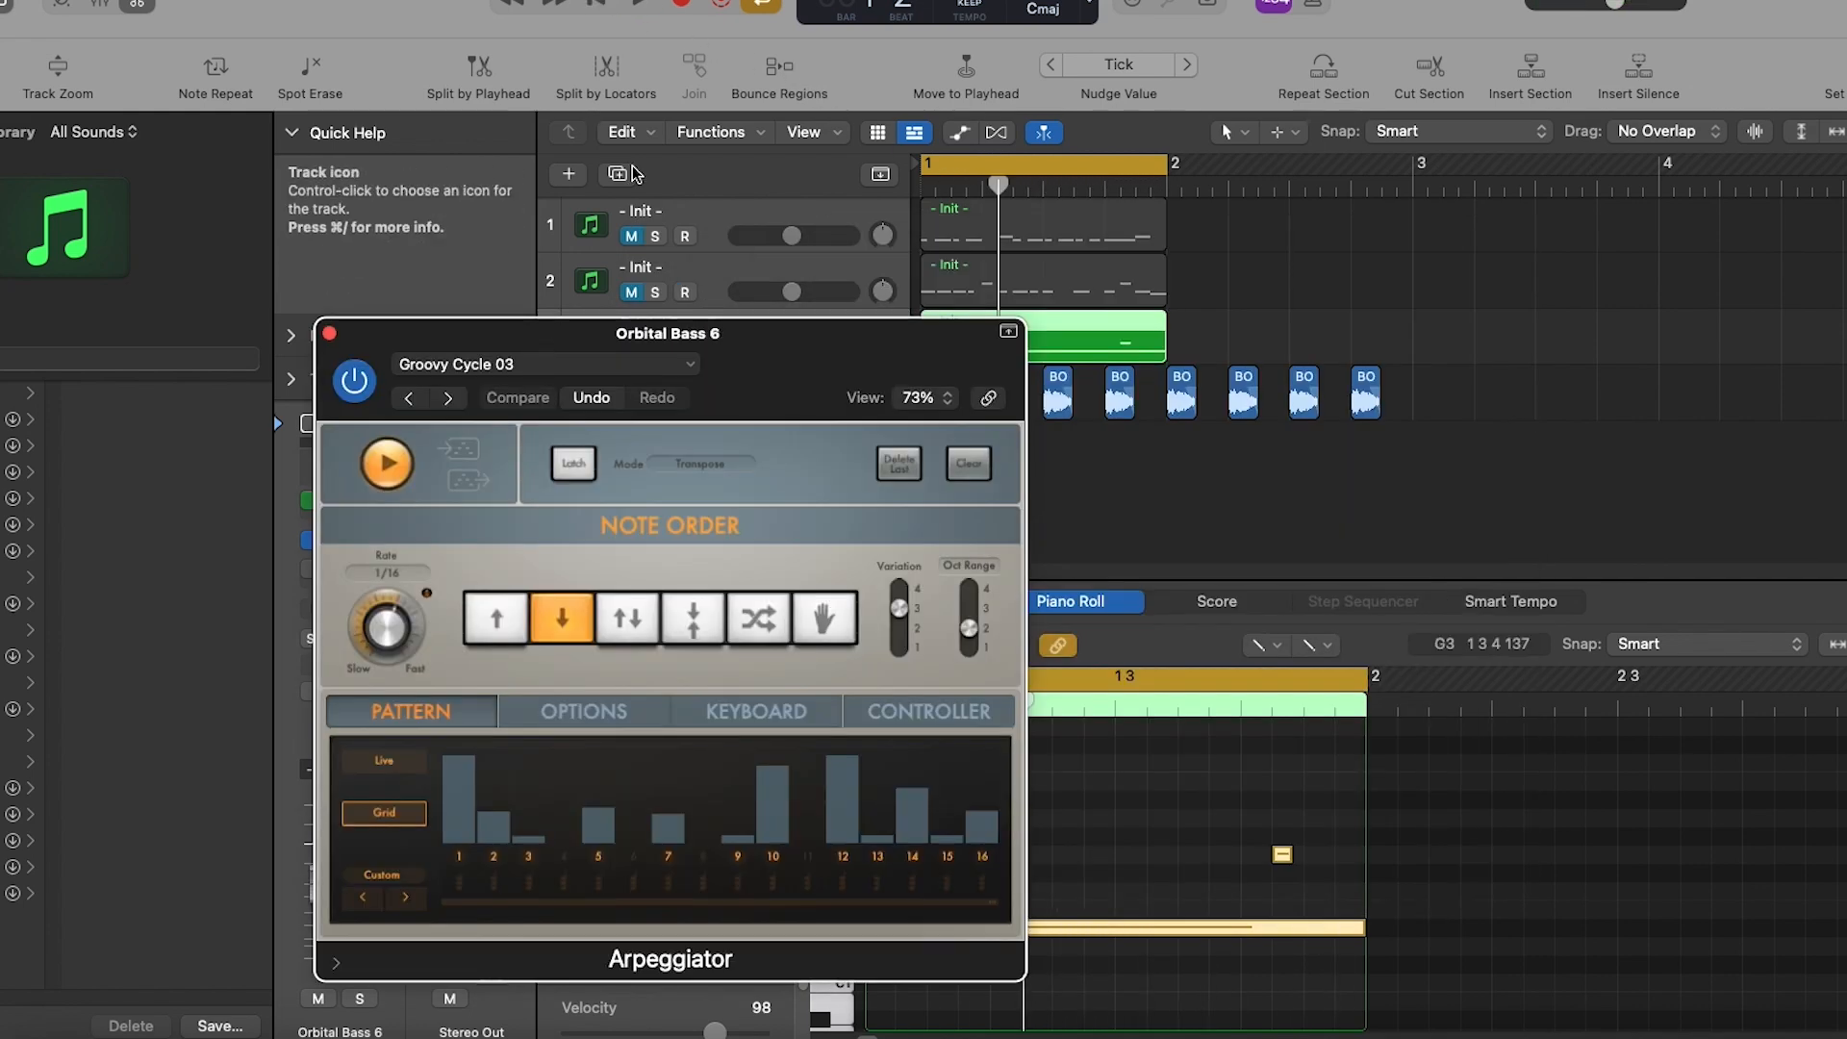
drag(561, 333, 720, 173)
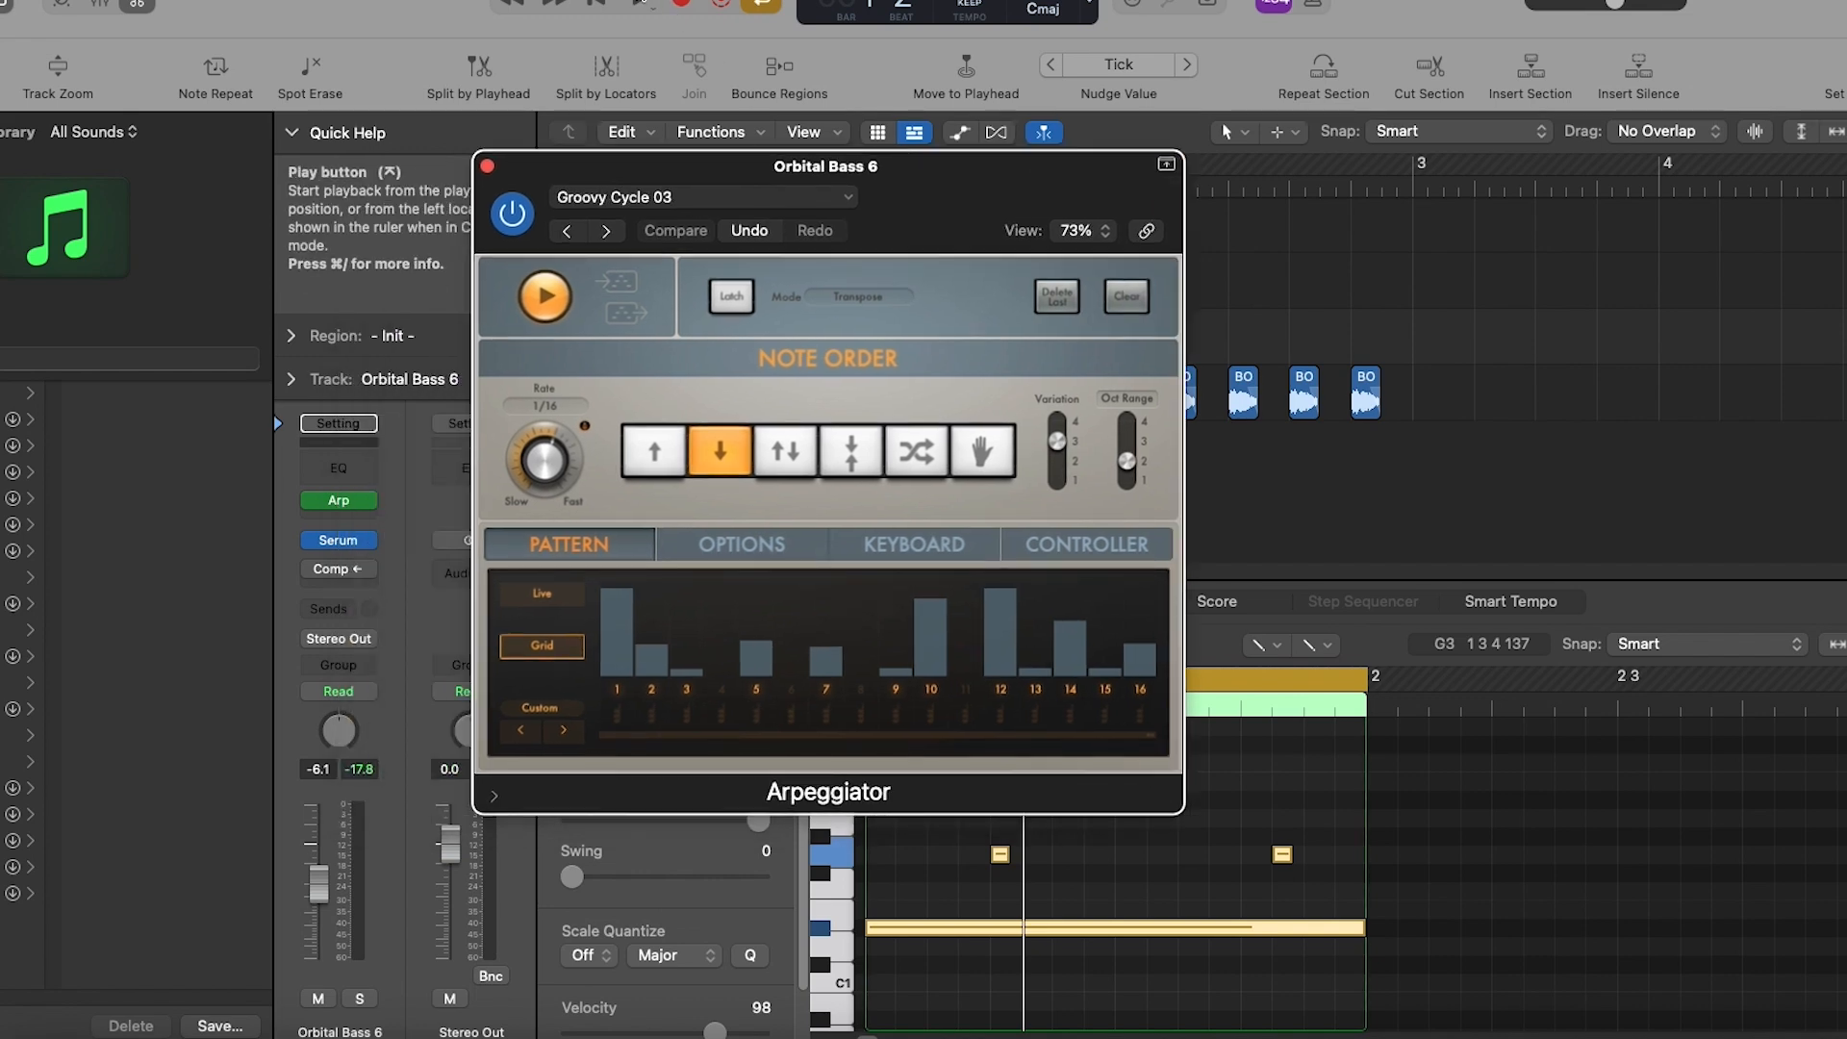
key(space)
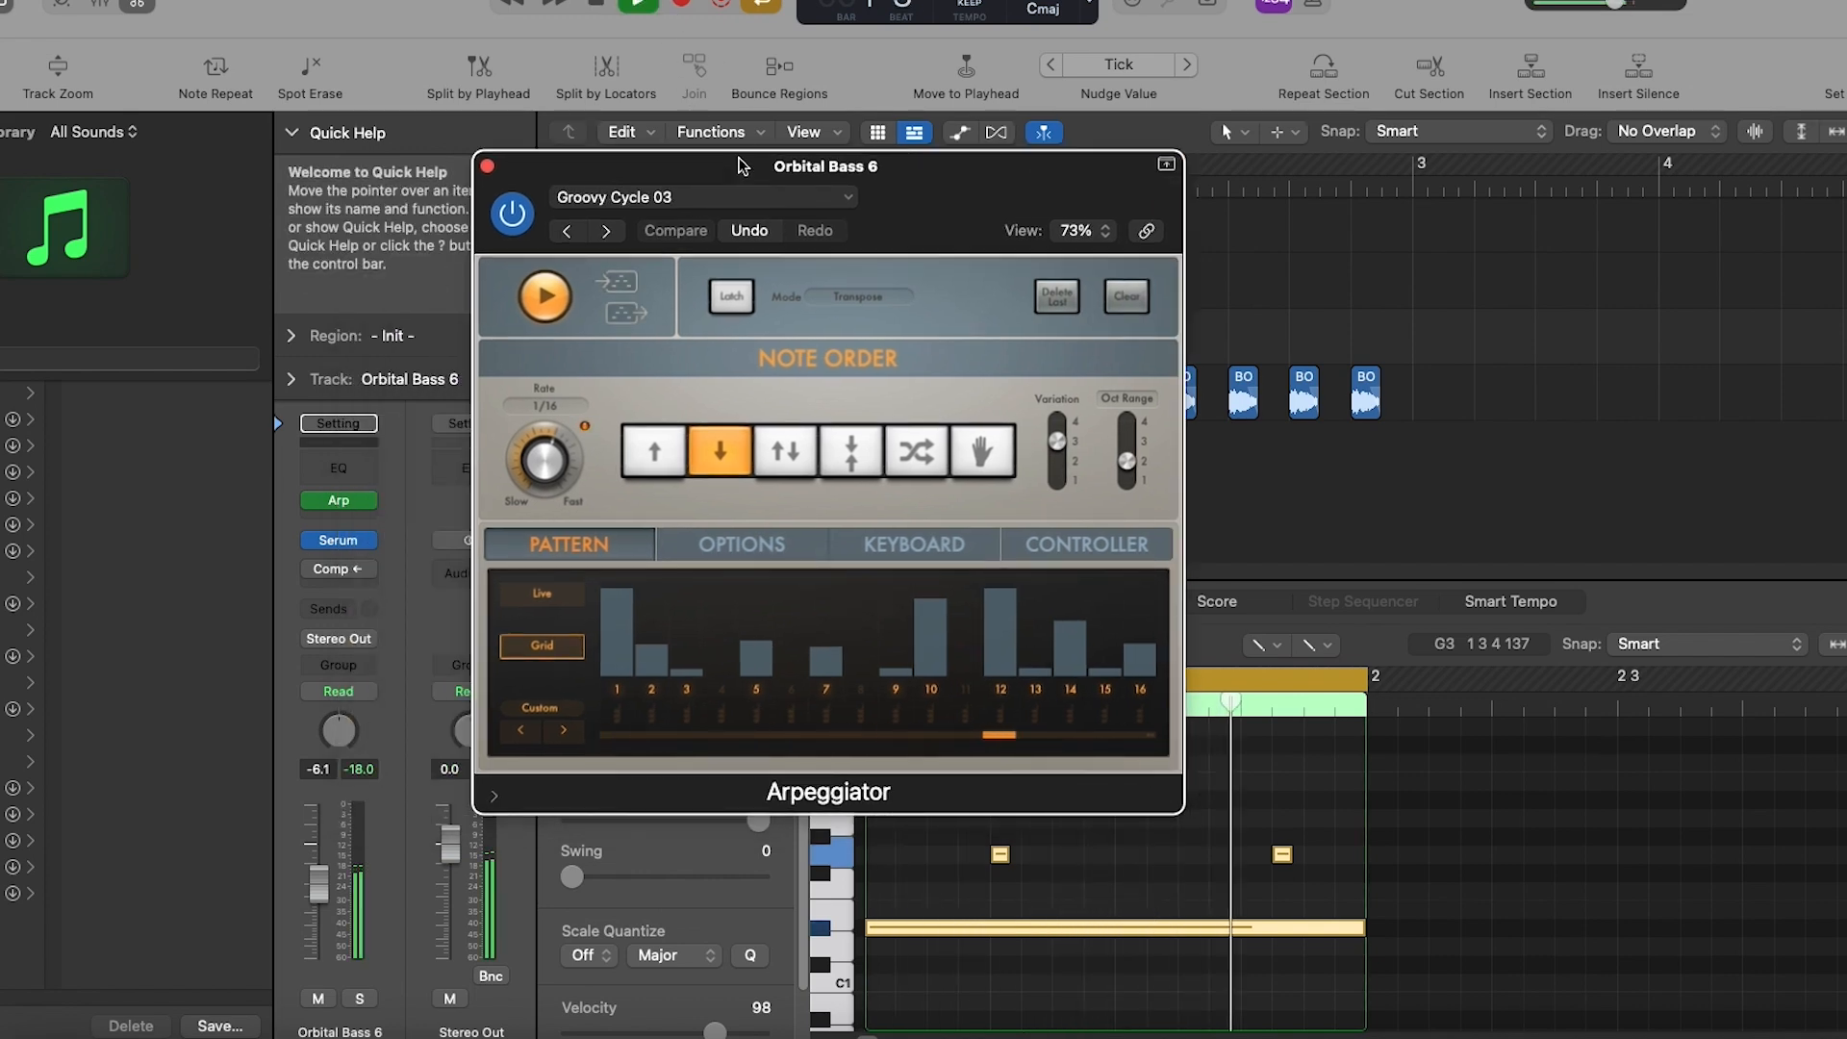
click(602, 4)
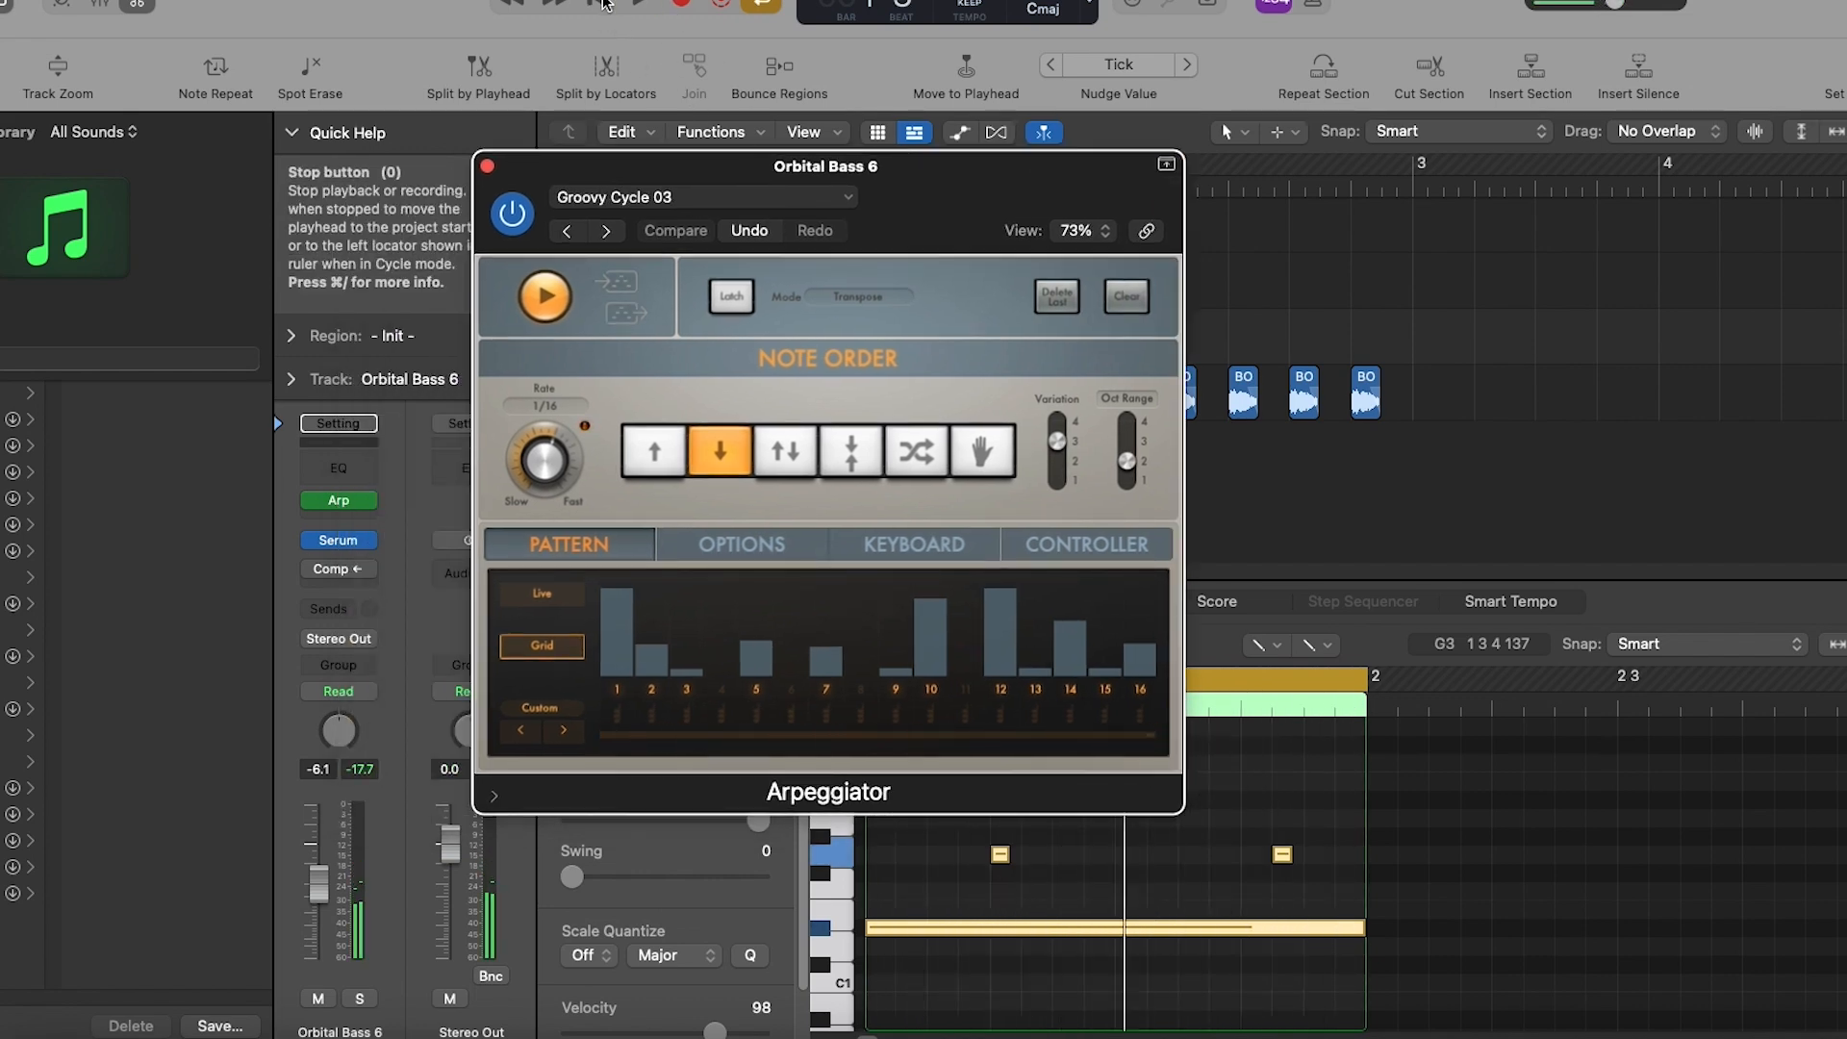